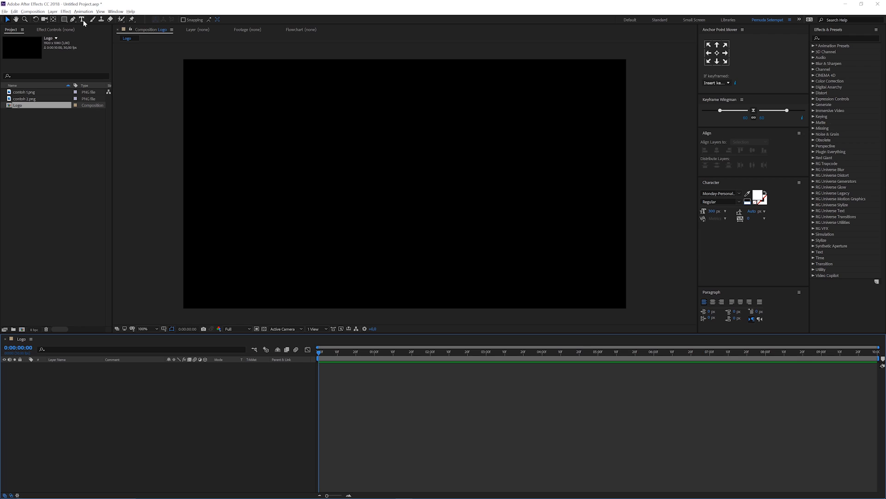
# Add the text "Youtube", centre its anchor point, and align it horizontally and vertically to the composition's centre
pyautogui.click(300, 184)
pyautogui.write('Youtube')
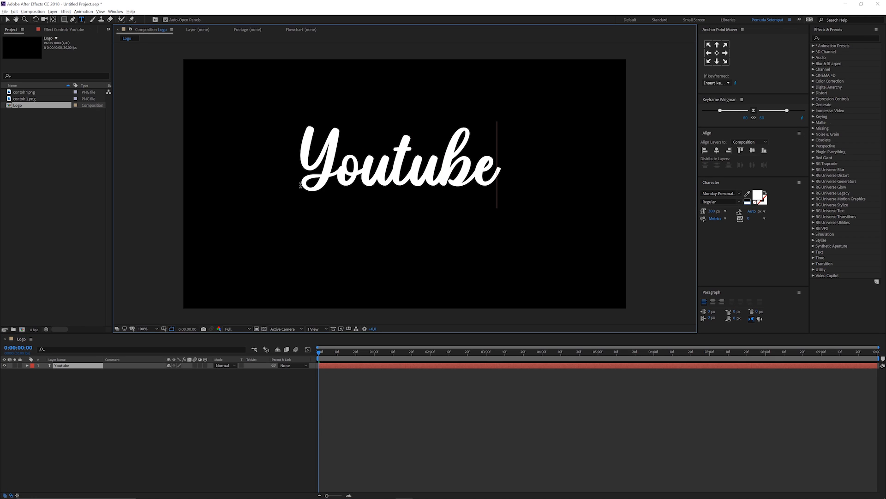
pyautogui.click(7, 20)
pyautogui.click(717, 53)
pyautogui.click(717, 150)
pyautogui.click(752, 150)
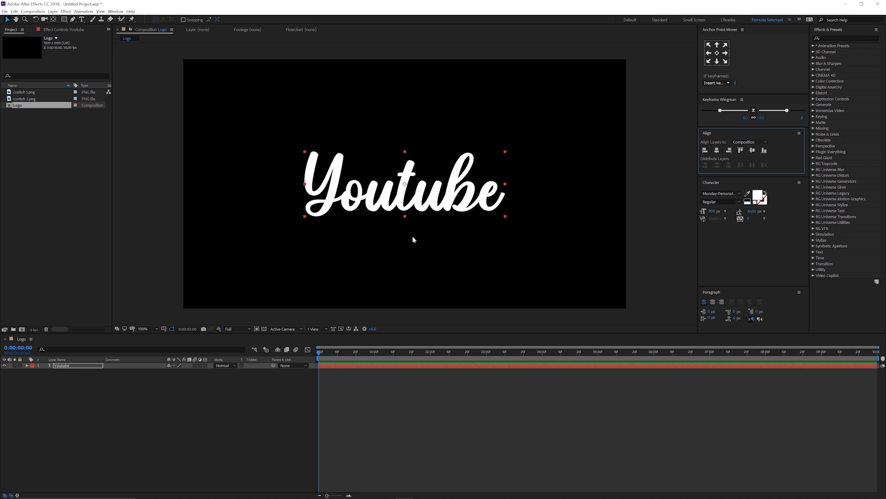
# Find the AutoFill effect and apply it to the "Youtube" text
pyautogui.click(836, 38)
pyautogui.write('auto')
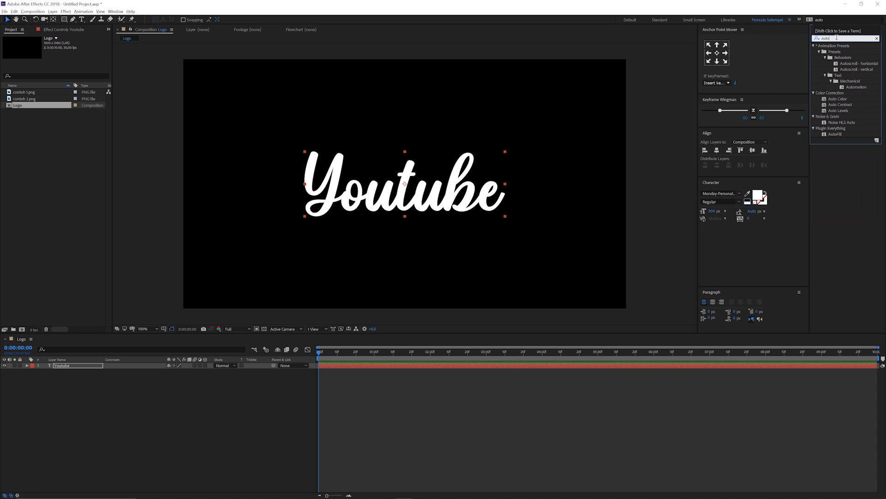
pyautogui.moveTo(836, 134); pyautogui.dragTo(427, 198)
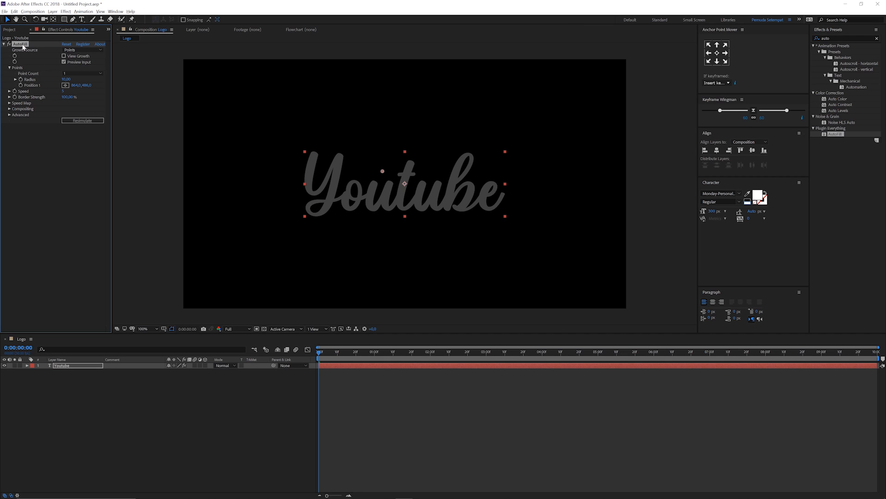
# Expand AutoFill's Speed, Border Strength, Speed Map, Compositing and Advanced settings to examine their parameters
pyautogui.click(9, 91)
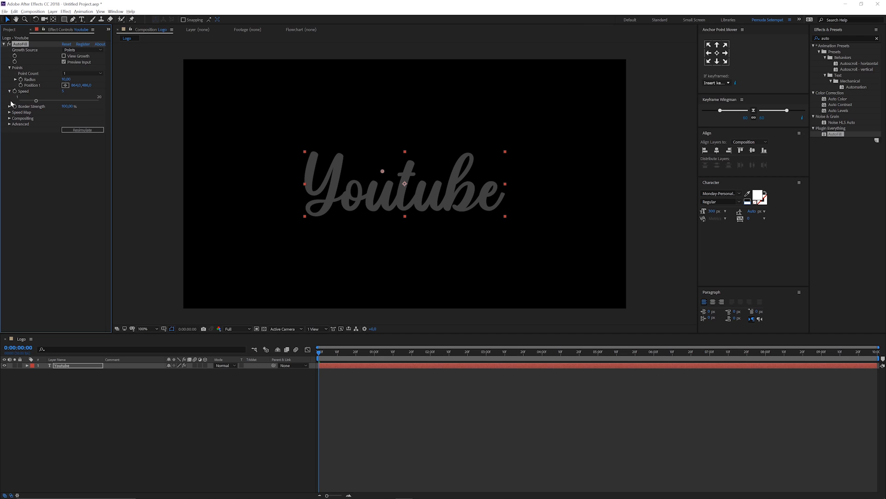
pyautogui.click(9, 107)
pyautogui.click(9, 121)
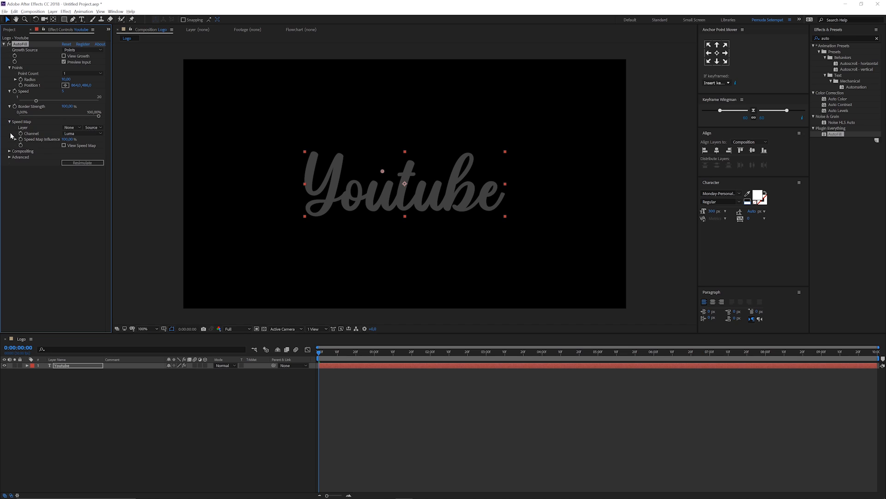
pyautogui.click(10, 151)
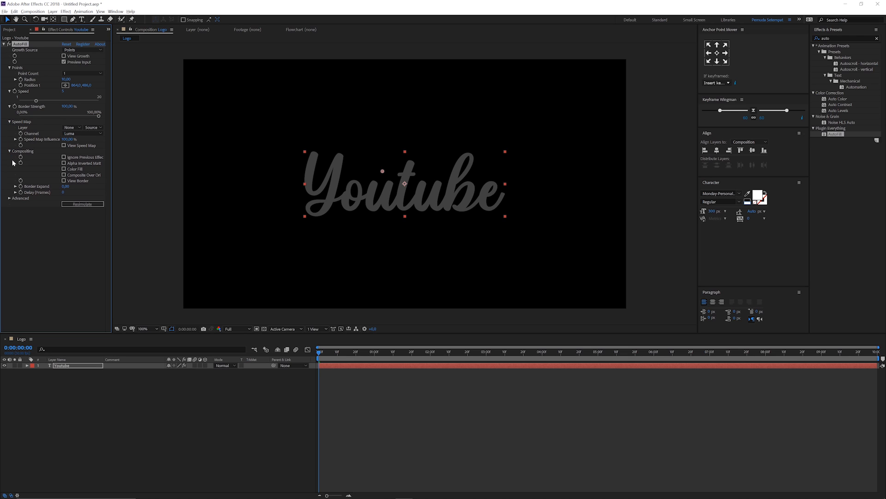
pyautogui.click(9, 198)
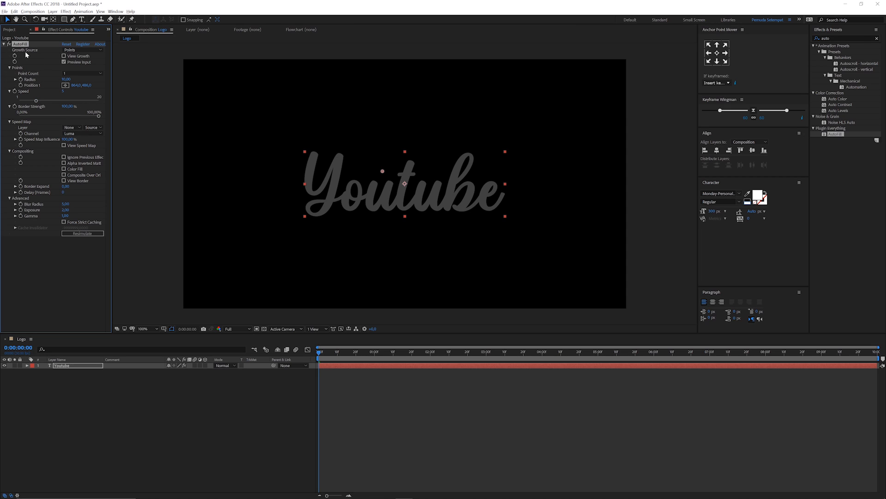
# Move AutoFill's growth point onto the upper-left tip of the Y, resimulate, and review the fill
pyautogui.click(382, 173)
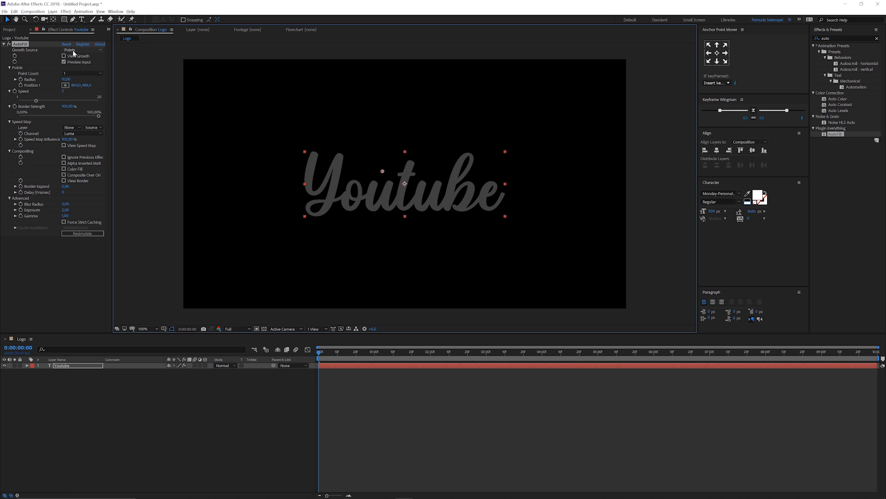
pyautogui.moveTo(382, 172); pyautogui.dragTo(316, 153)
pyautogui.moveTo(316, 155); pyautogui.dragTo(315, 156)
pyautogui.click(84, 234)
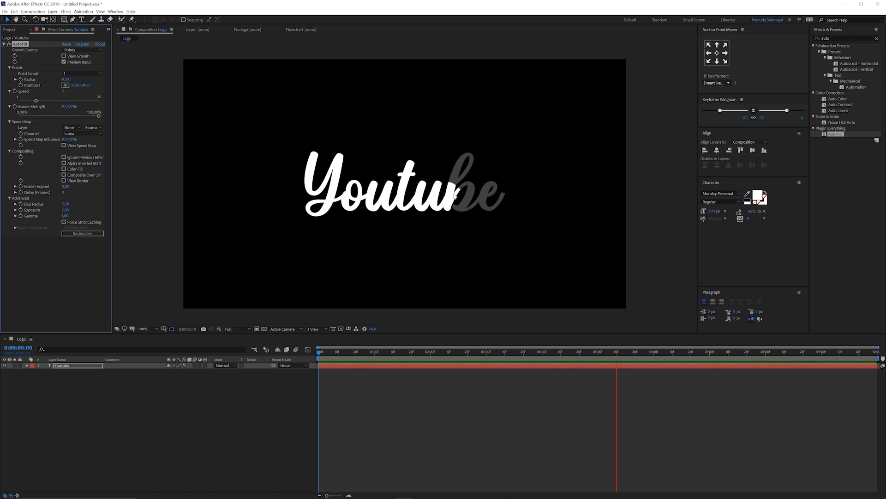
pyautogui.moveTo(475, 351); pyautogui.dragTo(436, 354)
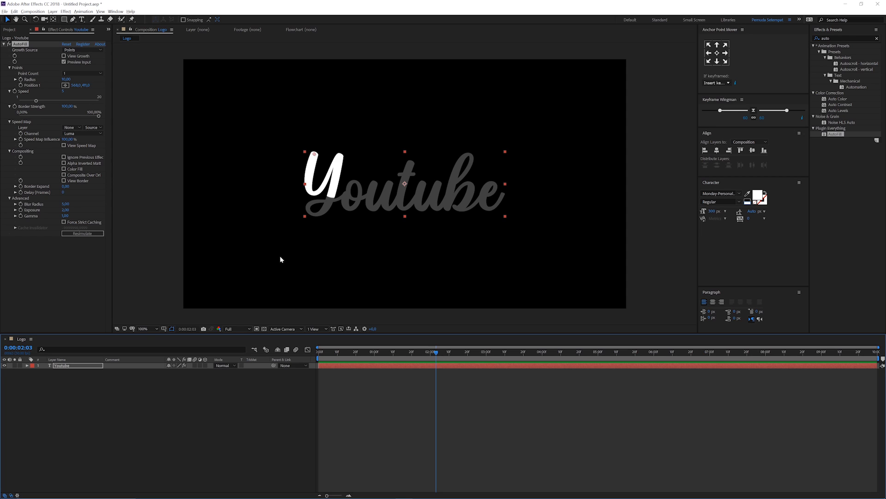
# Set AutoFill's Speed to 15, resimulate, and preview the text reveal
pyautogui.click(31, 94)
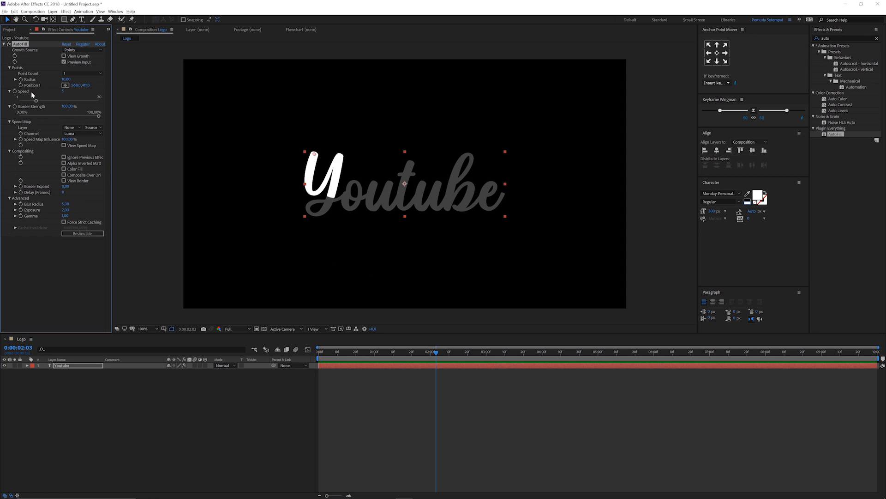
pyautogui.click(63, 91)
pyautogui.write('15')
pyautogui.press('Return')
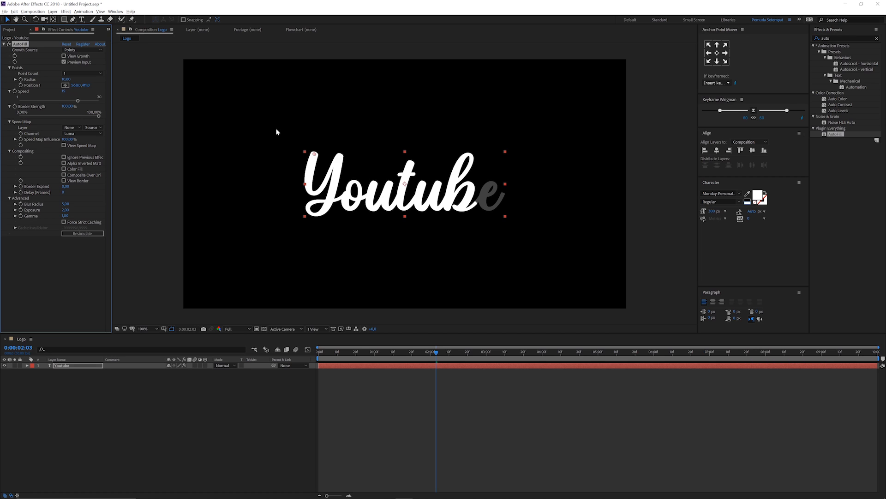
pyautogui.click(87, 234)
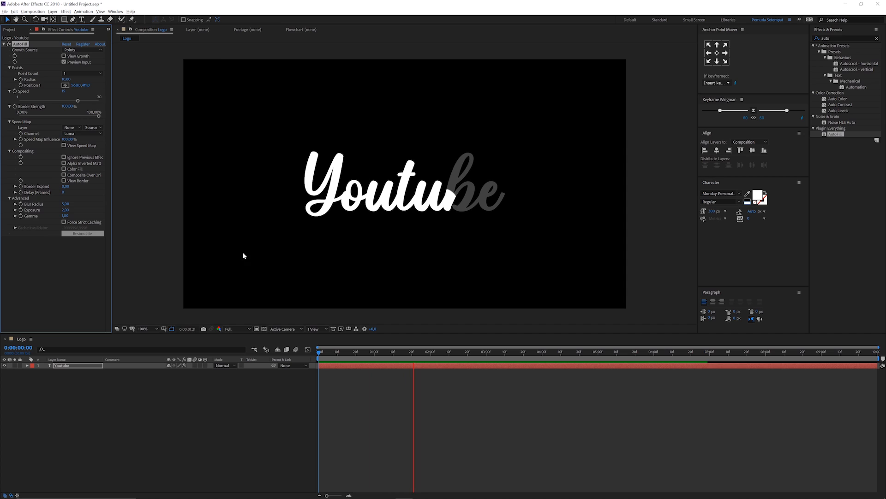
pyautogui.press('space')
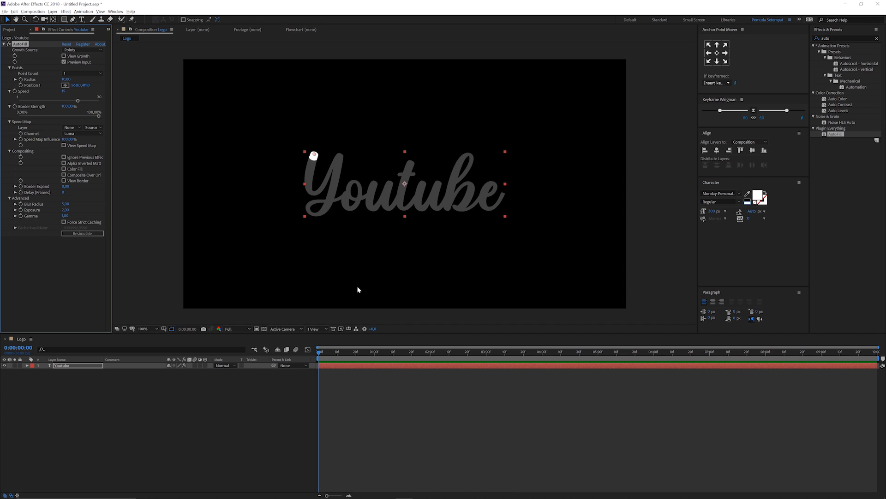
# End the work area at about 0:00:03:11 and scrub through the text fill
pyautogui.click(507, 353)
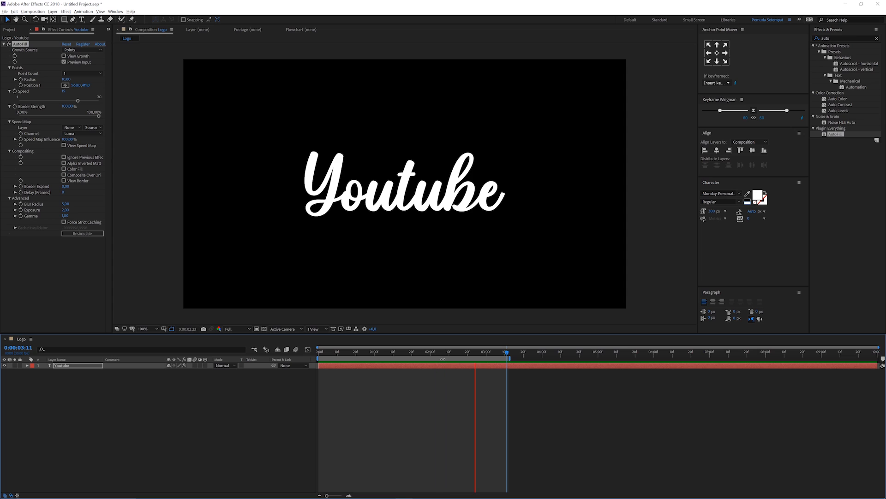
pyautogui.click(438, 352)
pyautogui.moveTo(422, 353); pyautogui.dragTo(403, 353)
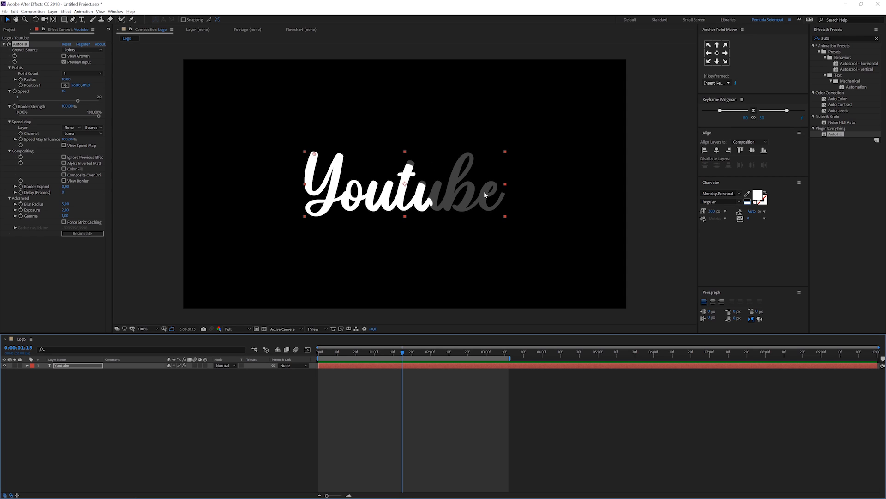
# Turn off AutoFill's Preview Input and play back the text reveal without the grey guide text
pyautogui.click(65, 62)
pyautogui.click(203, 398)
pyautogui.press('space')
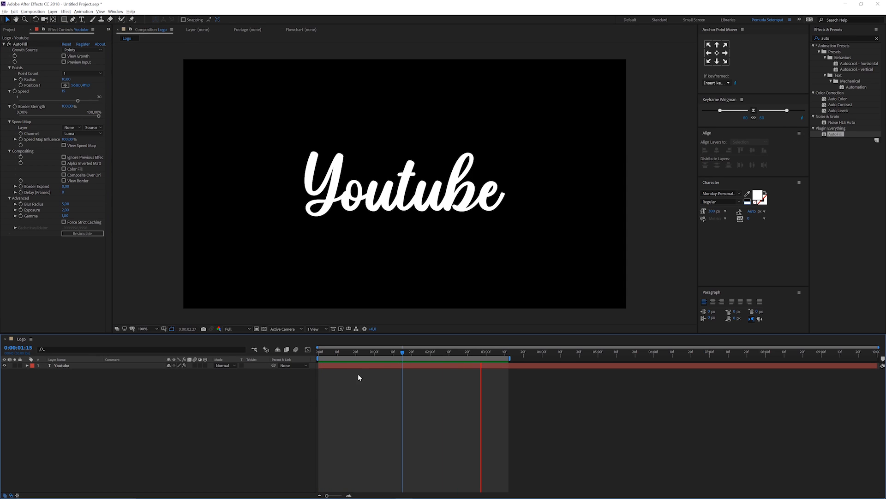
pyautogui.click(355, 354)
pyautogui.click(402, 352)
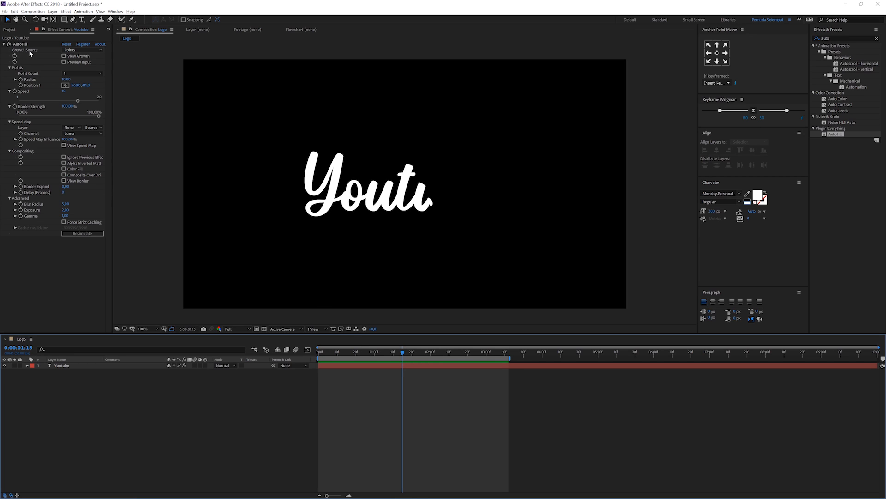
# Try Noise as AutoFill's Growth Source, resimulate, and preview how the text fills
pyautogui.click(86, 49)
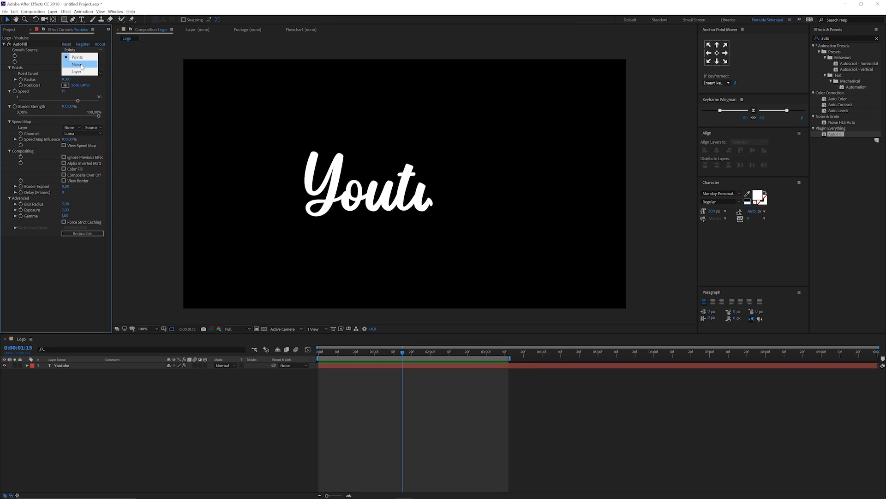
pyautogui.click(81, 65)
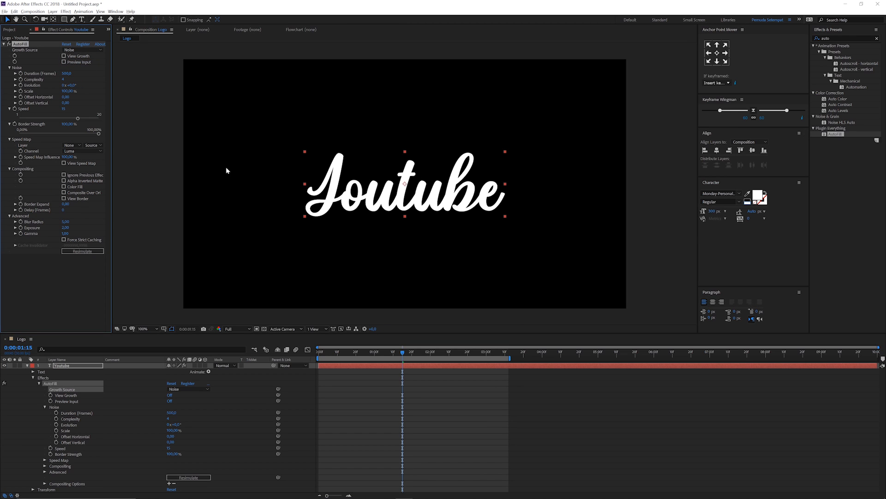
pyautogui.press('space')
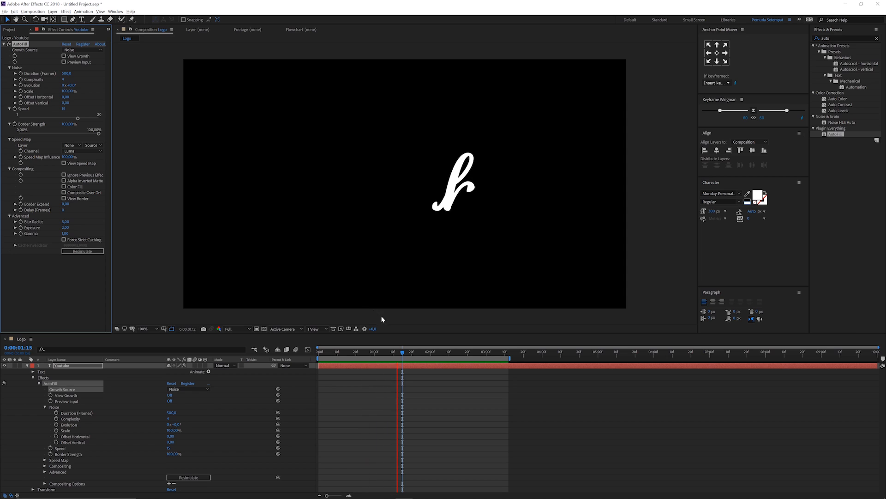
pyautogui.press('space')
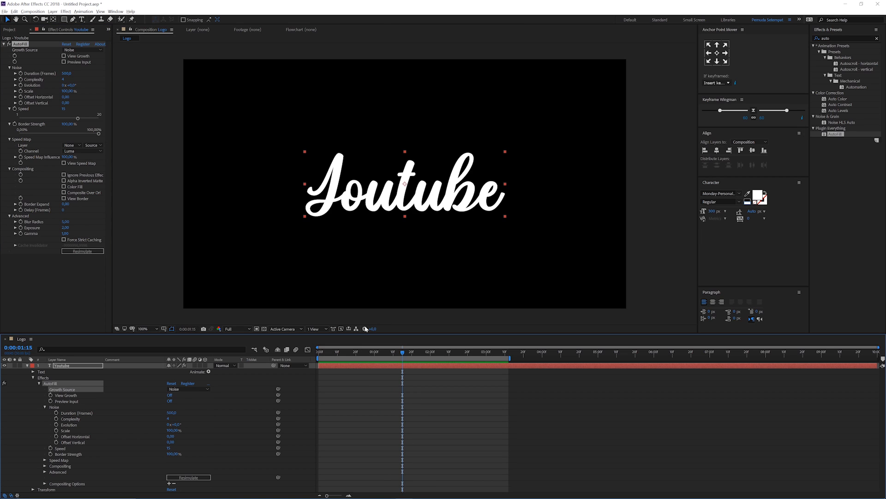
pyautogui.click(413, 353)
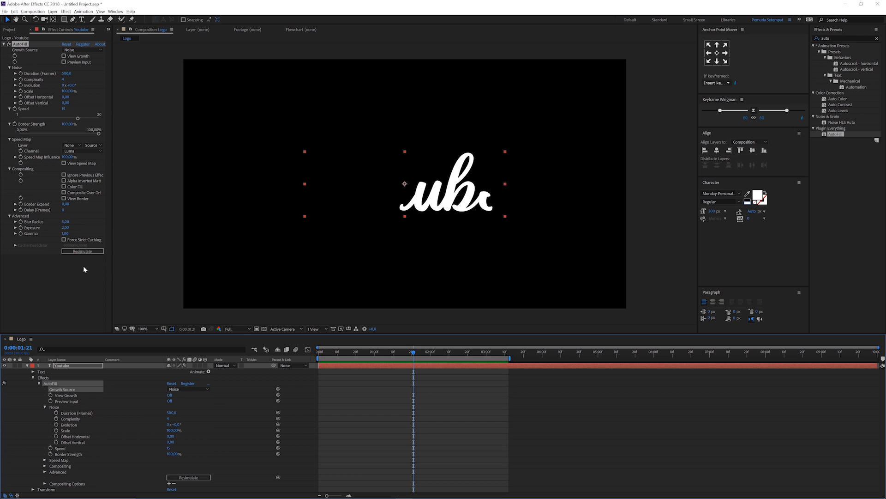
pyautogui.click(79, 252)
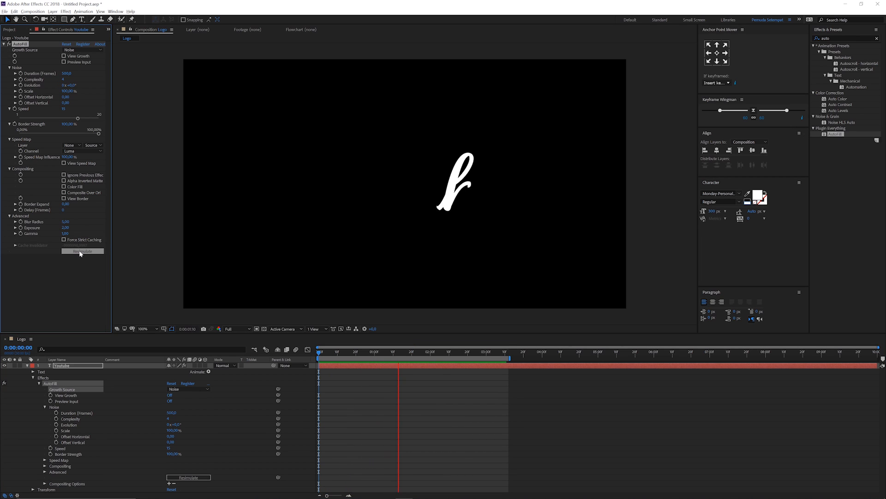
pyautogui.moveTo(393, 352)
pyautogui.mouseDown()
pyautogui.moveTo(427, 352)
pyautogui.moveTo(363, 350)
pyautogui.moveTo(408, 347)
pyautogui.mouseUp()
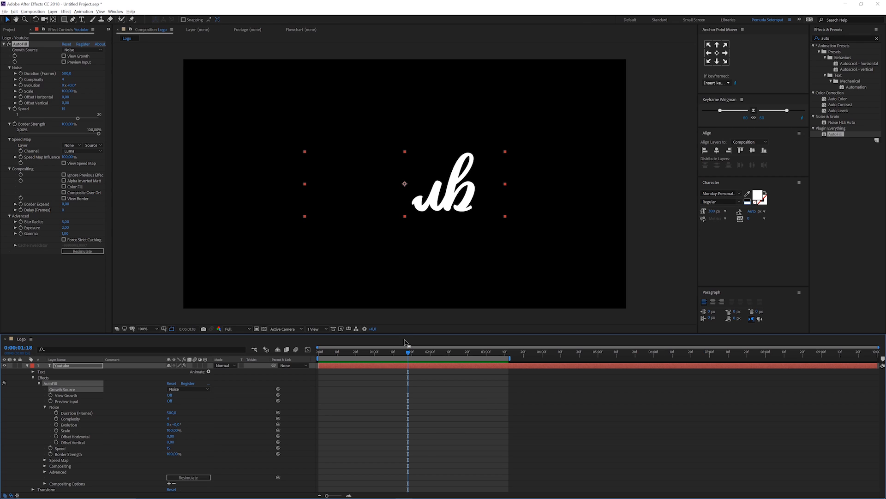
pyautogui.moveTo(407, 352)
pyautogui.mouseDown()
pyautogui.moveTo(368, 353)
pyautogui.moveTo(467, 353)
pyautogui.moveTo(407, 353)
pyautogui.moveTo(449, 352)
pyautogui.mouseUp()
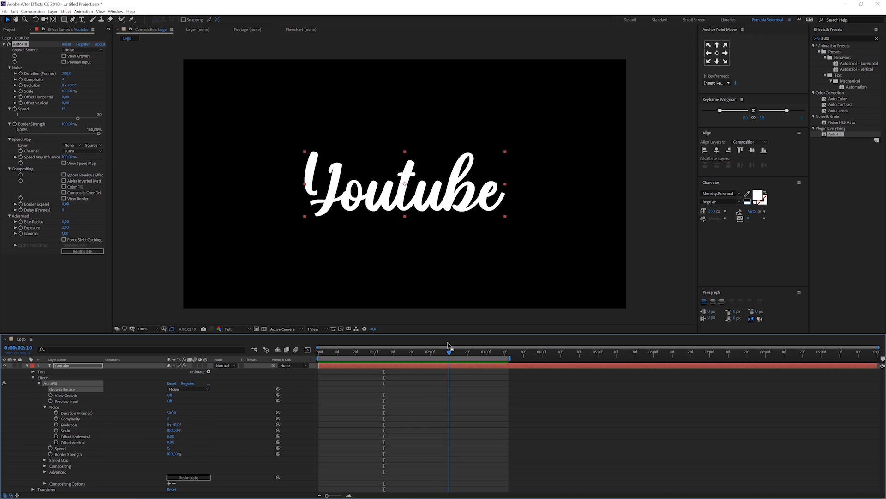
# Switch AutoFill's Growth Source back to Points and keep the growth point on the tip of the Y
pyautogui.click(91, 50)
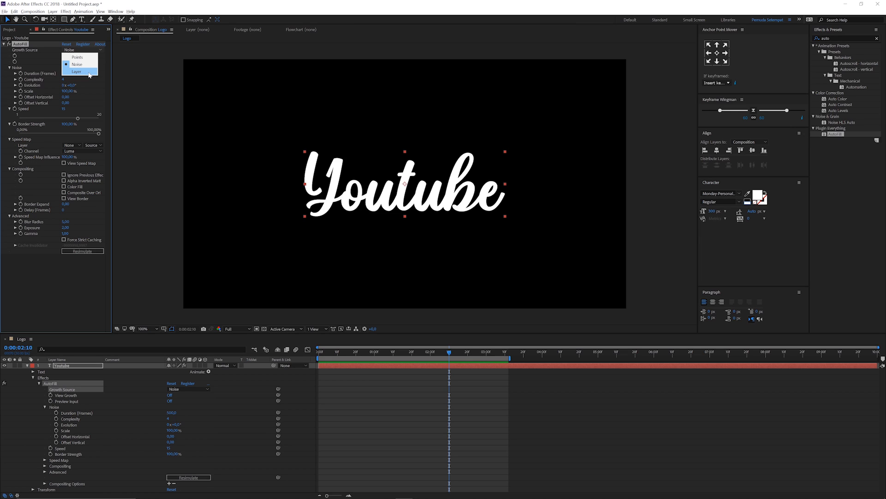
pyautogui.click(77, 57)
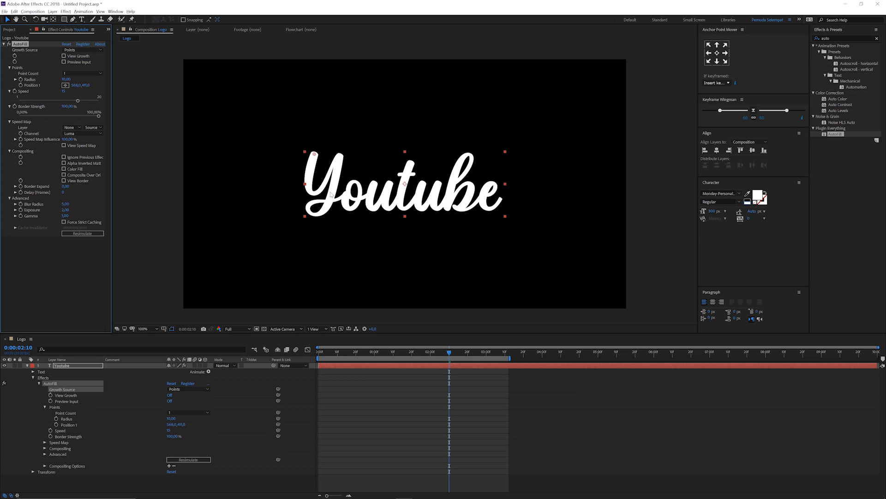
pyautogui.moveTo(314, 154); pyautogui.dragTo(315, 155)
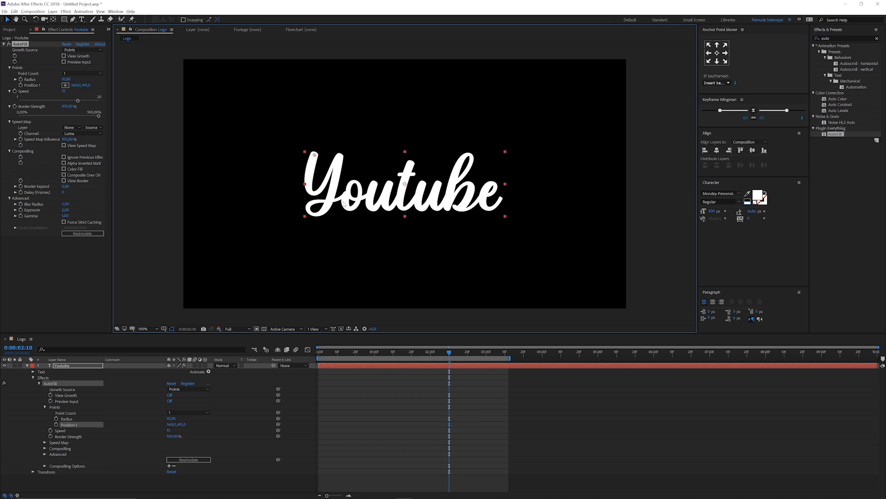
# Replace the text with "Setekpat" and turn on AutoFill's Preview Input at 0:00:01:20
pyautogui.doubleClick(395, 201)
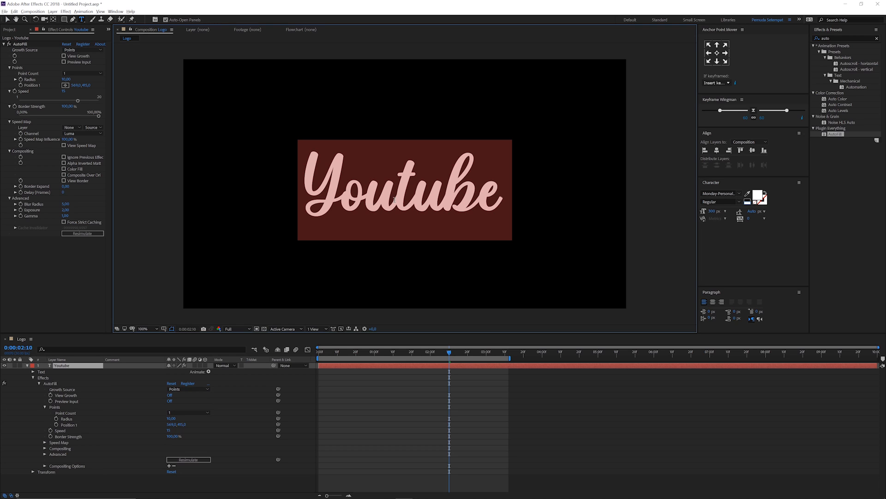
pyautogui.write('Setekpat')
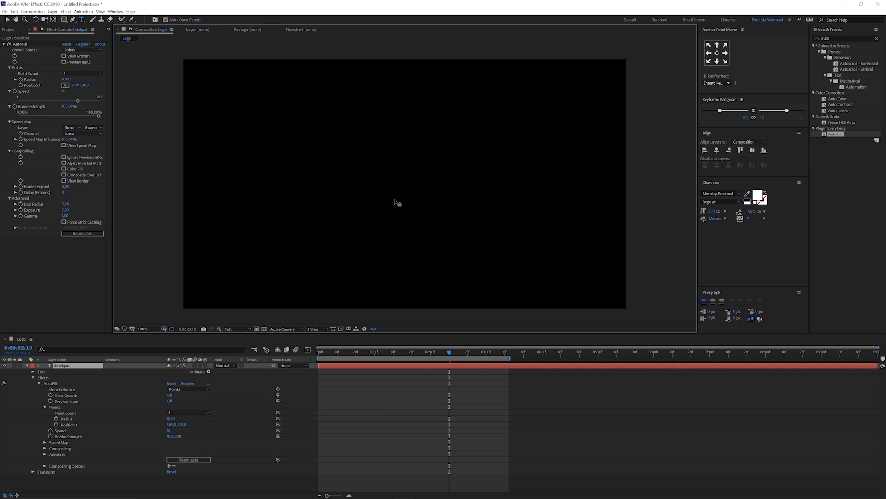
pyautogui.click(412, 351)
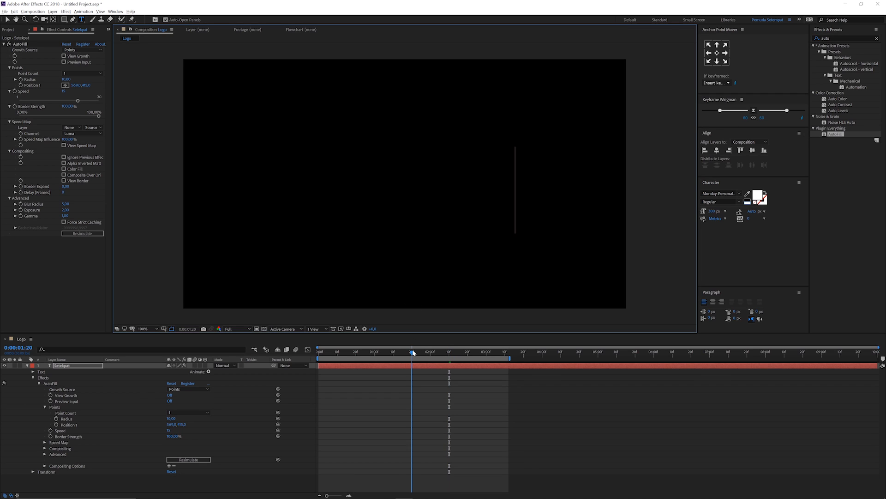
pyautogui.click(64, 62)
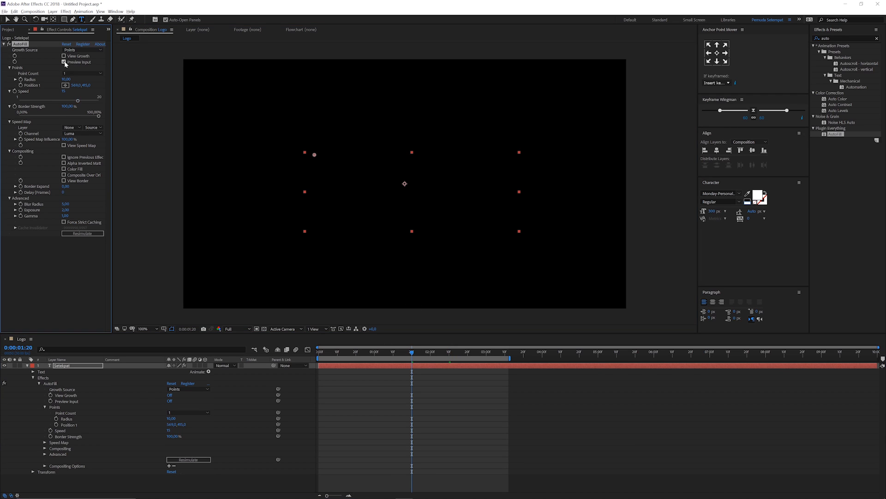
pyautogui.press('v')
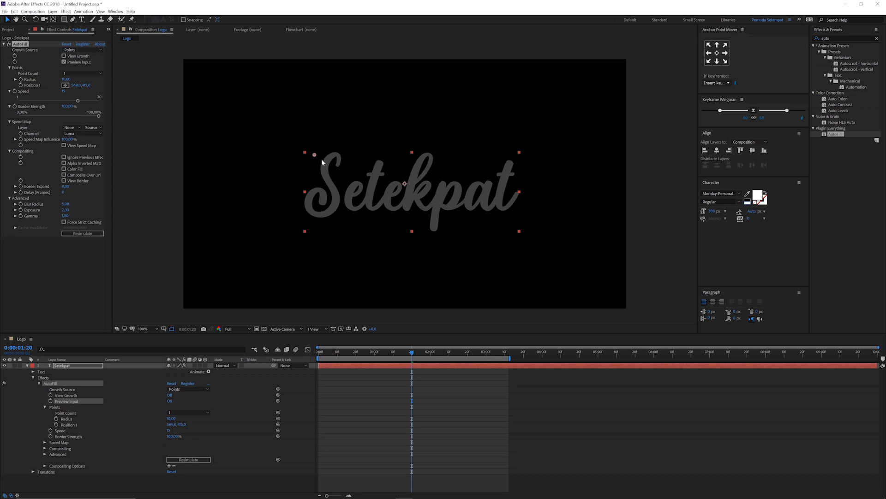
# Place AutoFill's growth point on the upper tip of the S, preview the reveal, and return to 0:00:01:19
pyautogui.moveTo(316, 155); pyautogui.dragTo(339, 167)
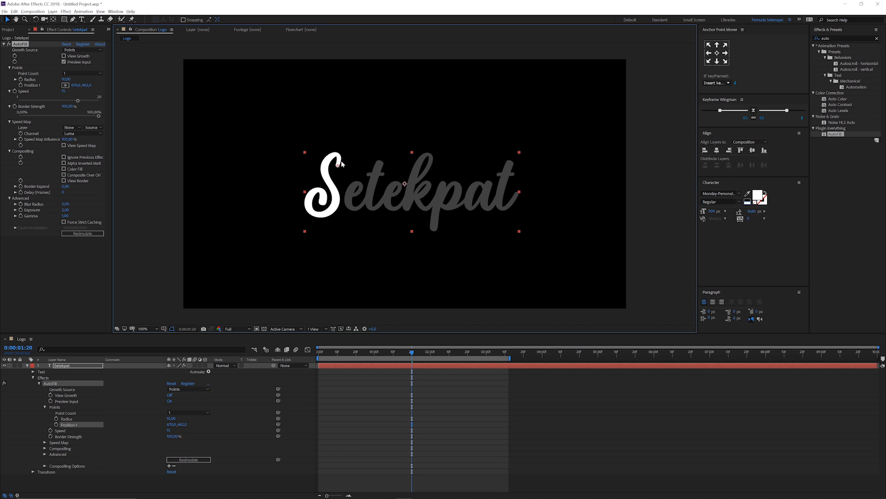
pyautogui.press('space')
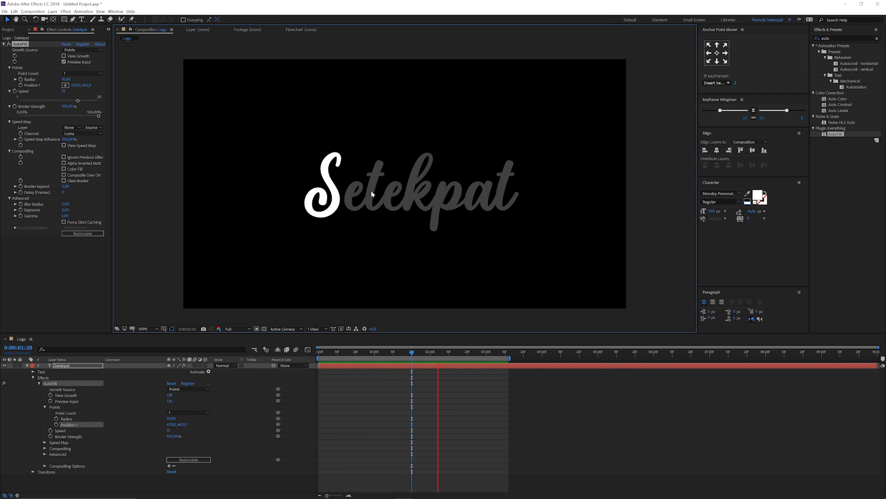
pyautogui.click(415, 353)
pyautogui.moveTo(416, 355); pyautogui.dragTo(410, 353)
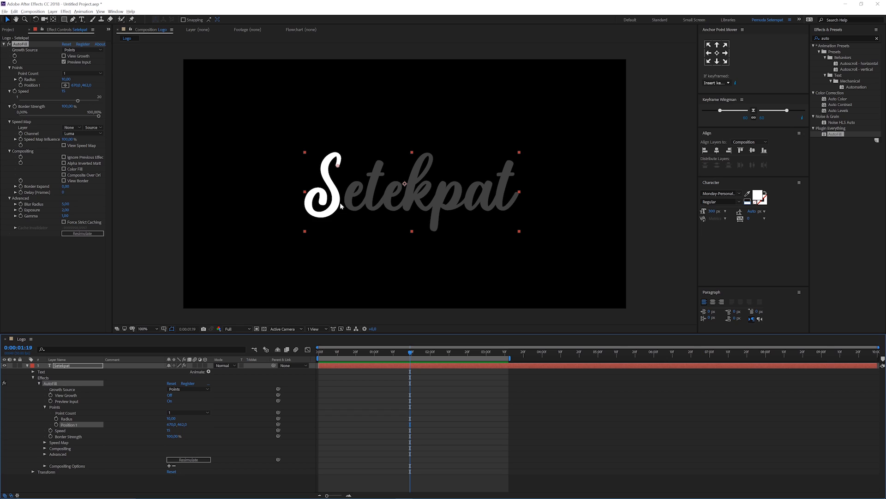
# Correct the text to "Setempat" by replacing the k with an m, and go to 0:00:01:00
pyautogui.doubleClick(413, 198)
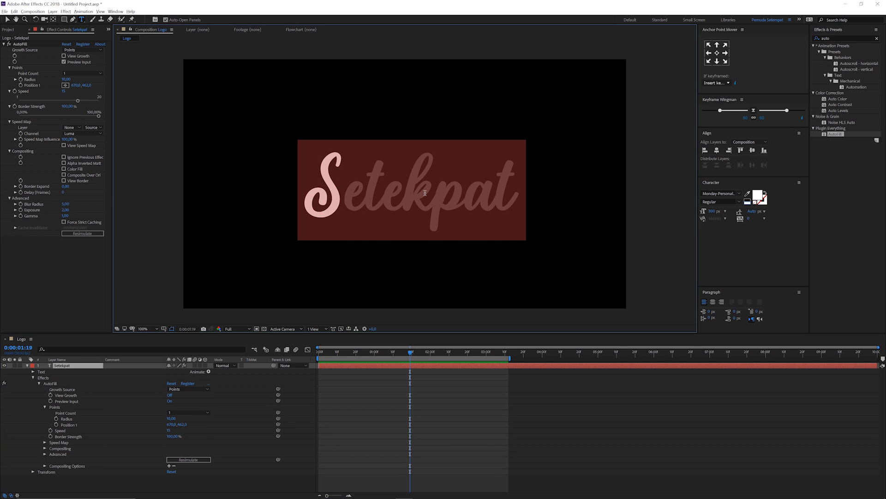
pyautogui.click(427, 192)
pyautogui.press('BackSpace')
pyautogui.write('m')
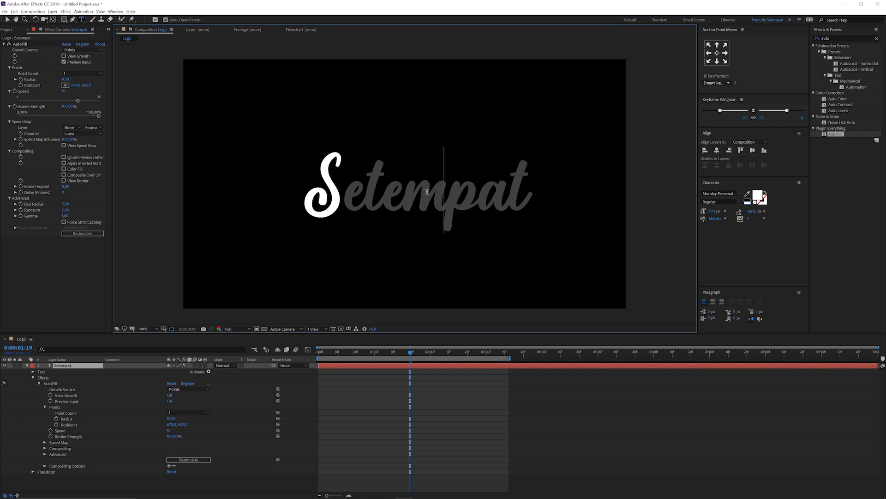
pyautogui.click(403, 352)
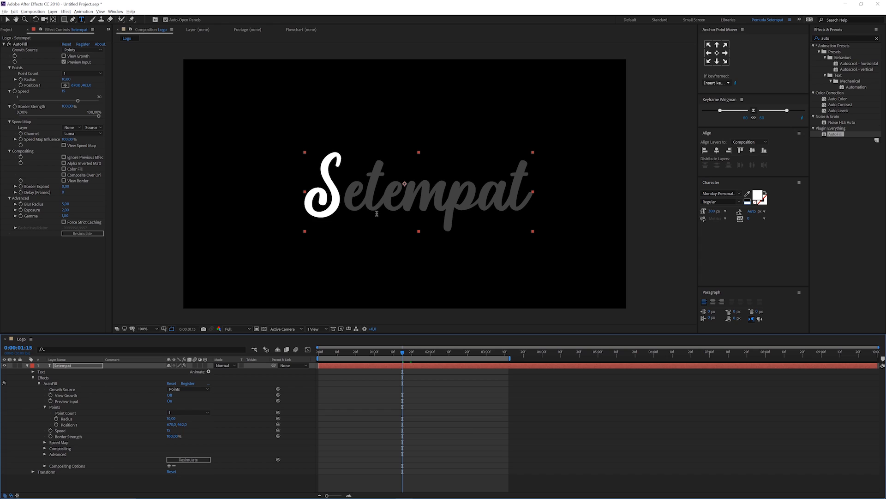
pyautogui.click(375, 353)
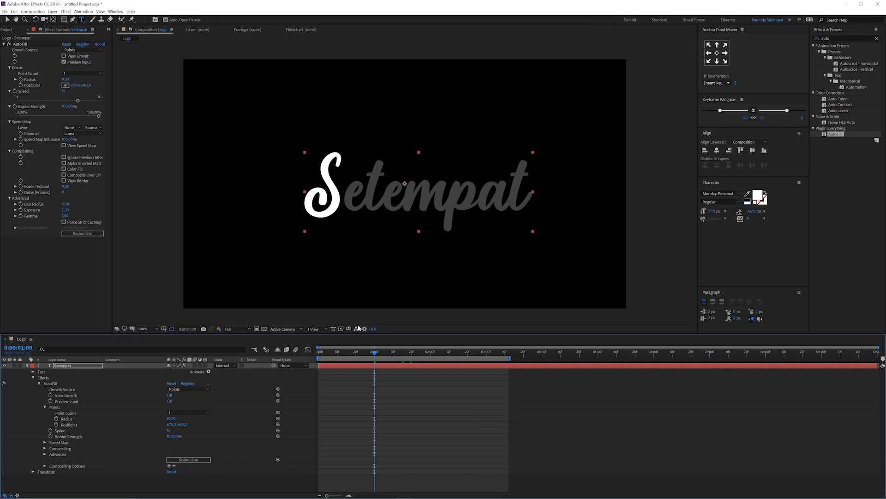
# Try an AutoFill Point Count of 2, placing the second growth point on the first e
pyautogui.click(30, 77)
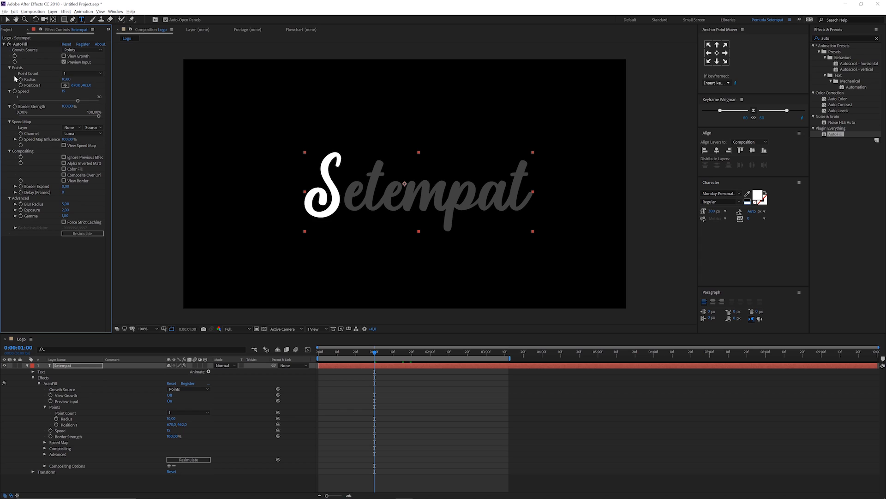
pyautogui.click(80, 74)
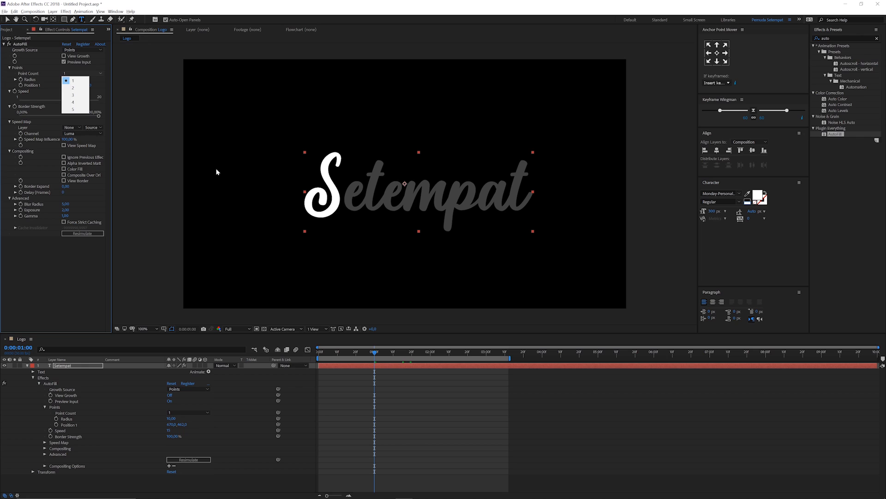
pyautogui.click(79, 90)
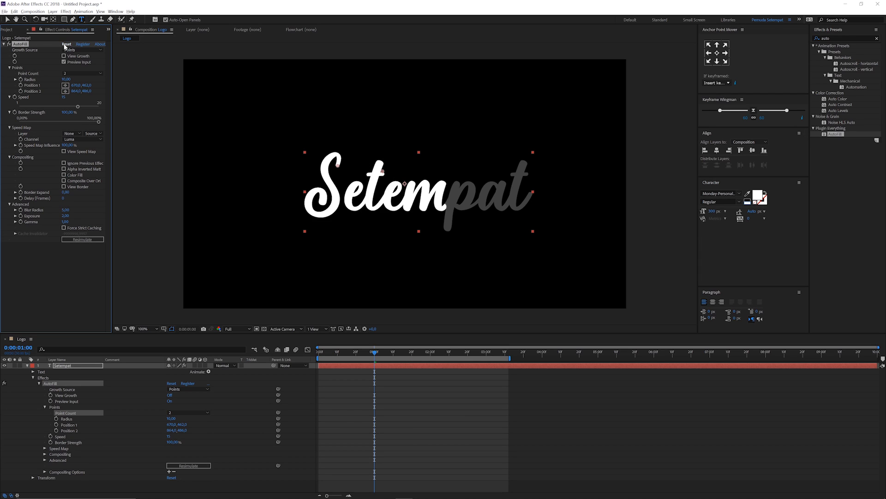
pyautogui.click(8, 19)
pyautogui.moveTo(383, 171); pyautogui.dragTo(356, 185)
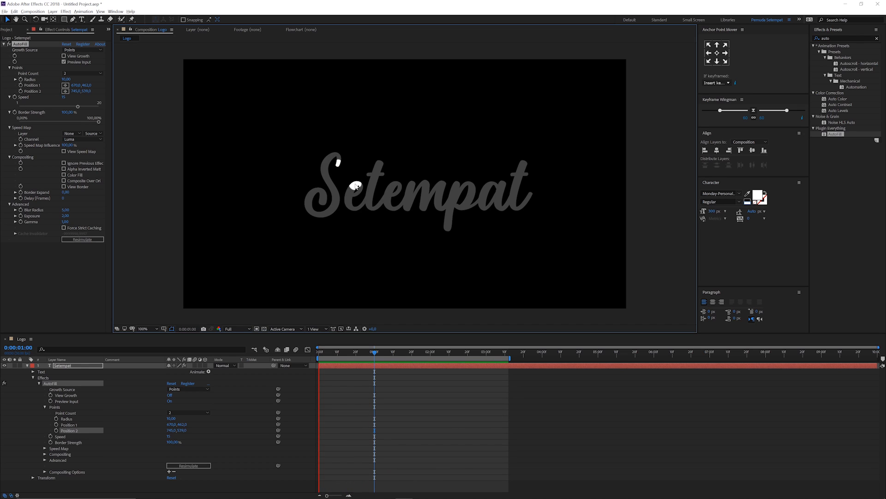
# Play back the reveal growing from two points and check its early frames up to 0:00:00:12
pyautogui.press('space')
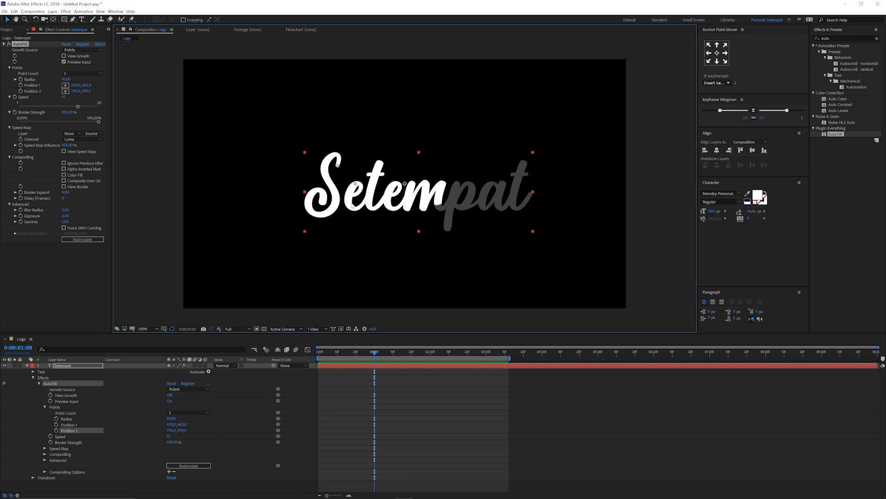
pyautogui.press('space')
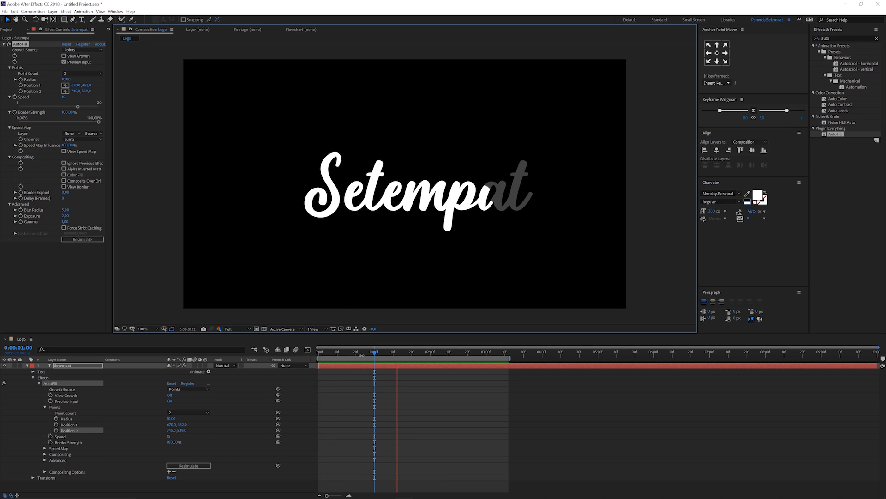
pyautogui.click(342, 354)
pyautogui.moveTo(342, 353); pyautogui.dragTo(334, 353)
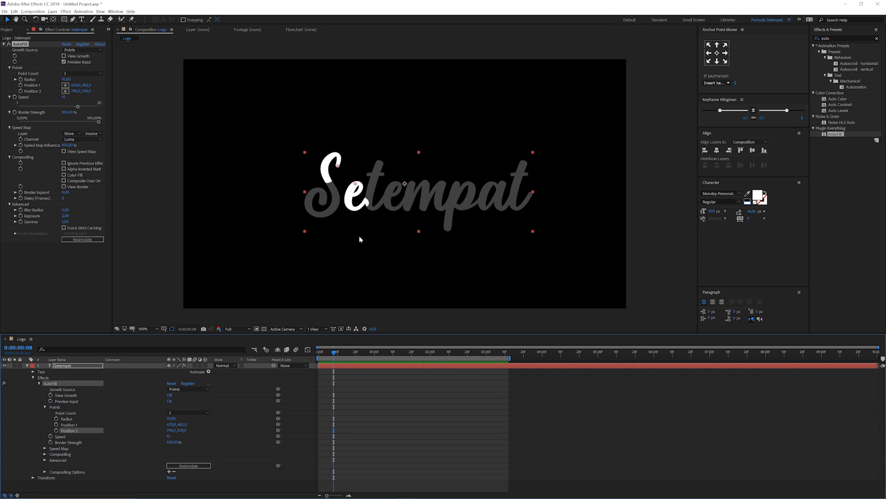
pyautogui.click(341, 354)
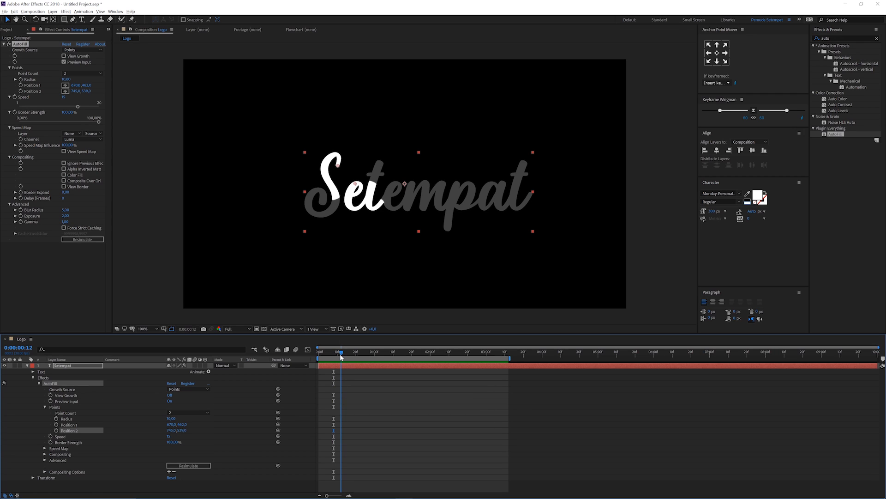
# Set AutoFill's Point Count back to 1 and its Border Strength to 41%
pyautogui.click(83, 73)
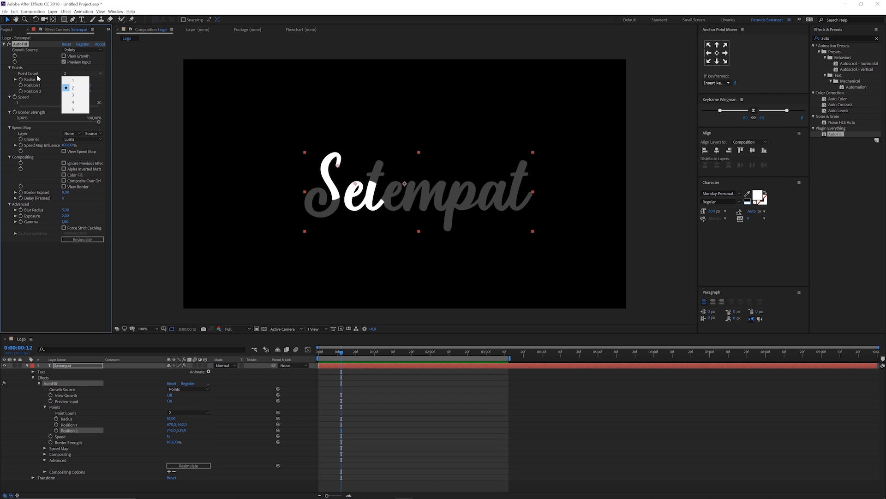
pyautogui.click(72, 80)
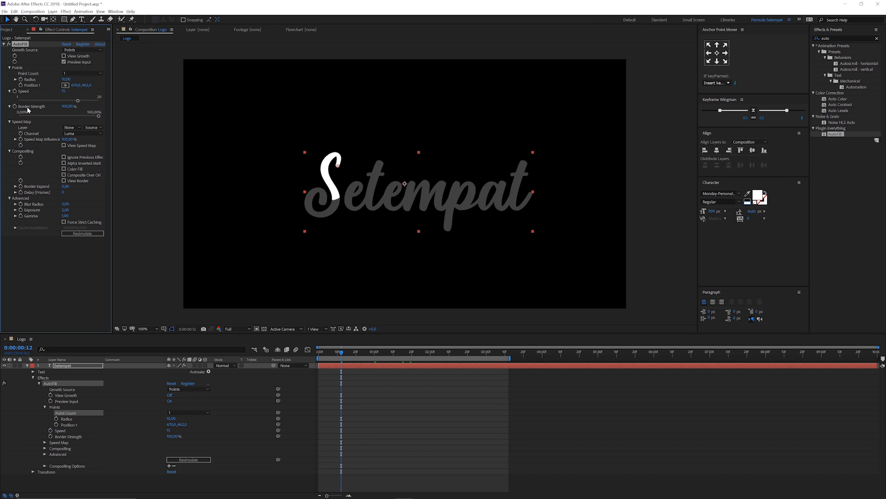
pyautogui.click(67, 106)
pyautogui.moveTo(68, 106); pyautogui.dragTo(67, 108)
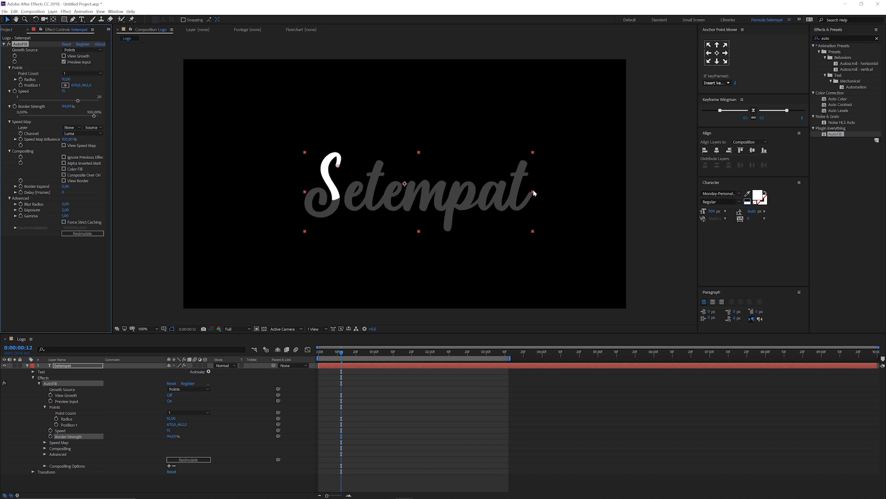
pyautogui.moveTo(67, 106)
pyautogui.mouseDown()
pyautogui.moveTo(62, 116)
pyautogui.moveTo(67, 107)
pyautogui.mouseUp()
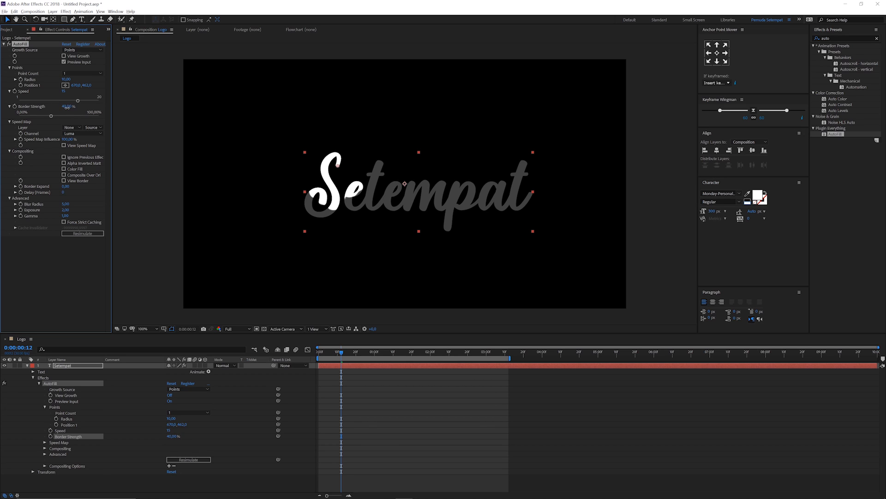
# Play back the reveal and scrub its early frames to 0:00:00:10 to check how the growth spreads between letters
pyautogui.click(370, 392)
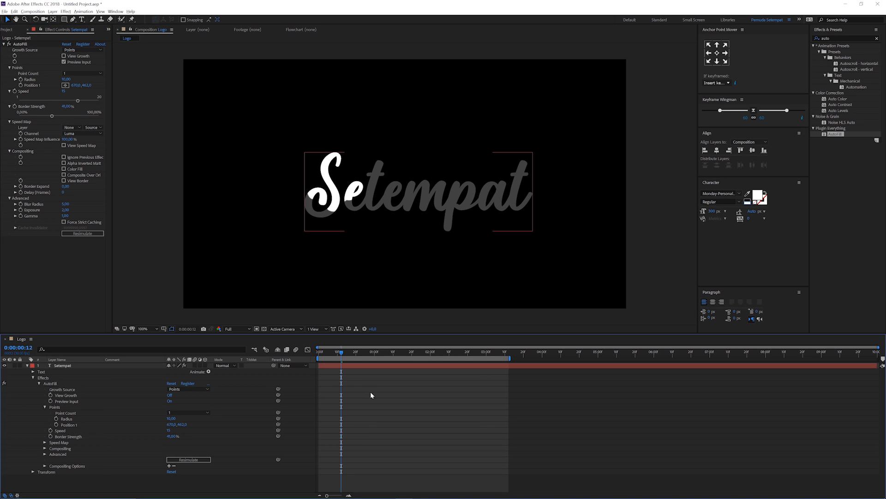
pyautogui.press('space')
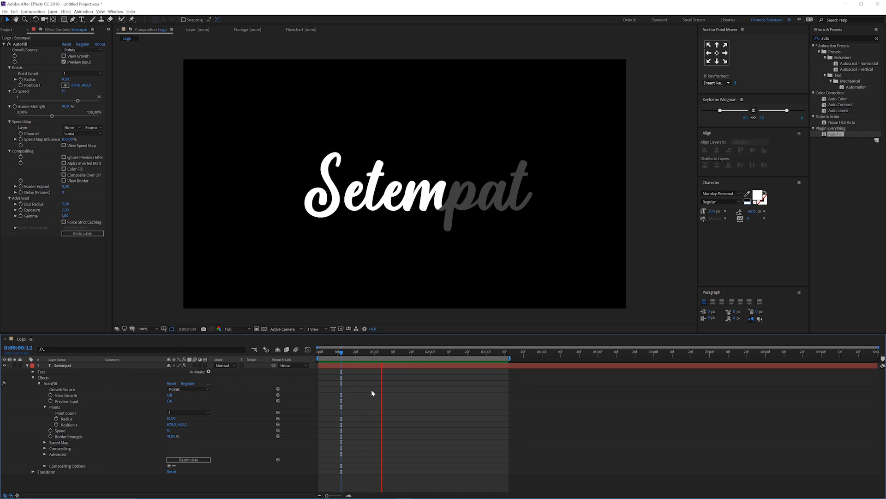
pyautogui.press('space')
pyautogui.press('space')
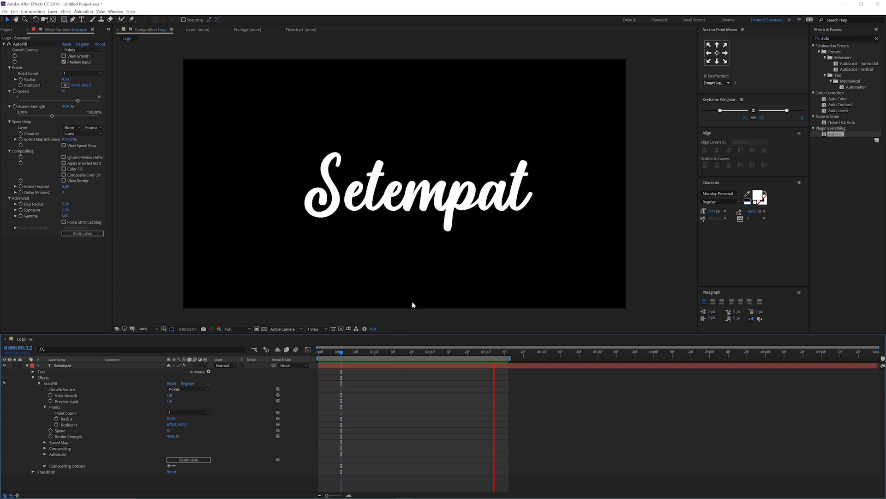
pyautogui.moveTo(389, 354); pyautogui.dragTo(332, 365)
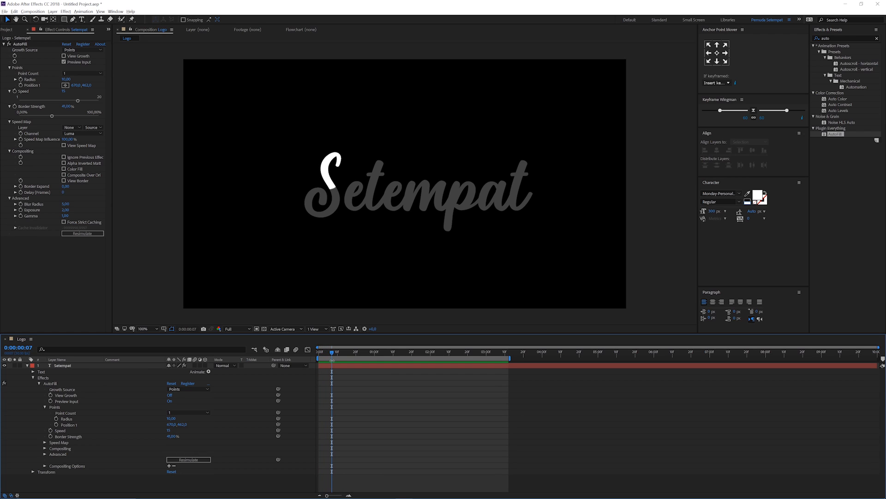
pyautogui.moveTo(327, 358); pyautogui.dragTo(338, 359)
# Collapse the Setempat layer's properties and turn off AutoFill's Preview Input
pyautogui.click(27, 365)
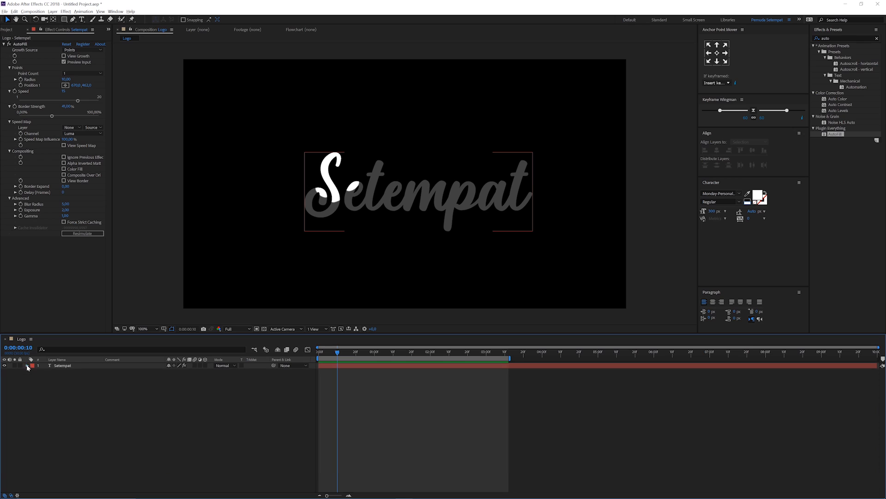
pyautogui.click(77, 366)
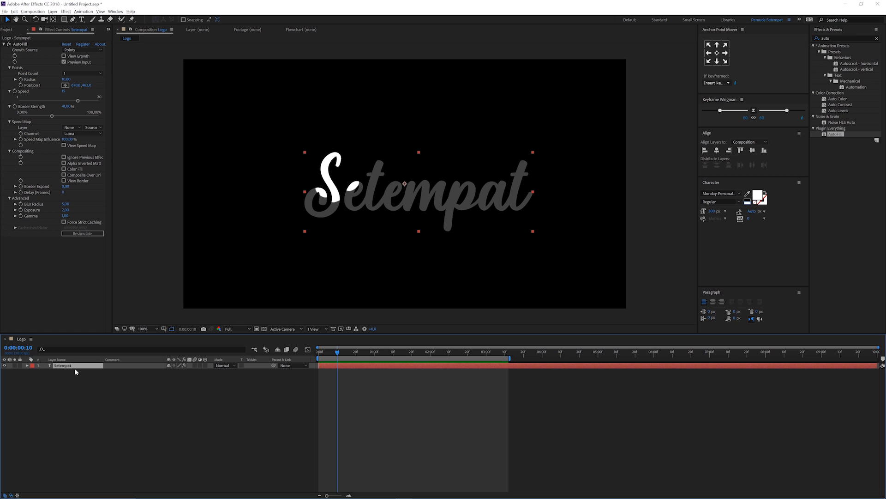
pyautogui.click(66, 64)
pyautogui.click(66, 63)
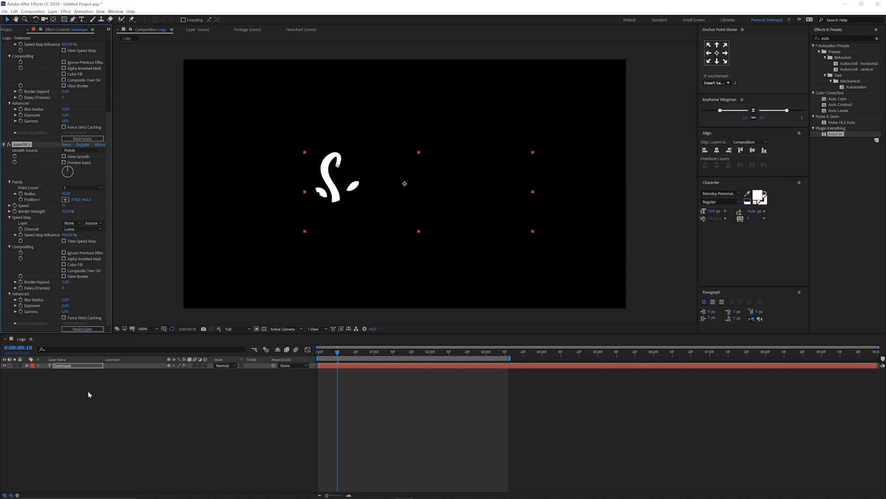
# Duplicate the Setempat text layer three times
pyautogui.click(60, 366)
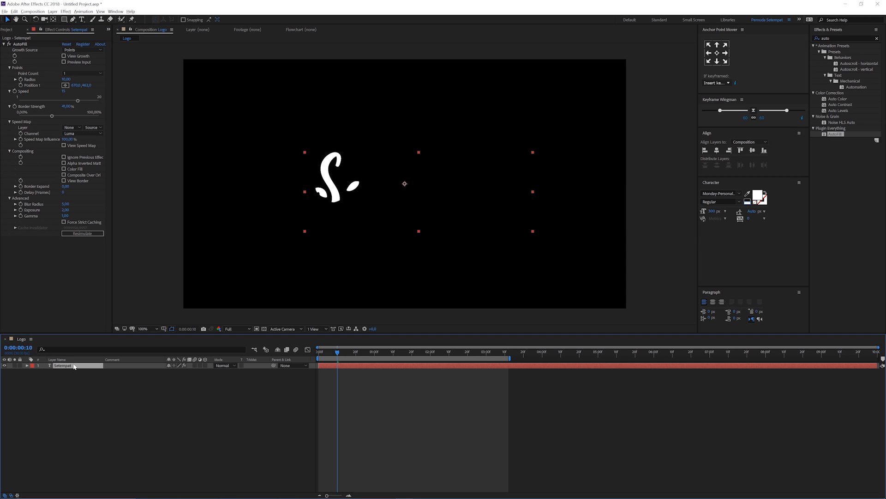
pyautogui.hotkey('ctrl', 'd')
pyautogui.hotkey('ctrl', 'd')
pyautogui.hotkey('ctrl', 'd')
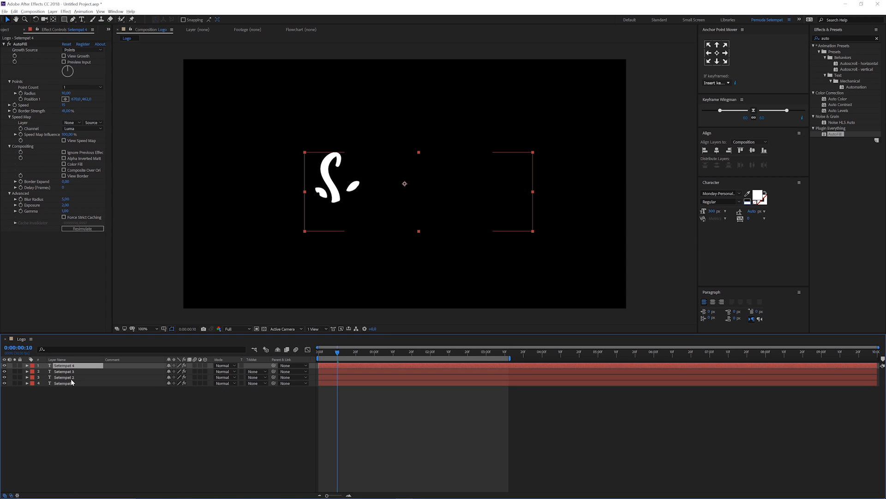
# Stagger the three duplicate layers in time so each higher layer starts a few frames after the one below
pyautogui.click(70, 383)
pyautogui.click(67, 378)
pyautogui.click(67, 366)
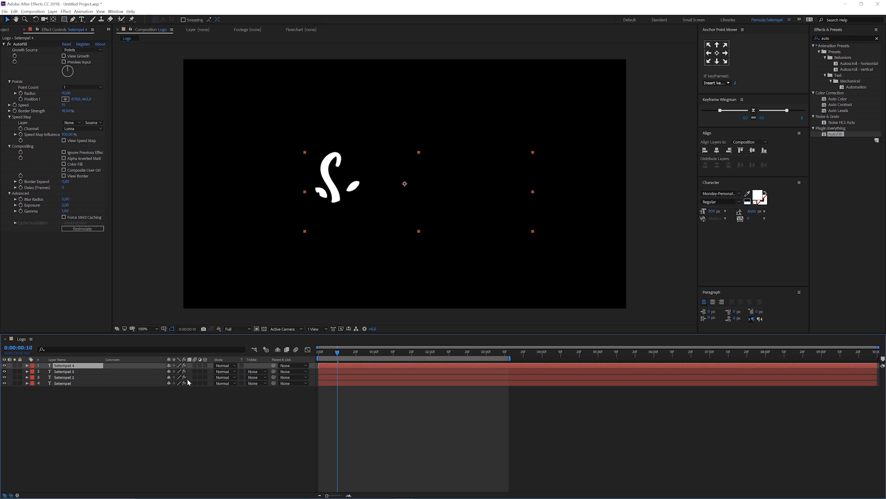
pyautogui.moveTo(328, 375); pyautogui.dragTo(376, 365)
pyautogui.click(337, 372)
# Set the bottom Setempat layer's text fill to light red FA8E8E at 0:00:00:02
pyautogui.click(358, 383)
pyautogui.click(325, 352)
pyautogui.moveTo(325, 352); pyautogui.dragTo(322, 352)
pyautogui.click(759, 196)
pyautogui.click(144, 65)
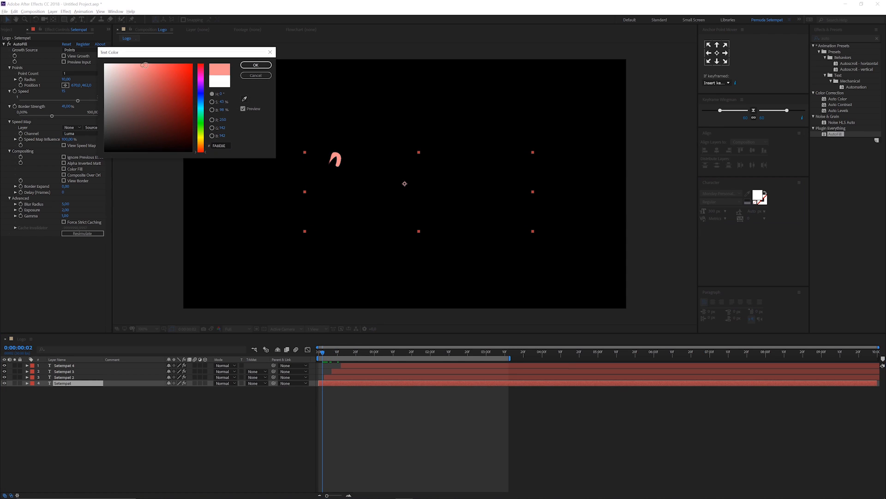
pyautogui.click(256, 65)
# Set the Setempat 2 layer's text fill to pale yellow FFDD94
pyautogui.click(356, 377)
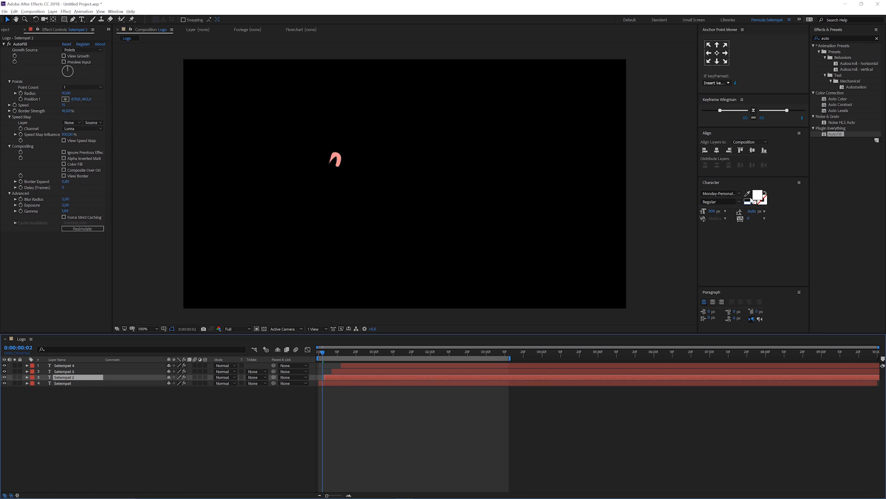
pyautogui.click(757, 196)
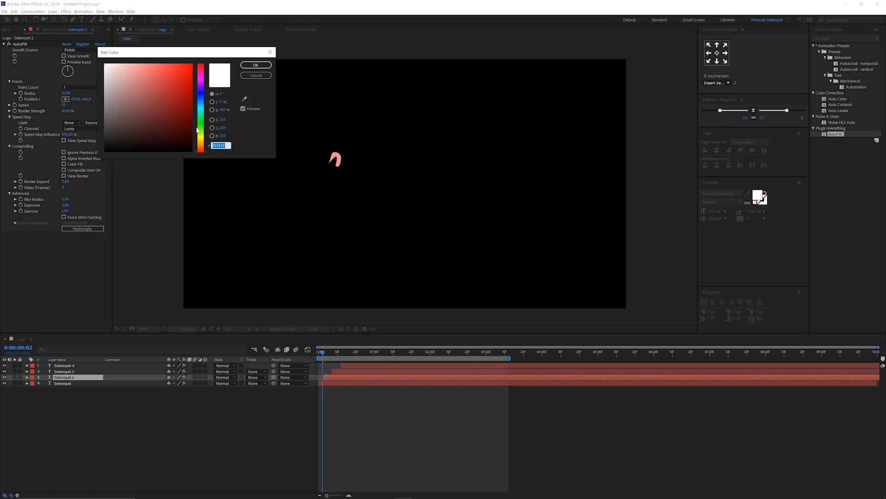
pyautogui.moveTo(197, 130); pyautogui.dragTo(197, 142)
pyautogui.click(142, 71)
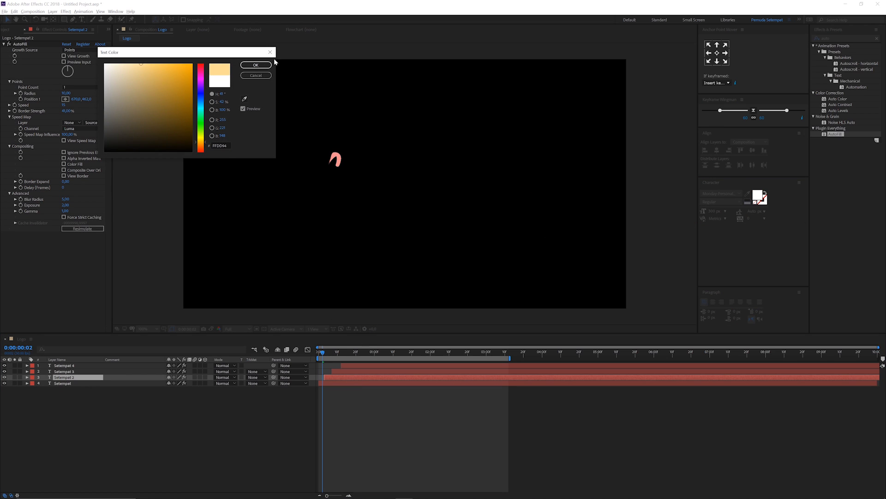
pyautogui.click(256, 65)
# Set the Setempat 3 layer's text fill to light purple at 0:00:01:17
pyautogui.click(405, 351)
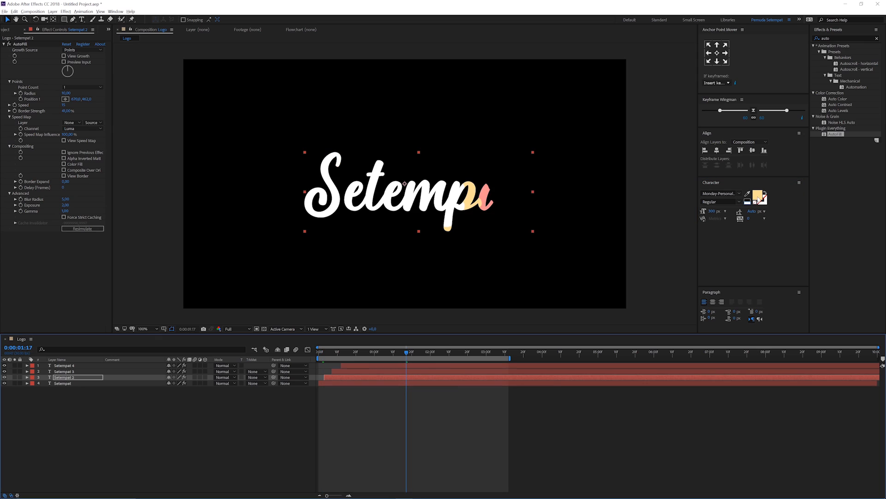
pyautogui.click(485, 371)
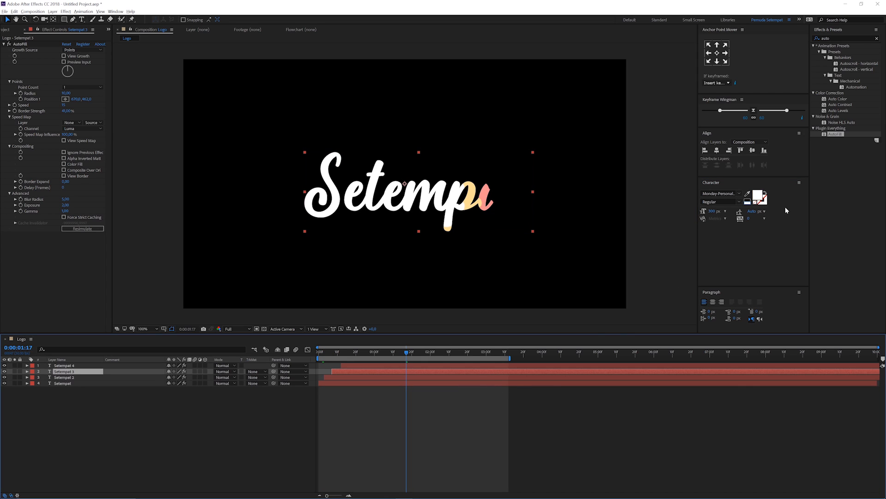
pyautogui.click(758, 197)
pyautogui.click(202, 81)
pyautogui.moveTo(201, 82); pyautogui.dragTo(202, 86)
pyautogui.click(142, 65)
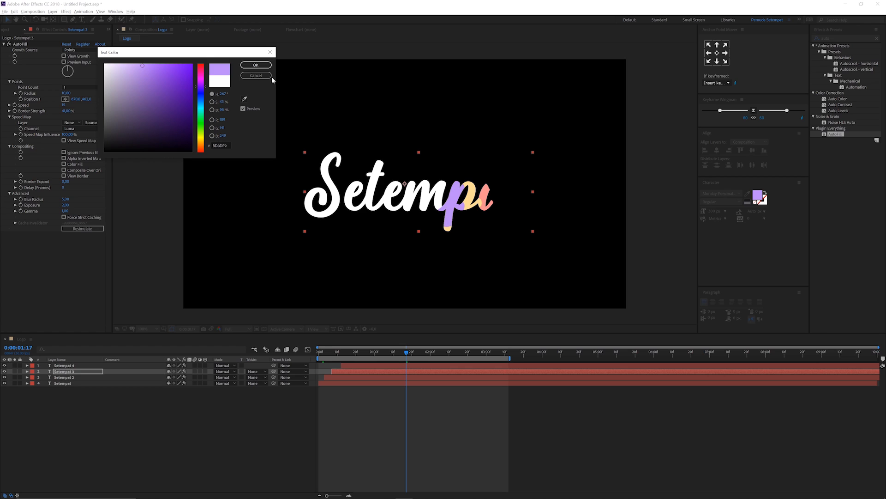
pyautogui.click(256, 65)
# Play back the staggered coloured Setempat reveal and inspect the colour trail around 0:00:00:25
pyautogui.click(234, 455)
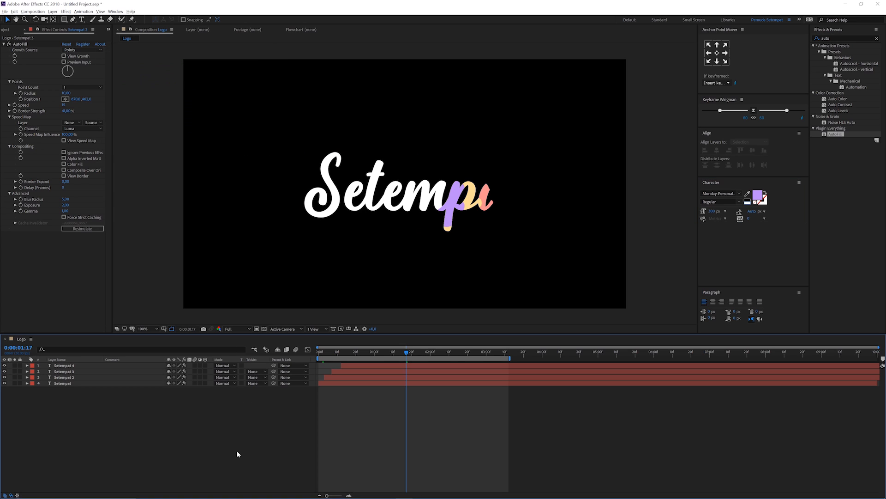
pyautogui.press('space')
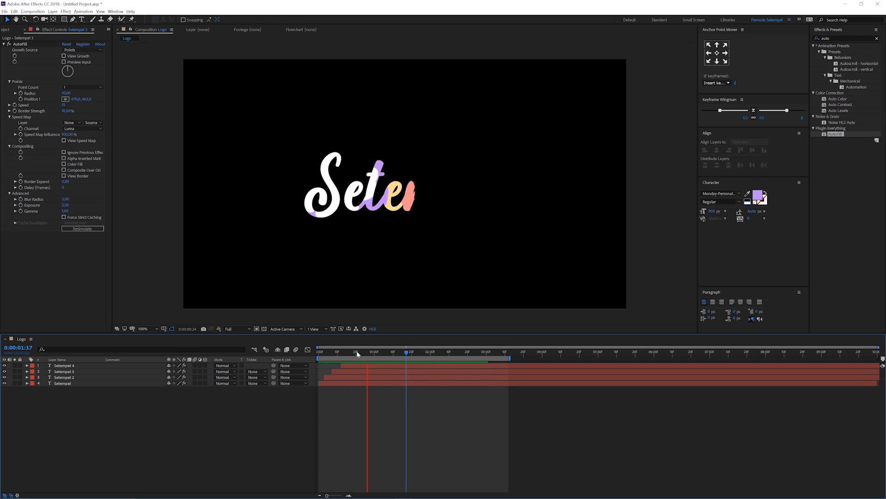
pyautogui.moveTo(357, 353)
pyautogui.mouseDown()
pyautogui.moveTo(434, 357)
pyautogui.moveTo(340, 354)
pyautogui.moveTo(305, 366)
pyautogui.moveTo(365, 361)
pyautogui.mouseUp()
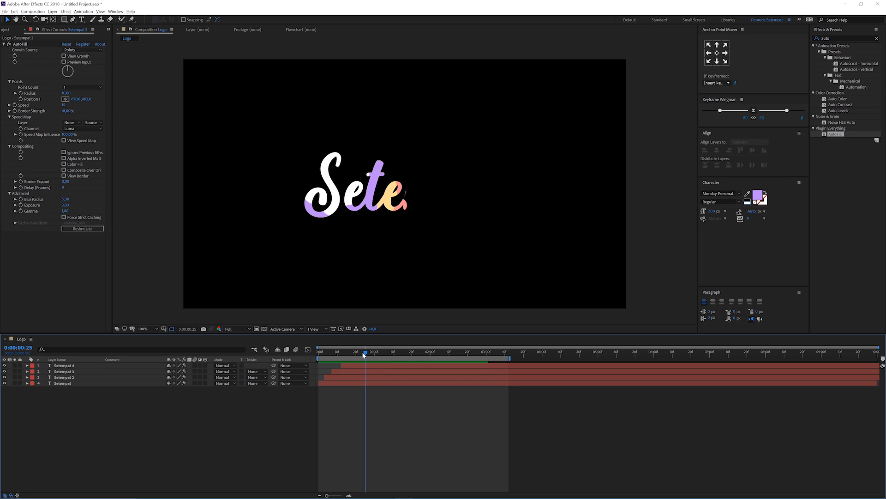
pyautogui.click(18, 117)
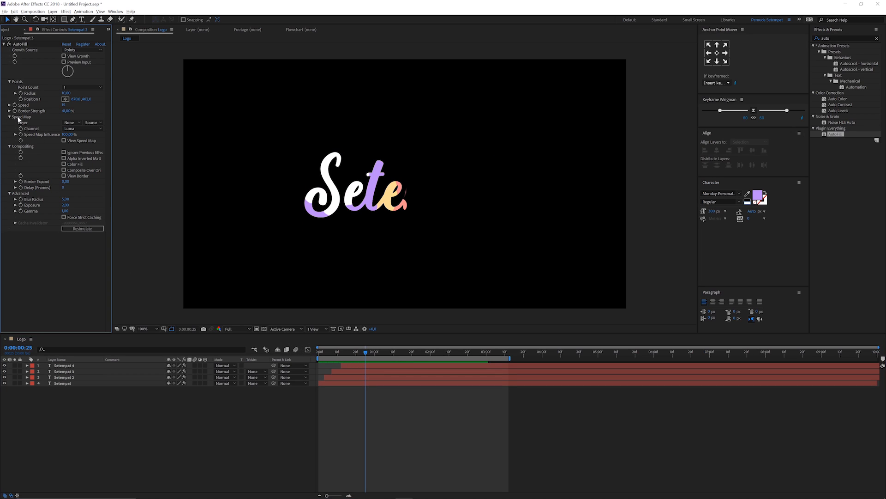
# Delete all four Setempat text layers and add contoh 2.png to the Logo composition
pyautogui.moveTo(70, 393); pyautogui.dragTo(65, 363)
pyautogui.press('Delete')
pyautogui.click(11, 29)
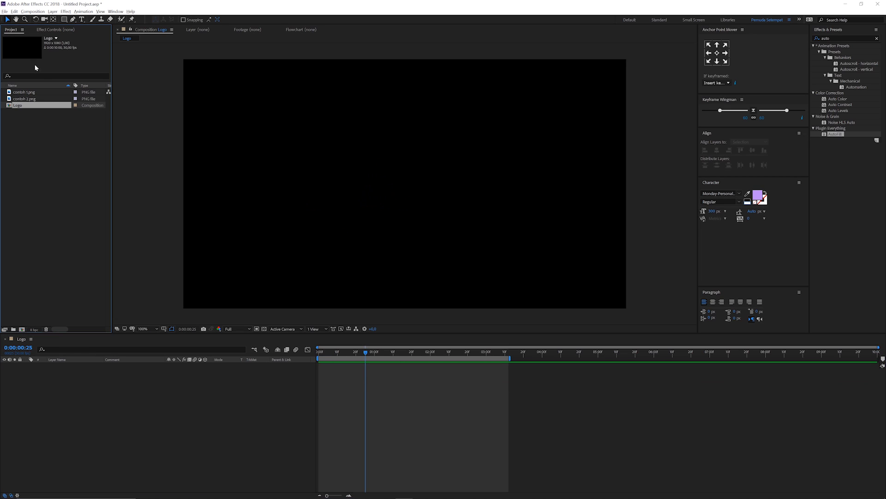
pyautogui.moveTo(30, 99); pyautogui.dragTo(136, 428)
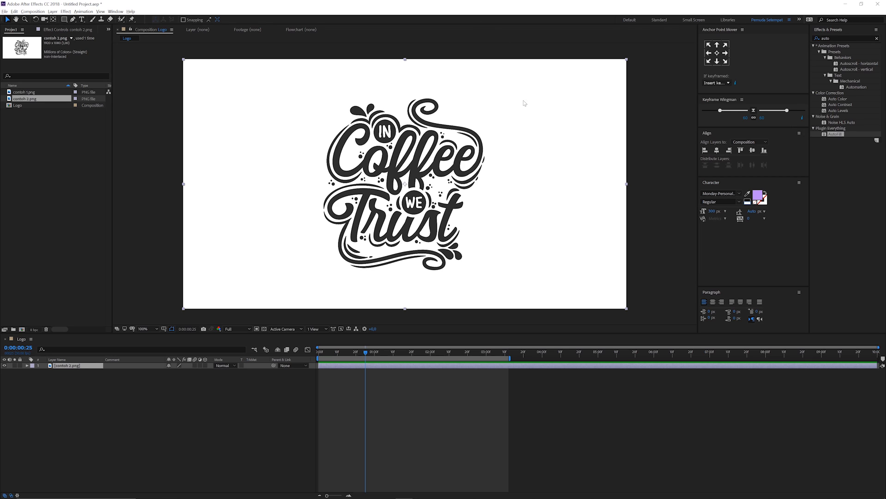
# Apply the Extract effect to the contoh 2.png layer and lower its white point to remove the white background
pyautogui.click(836, 38)
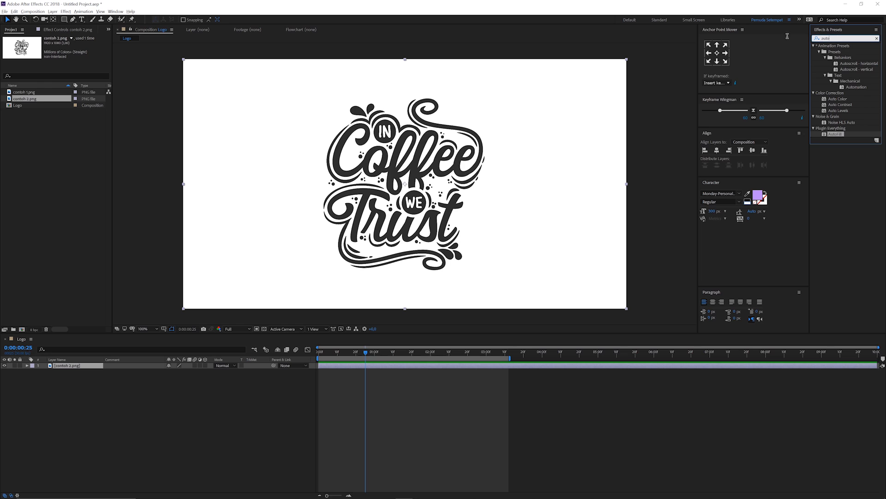
pyautogui.write('extrac')
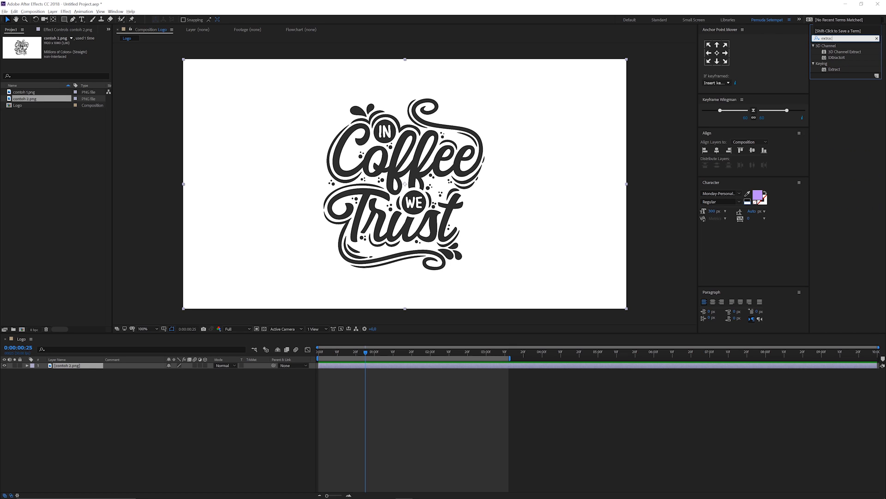
pyautogui.moveTo(834, 69); pyautogui.dragTo(477, 149)
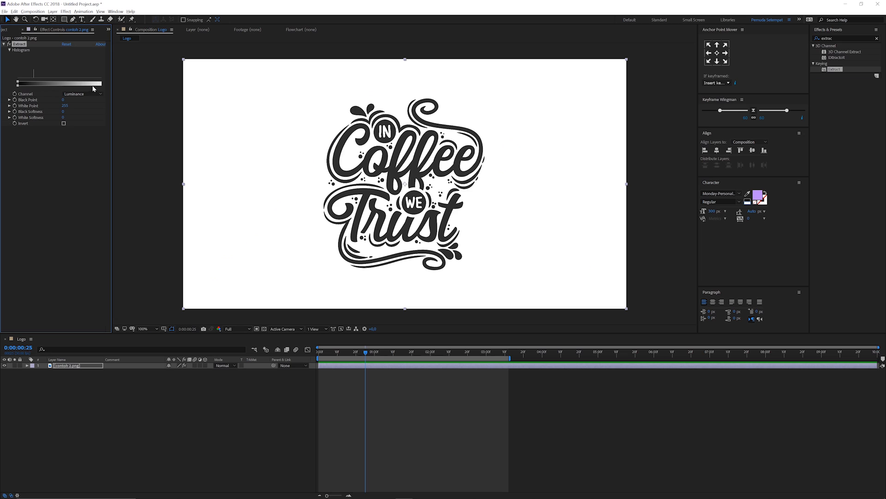
pyautogui.moveTo(113, 88)
pyautogui.mouseDown()
pyautogui.moveTo(155, 88)
pyautogui.moveTo(97, 84)
pyautogui.mouseUp()
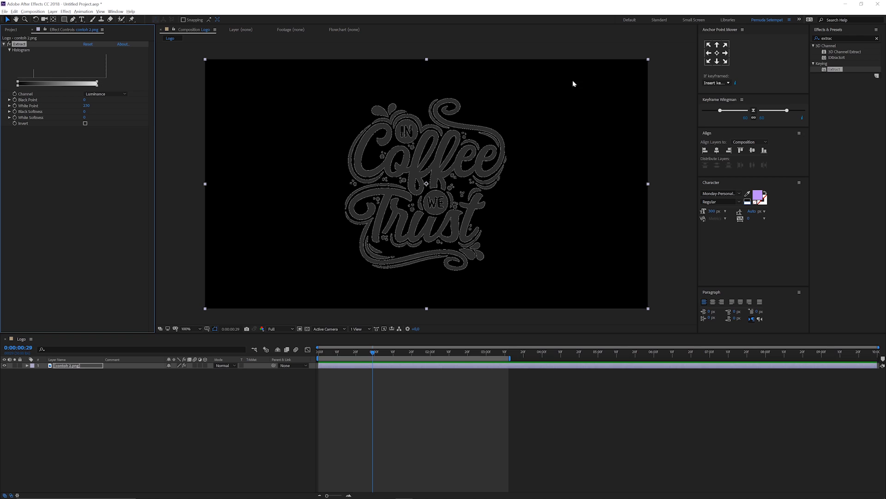
# Apply the Fill effect to the contoh 2.png layer and set its colour to white FFFFFF
pyautogui.click(838, 39)
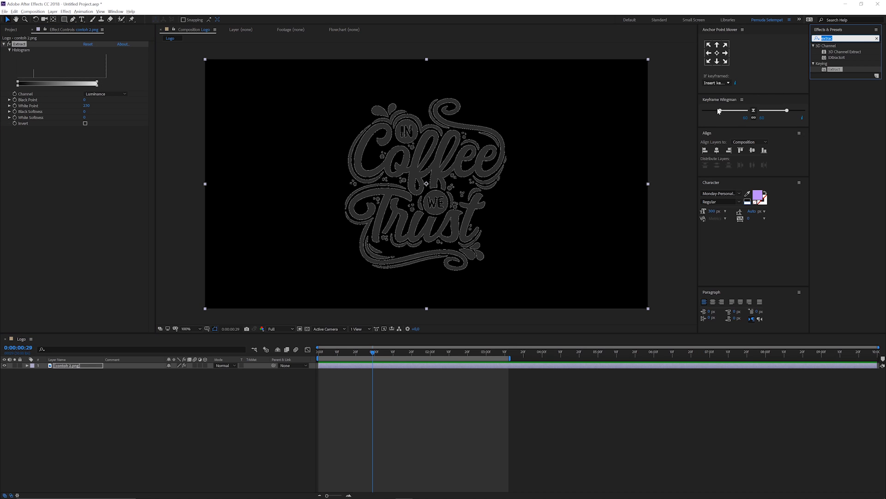
pyautogui.write('filo')
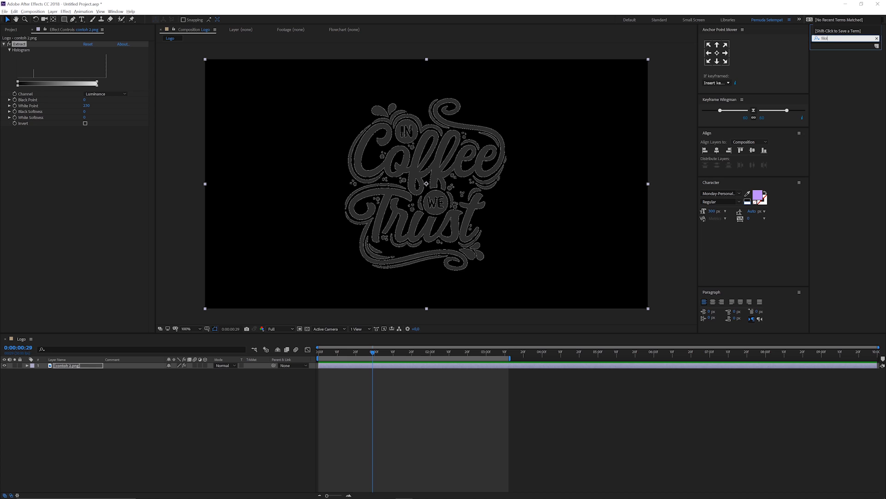
pyautogui.press('BackSpace')
pyautogui.write('l')
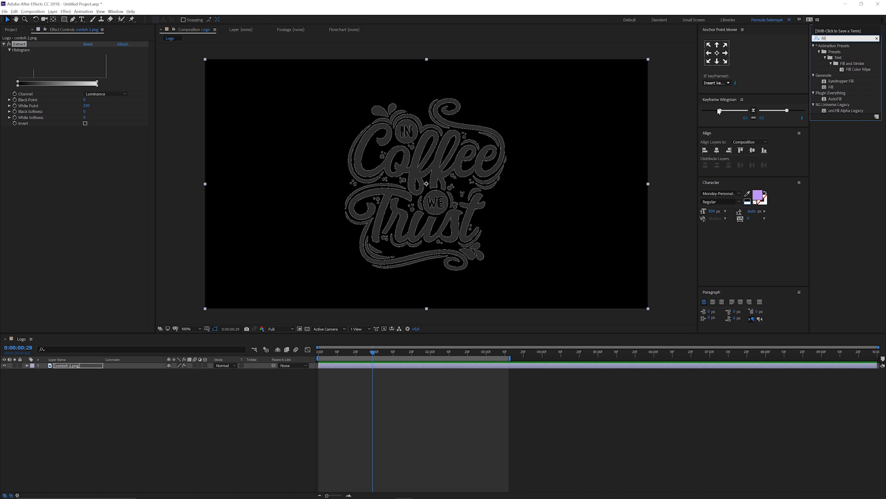
pyautogui.moveTo(831, 87); pyautogui.dragTo(431, 170)
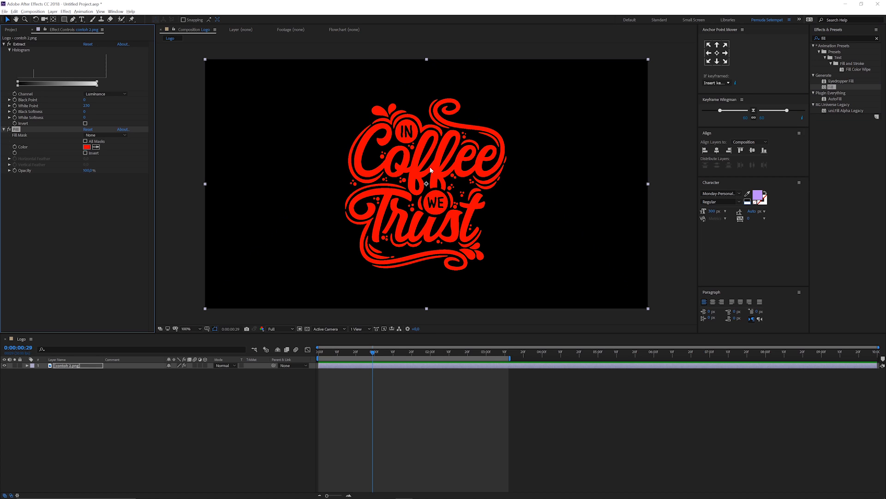
pyautogui.click(87, 147)
pyautogui.click(117, 77)
pyautogui.moveTo(117, 77); pyautogui.dragTo(81, 52)
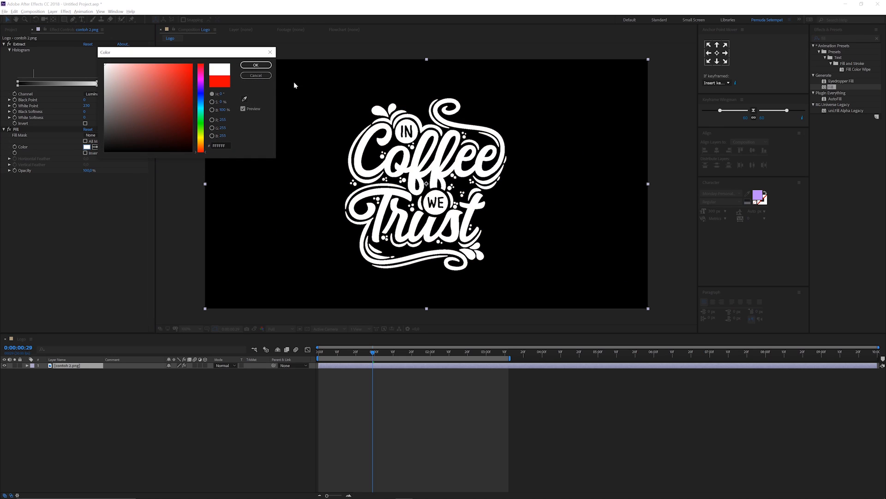
pyautogui.click(255, 65)
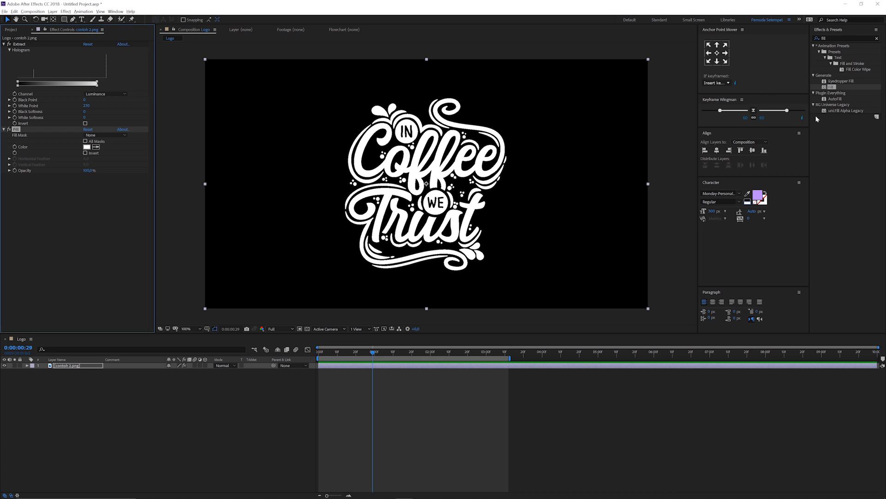
# Apply the AutoFill effect to the contoh 2.png layer and set its Speed to 15
pyautogui.click(833, 39)
pyautogui.write('auto')
pyautogui.moveTo(834, 134); pyautogui.dragTo(425, 194)
pyautogui.click(84, 223)
pyautogui.write('15')
pyautogui.press('Return')
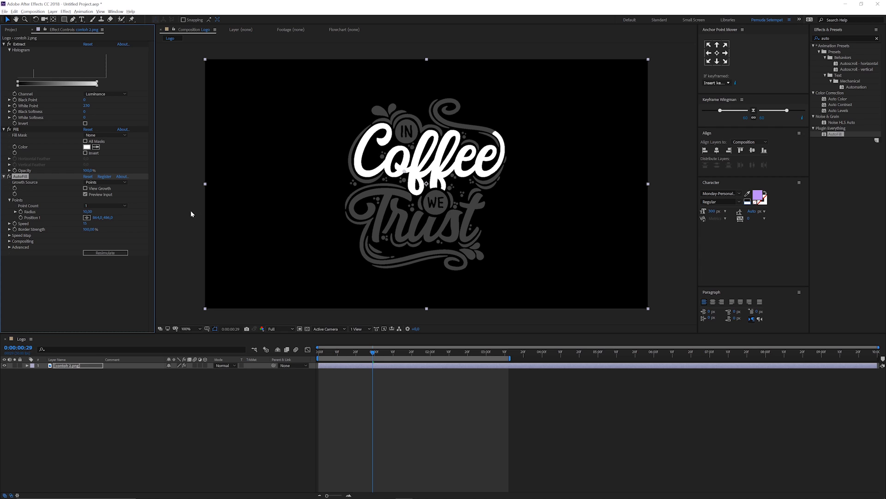
# Turn off AutoFill's Preview Input and resimulate the effect with Noise as the growth source
pyautogui.click(85, 194)
pyautogui.click(111, 207)
pyautogui.click(136, 209)
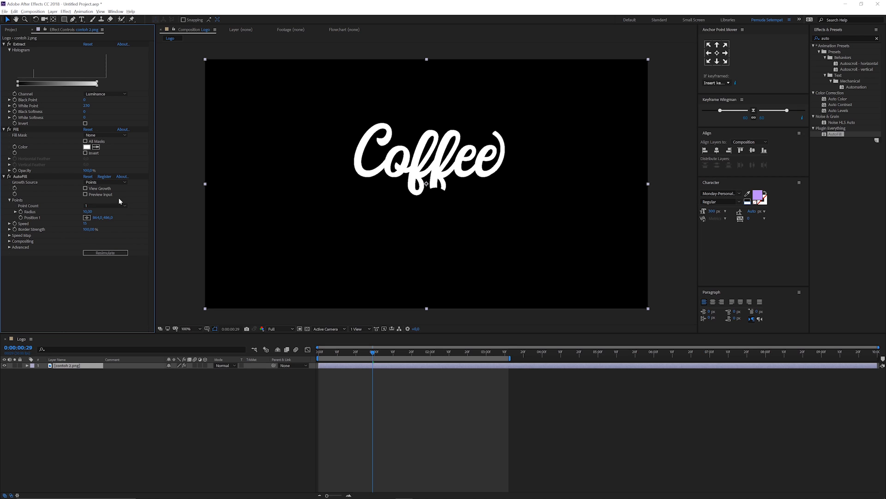
pyautogui.click(116, 182)
pyautogui.click(104, 194)
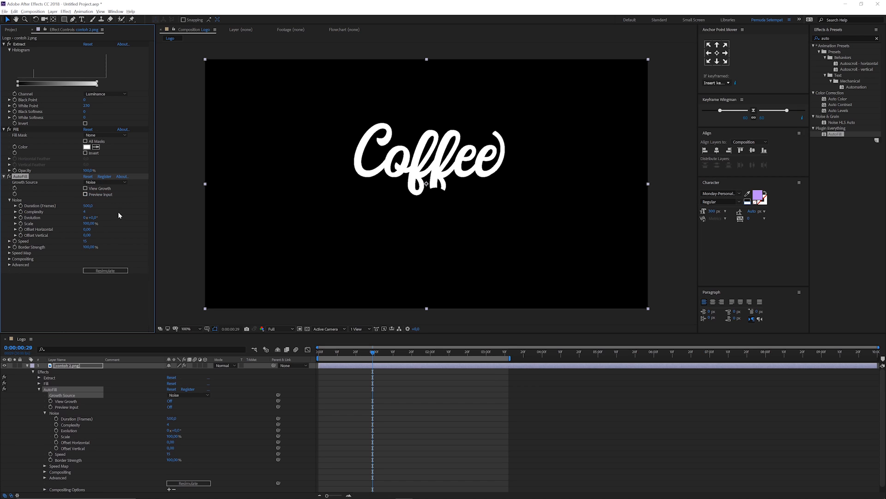
pyautogui.click(355, 350)
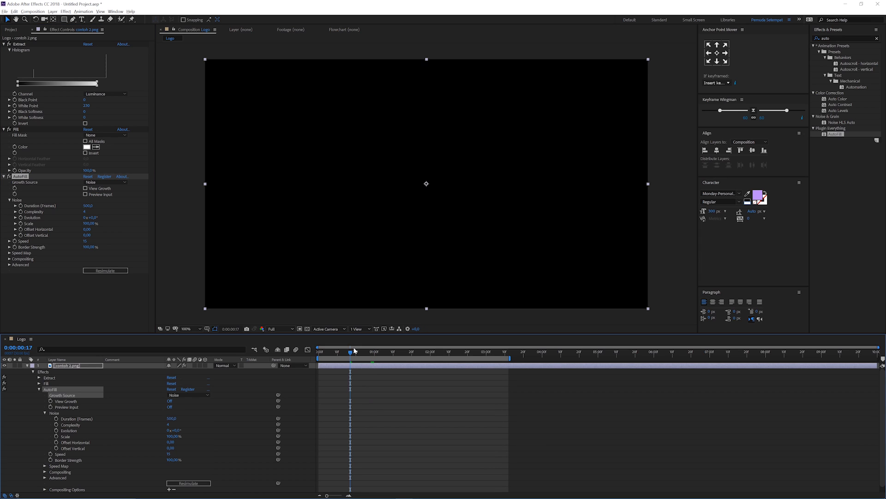
pyautogui.click(102, 272)
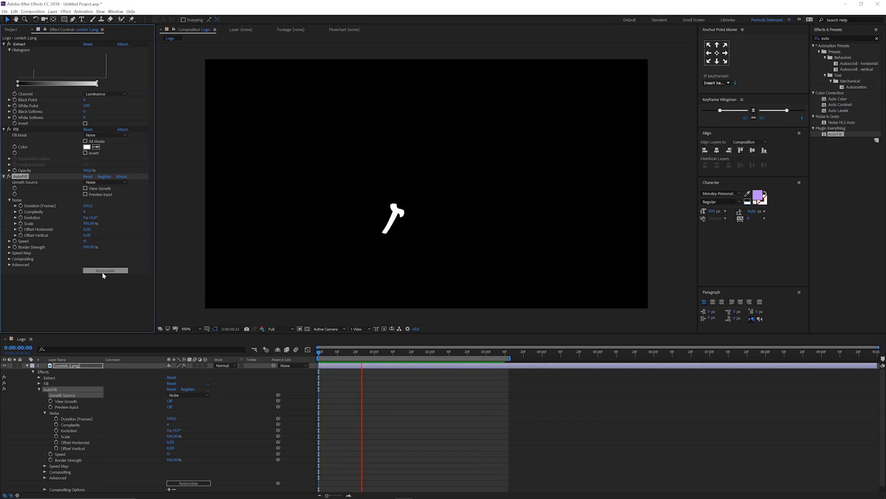
# Extend the work area to just past 0:00:04:07 and resimulate AutoFill to preview the longer reveal
pyautogui.click(555, 354)
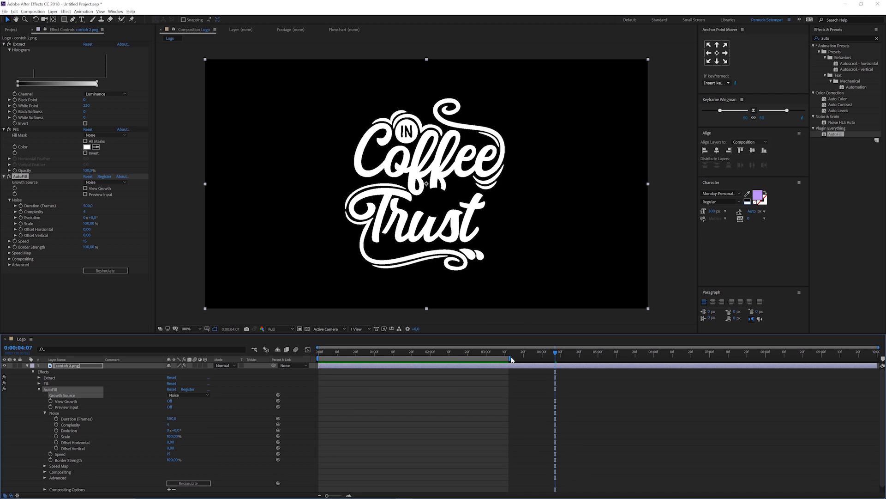
pyautogui.moveTo(559, 357); pyautogui.dragTo(566, 359)
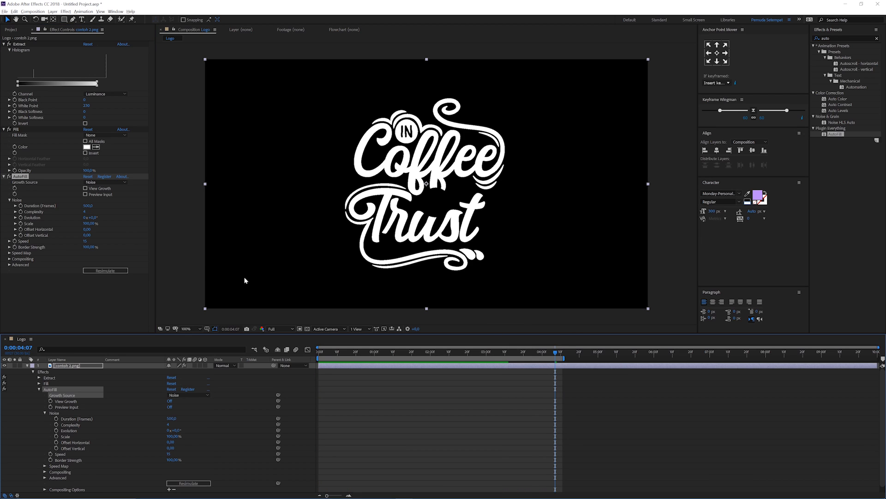
pyautogui.click(115, 271)
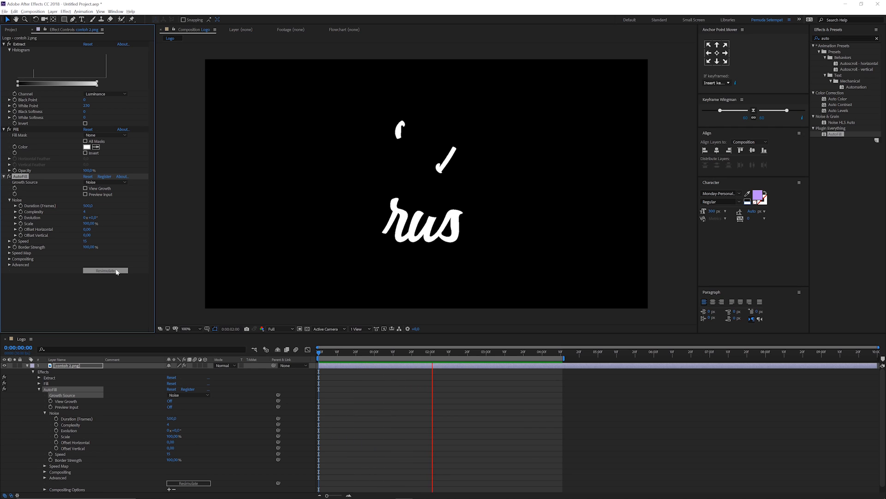
pyautogui.moveTo(425, 353)
pyautogui.mouseDown()
pyautogui.moveTo(293, 353)
pyautogui.moveTo(436, 353)
pyautogui.moveTo(400, 350)
pyautogui.moveTo(415, 360)
pyautogui.mouseUp()
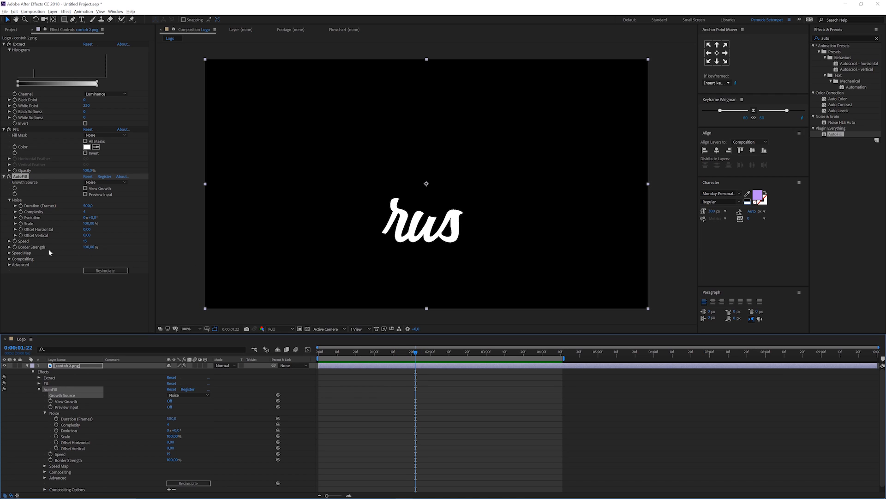
# Resimulate AutoFill with Border Strength at 60% and end the work area near 0:00:03:27
pyautogui.click(90, 247)
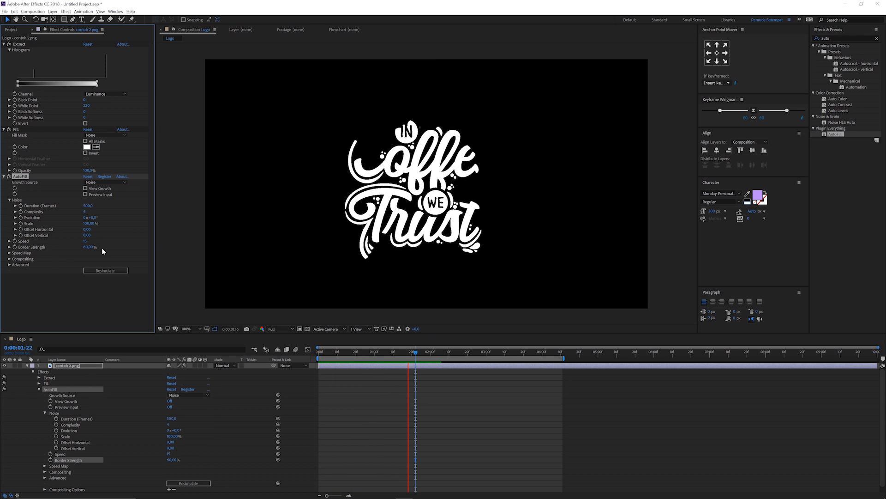
pyautogui.click(114, 271)
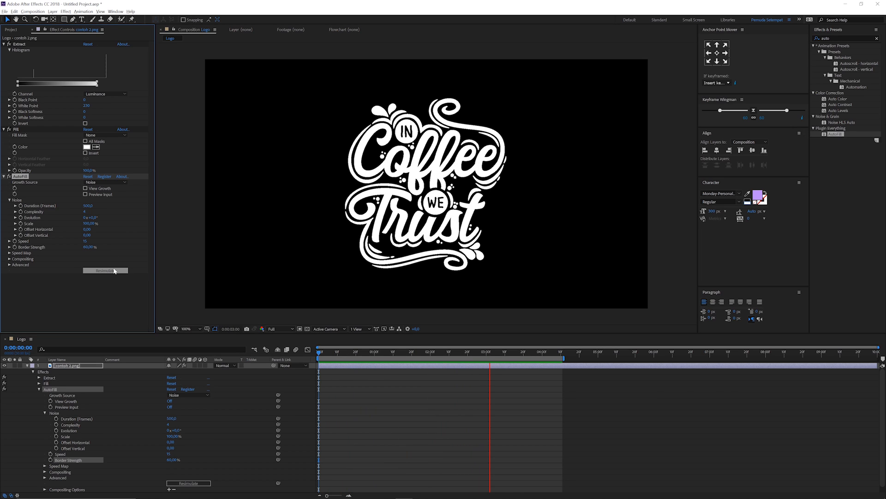
pyautogui.click(115, 271)
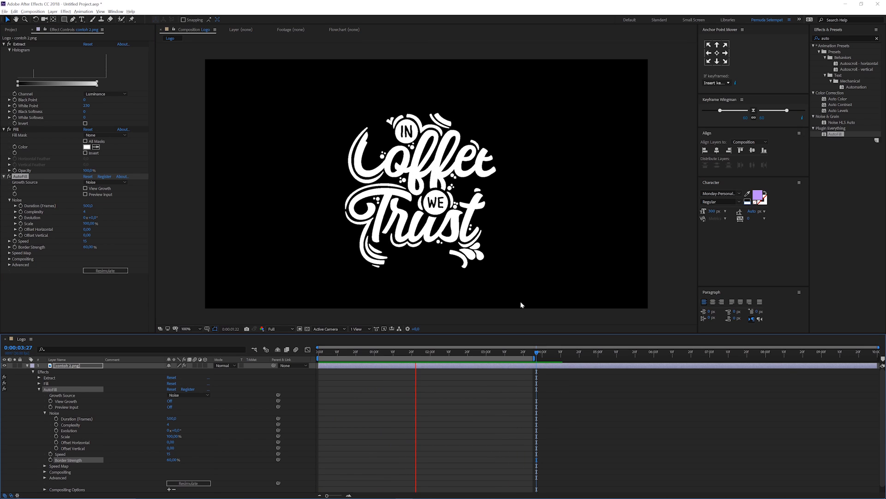
# Scrub between 0:00:02:23 and 0:00:01:08 to examine how the coffee lettering grows with the noise source
pyautogui.moveTo(450, 353); pyautogui.dragTo(470, 362)
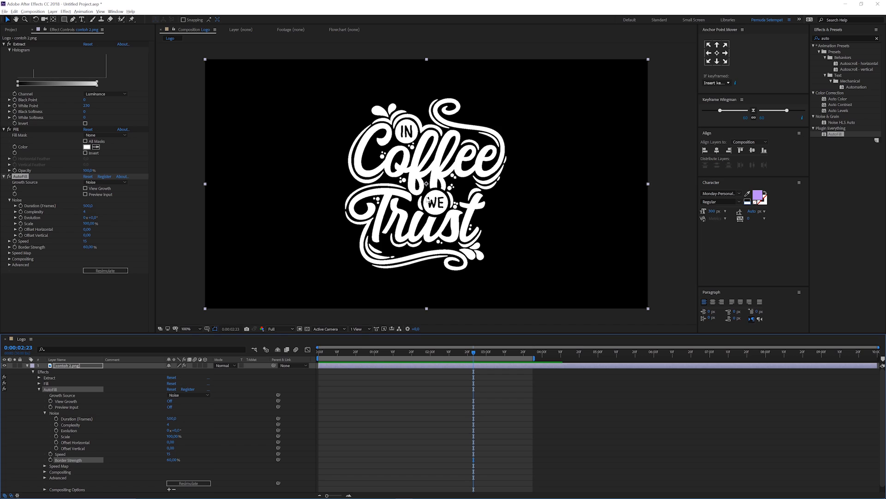
pyautogui.moveTo(453, 355); pyautogui.dragTo(400, 362)
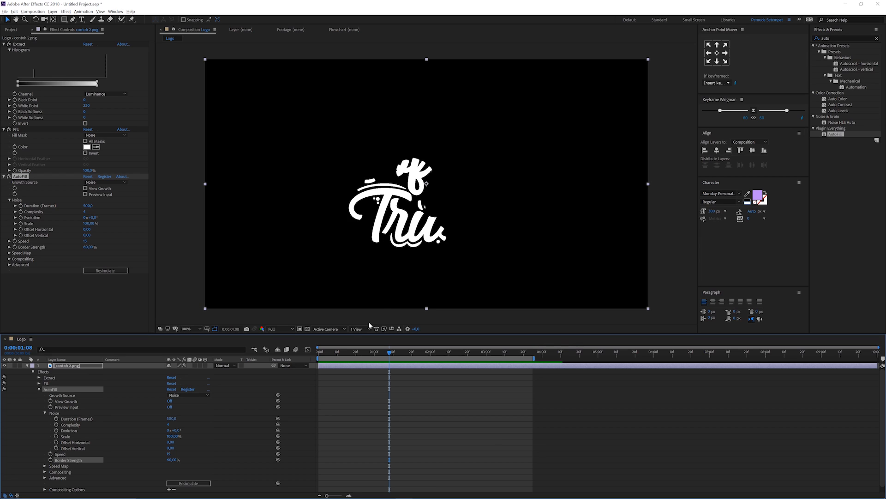
pyautogui.click(26, 243)
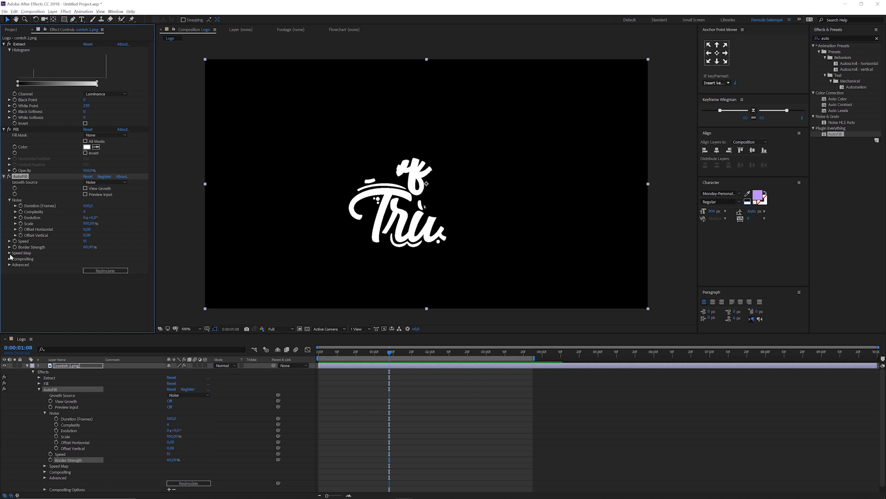
pyautogui.click(73, 374)
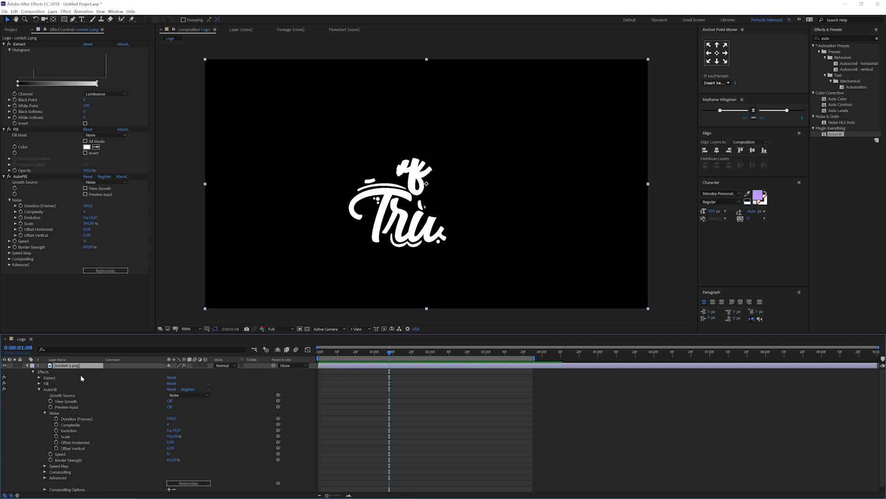
# Duplicate the contoh 2.png layer and remove the AutoFill effect from the copy
pyautogui.hotkey('ctrl', 'd')
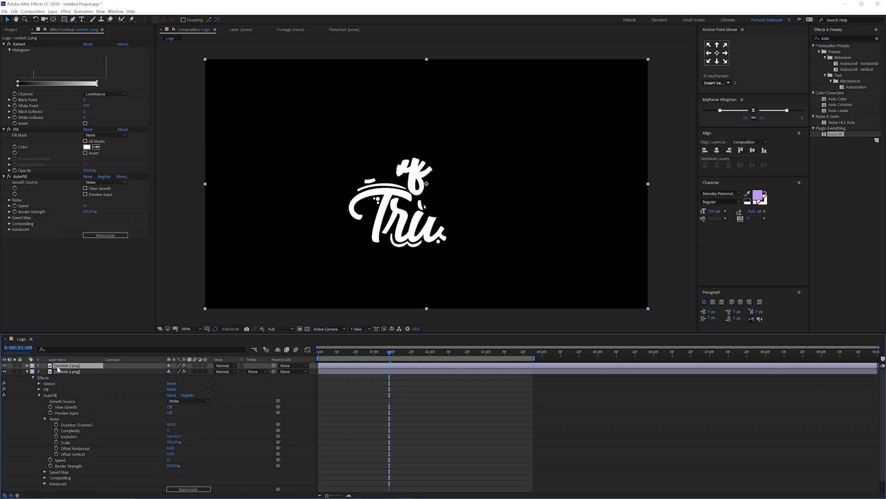
pyautogui.click(21, 178)
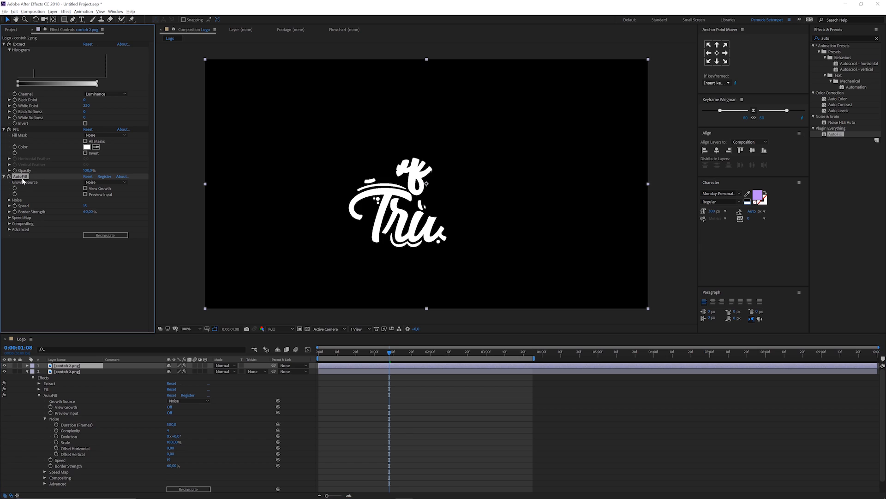
pyautogui.press('Delete')
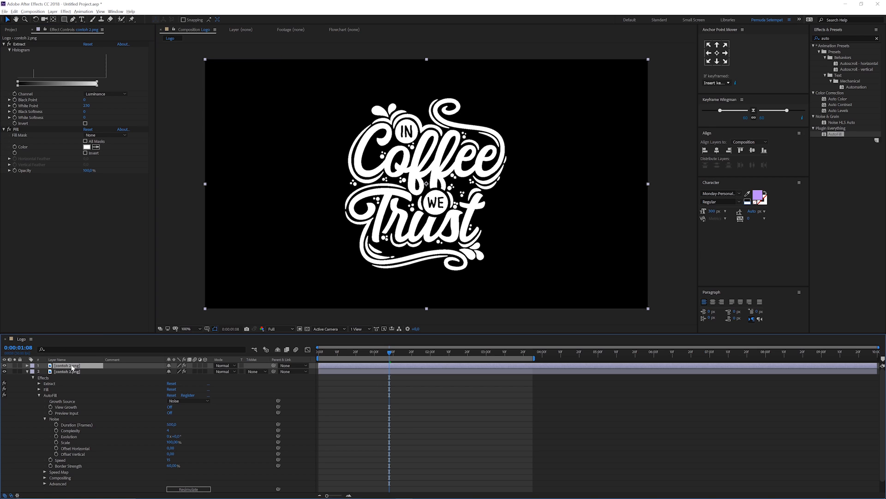
# Apply Gaussian Blur to the duplicated lettering layer with Blurriness at 24
pyautogui.click(845, 38)
pyautogui.write('gauss')
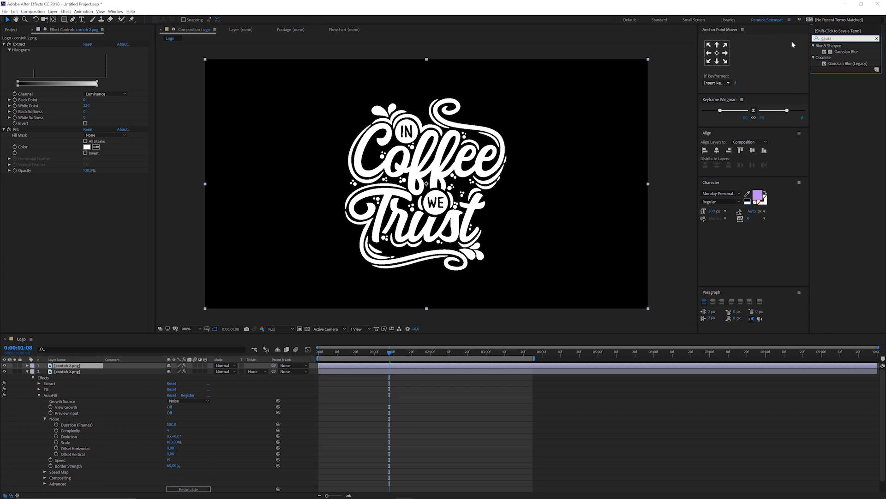
pyautogui.moveTo(846, 51); pyautogui.dragTo(94, 225)
pyautogui.moveTo(87, 183); pyautogui.dragTo(166, 182)
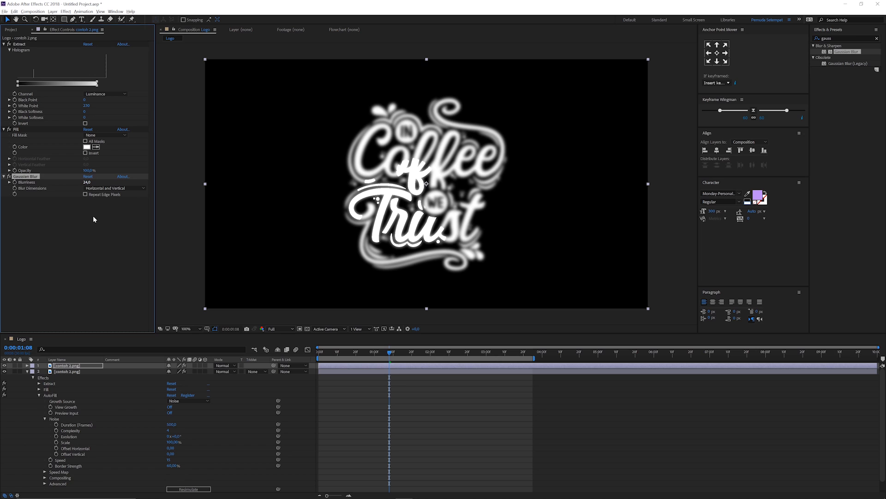
# Add Levels to the blurred copy, working on the Alpha channel with Alpha Input Black at about 109
pyautogui.click(834, 50)
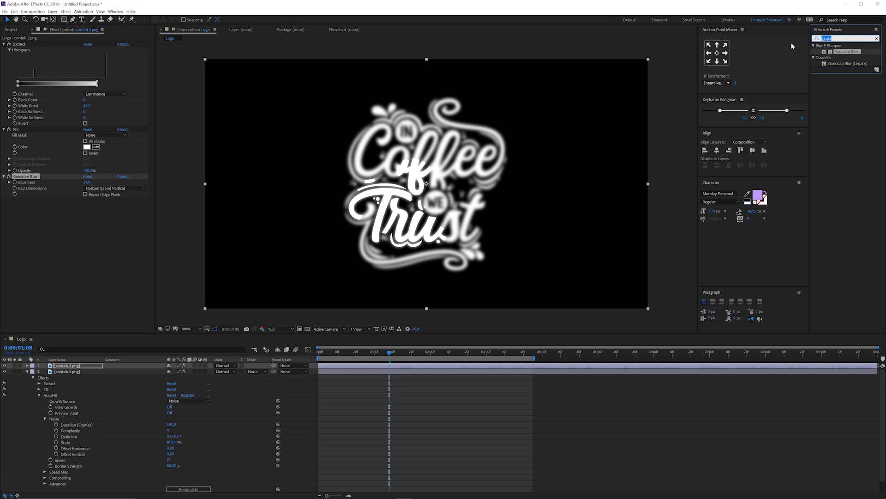
pyautogui.write('leve')
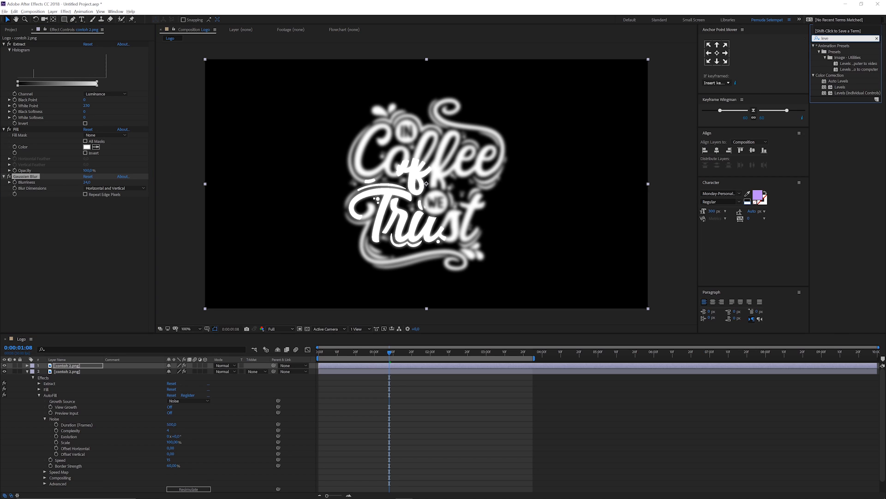
pyautogui.moveTo(834, 90); pyautogui.dragTo(92, 231)
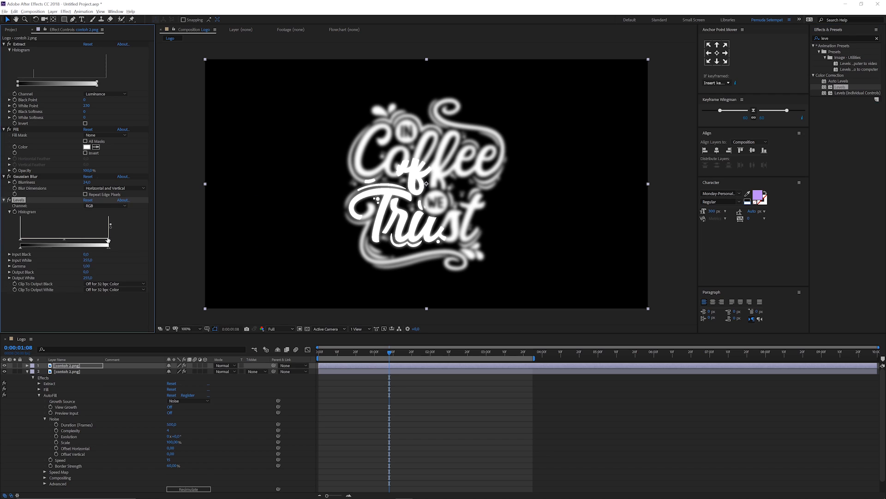
pyautogui.click(118, 206)
pyautogui.click(99, 240)
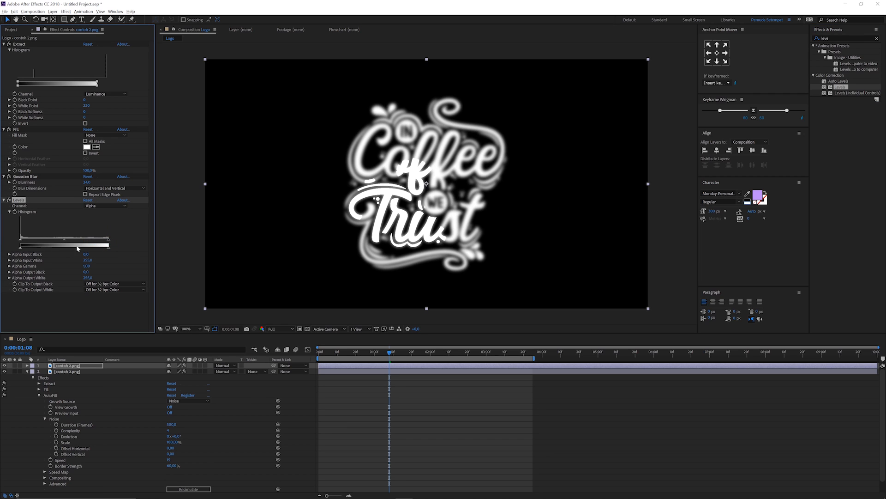
pyautogui.moveTo(20, 240); pyautogui.dragTo(57, 245)
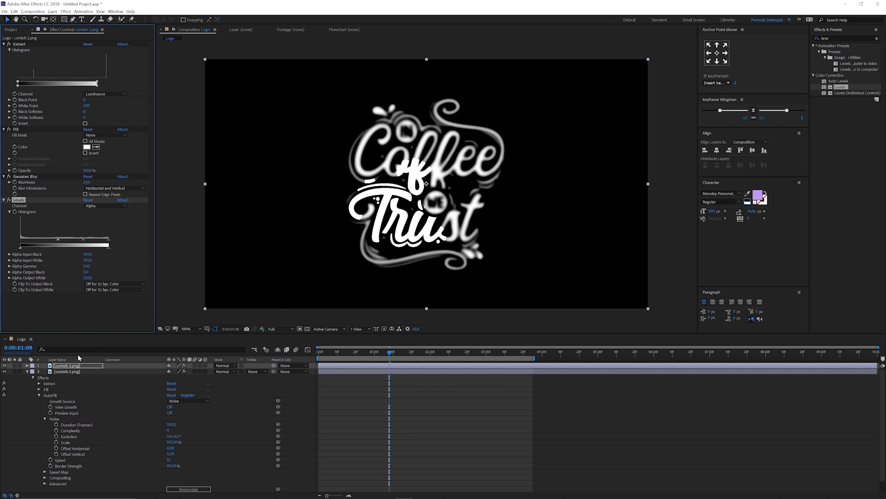
# Hide the blurred copy and assign it as the original layer's AutoFill Speed Map, sourced from Effects & Masks
pyautogui.click(5, 365)
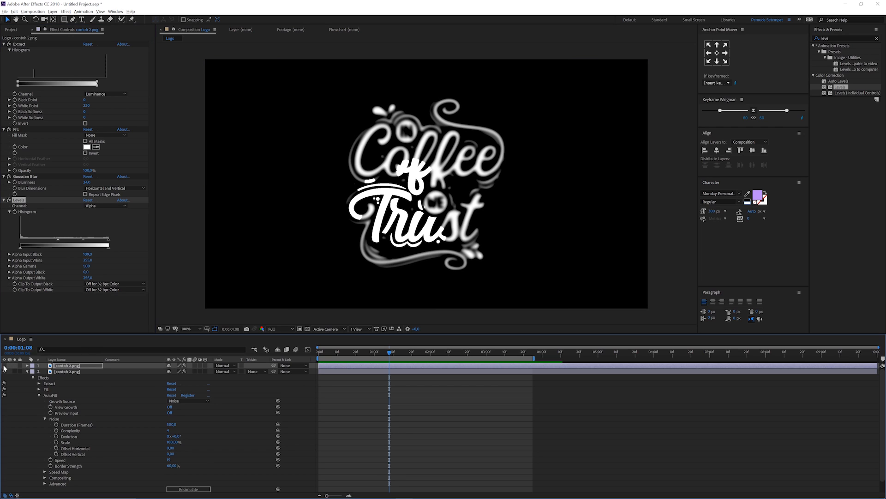
pyautogui.click(74, 371)
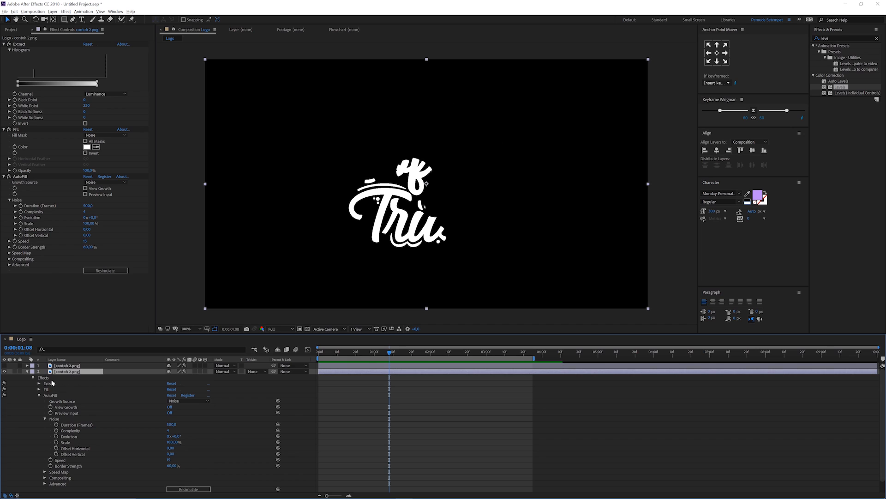
pyautogui.click(10, 253)
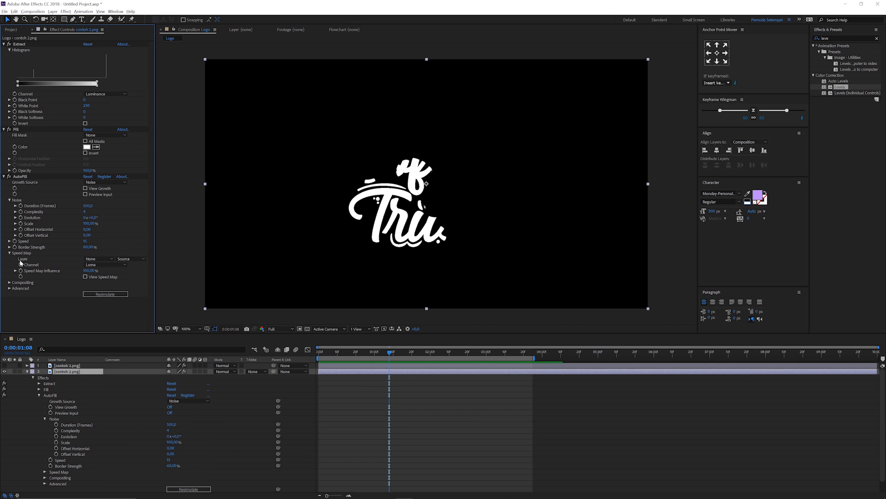
pyautogui.click(98, 259)
pyautogui.click(111, 275)
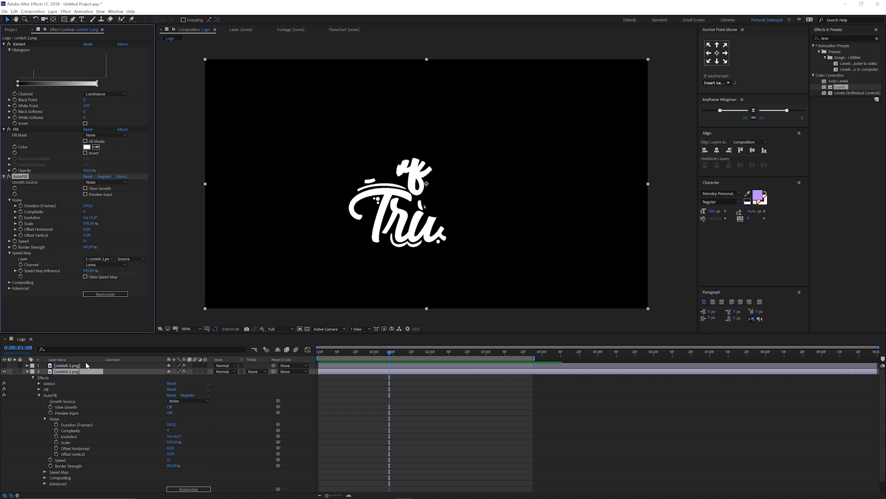
pyautogui.click(130, 259)
pyautogui.click(139, 281)
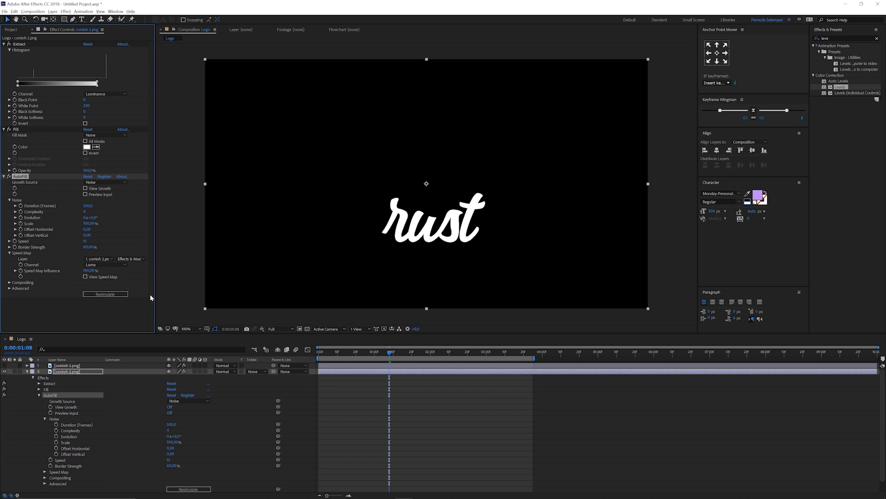
# Set AutoFill's Border Strength to about 13%, resimulate, and preview the speed-mapped reveal up to 0:00:01:06
pyautogui.press('space')
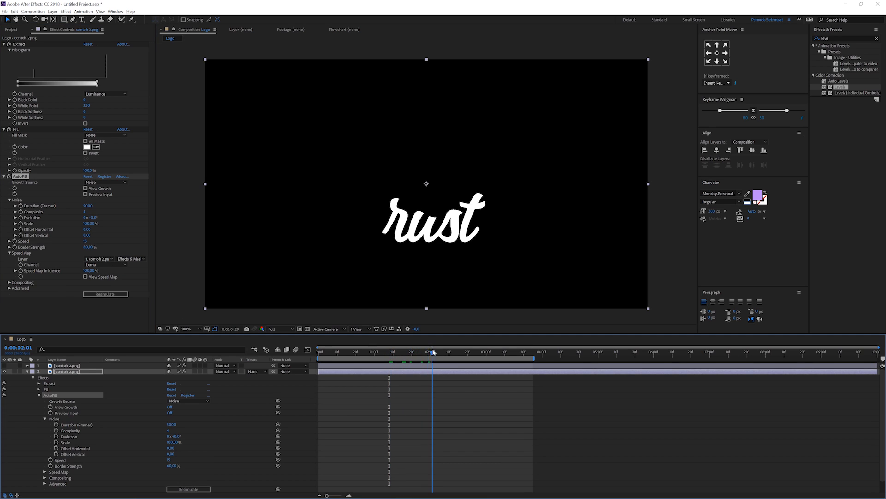
pyautogui.moveTo(399, 352); pyautogui.dragTo(430, 355)
pyautogui.click(88, 247)
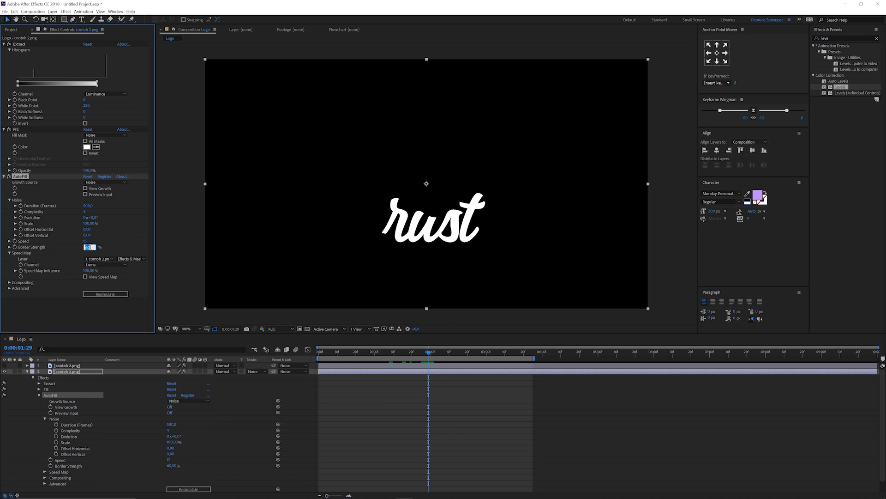
pyautogui.write('48')
pyautogui.press('Return')
pyautogui.moveTo(85, 250); pyautogui.dragTo(77, 251)
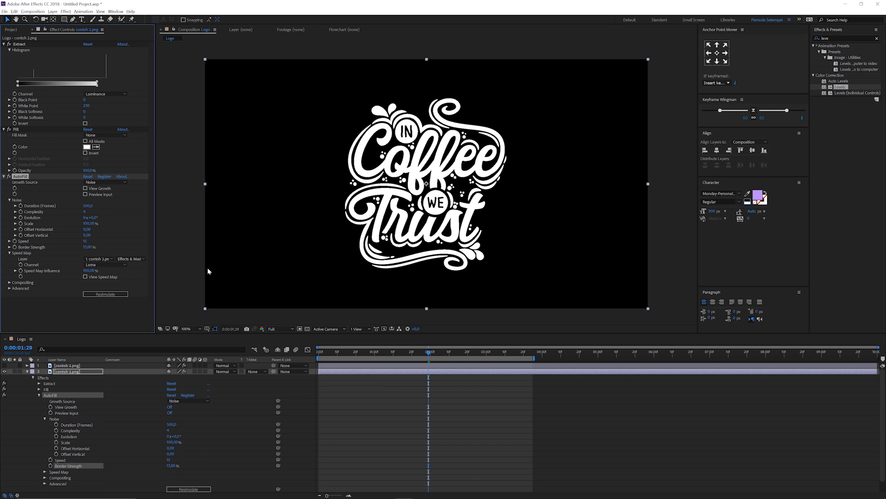
pyautogui.click(106, 294)
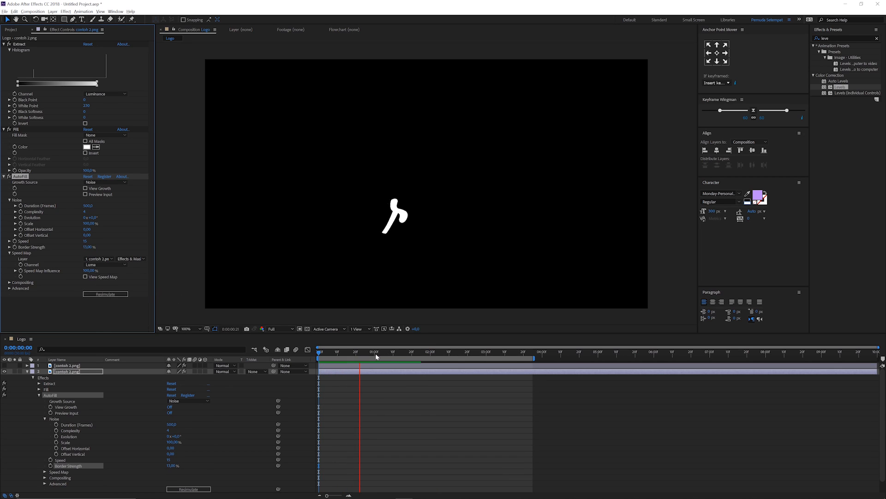
pyautogui.moveTo(374, 351)
pyautogui.mouseDown()
pyautogui.moveTo(400, 352)
pyautogui.moveTo(386, 353)
pyautogui.mouseUp()
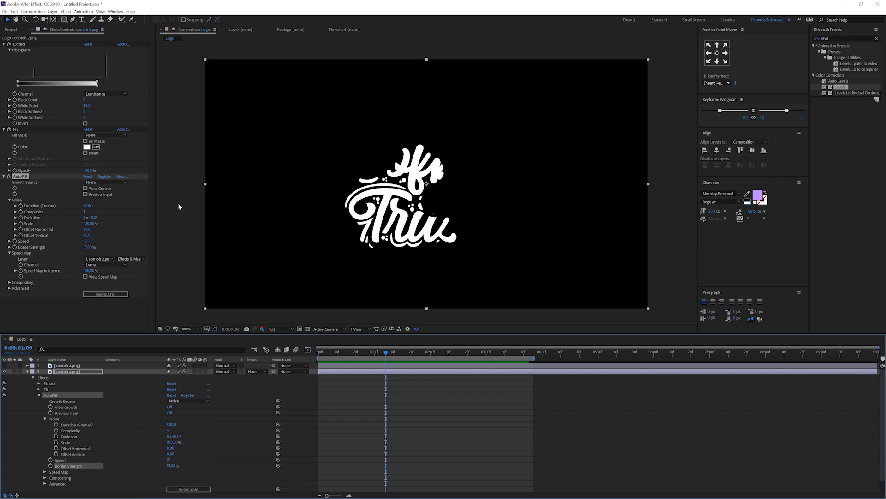
# Temporarily display AutoFill's speed map and examine the bright and dark areas of the lettering at 200%
pyautogui.click(86, 277)
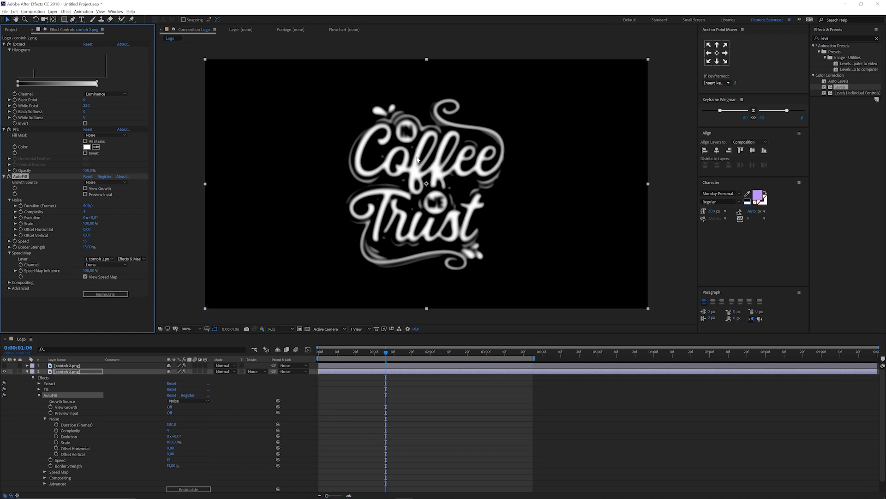
pyautogui.scroll(2, 420, 159)
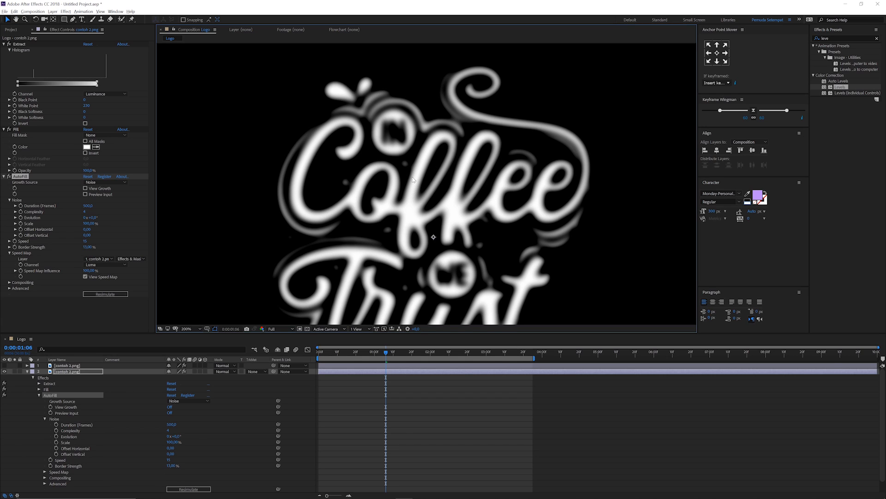
pyautogui.click(85, 277)
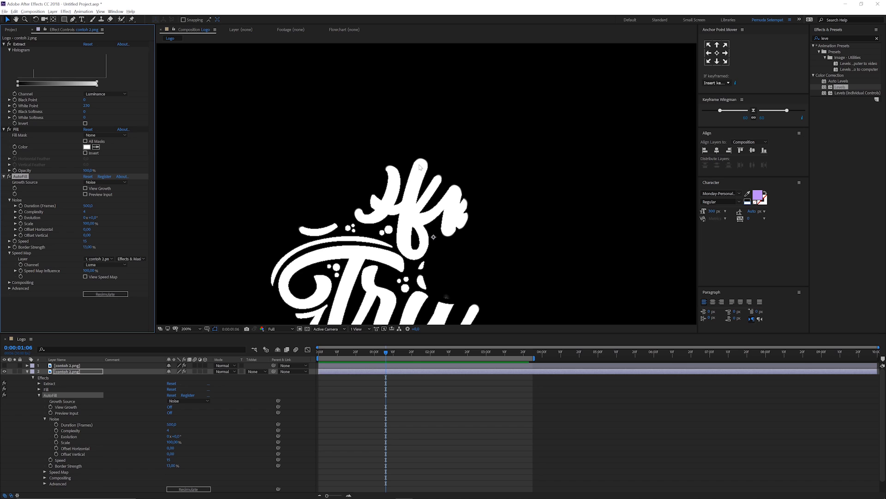
# Try a Speed Map Influence of 250% and preview how the reveal grows up to 0:00:01:06
pyautogui.moveTo(87, 271); pyautogui.dragTo(91, 271)
pyautogui.click(89, 270)
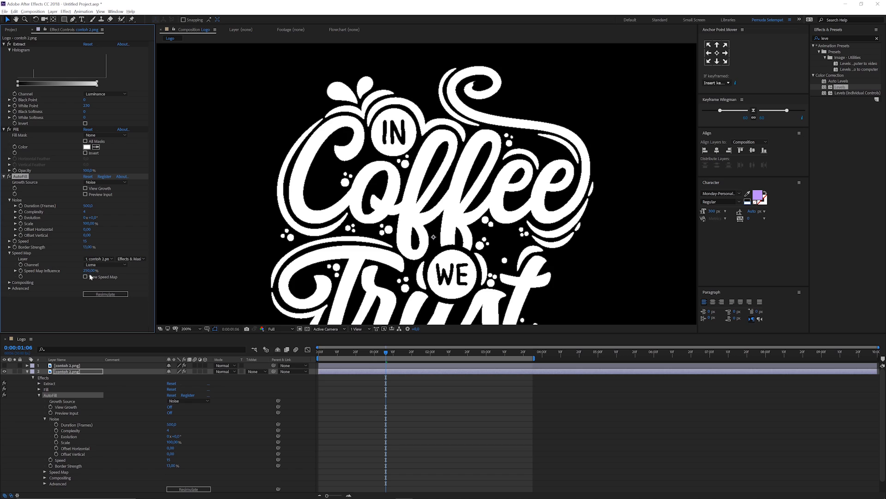
pyautogui.write('250')
pyautogui.press('Return')
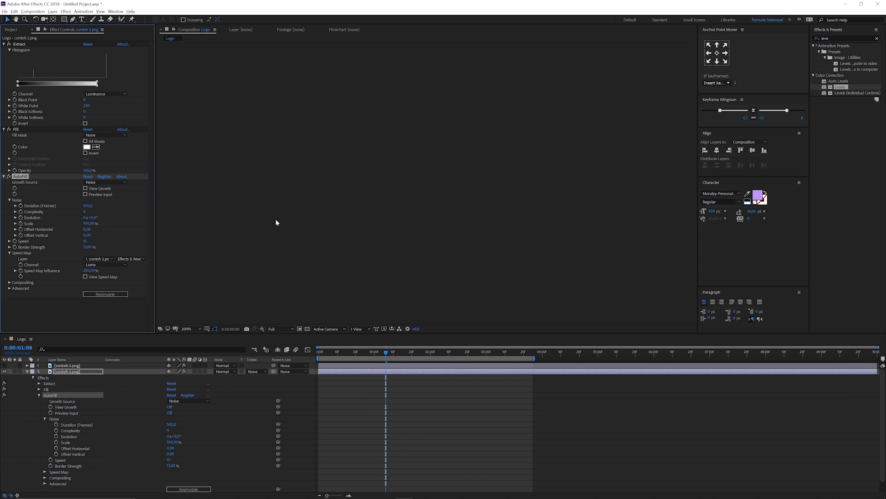
pyautogui.press('Home')
pyautogui.press('space')
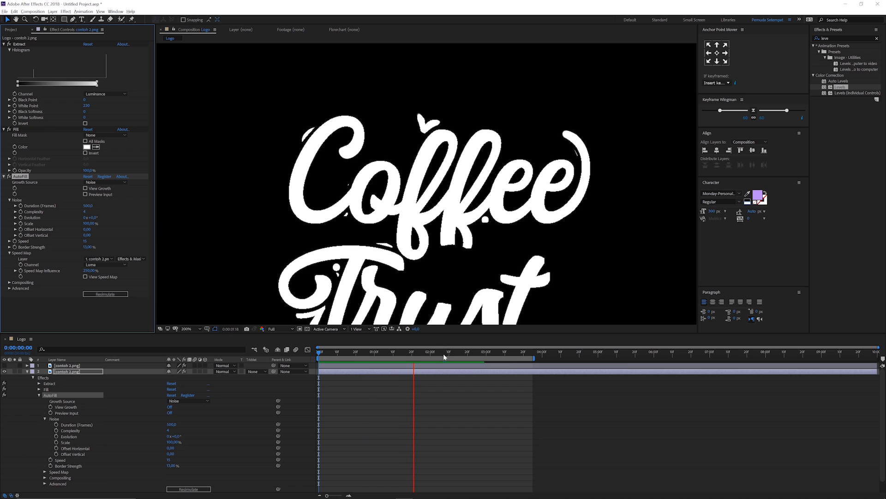
pyautogui.moveTo(406, 355); pyautogui.dragTo(386, 355)
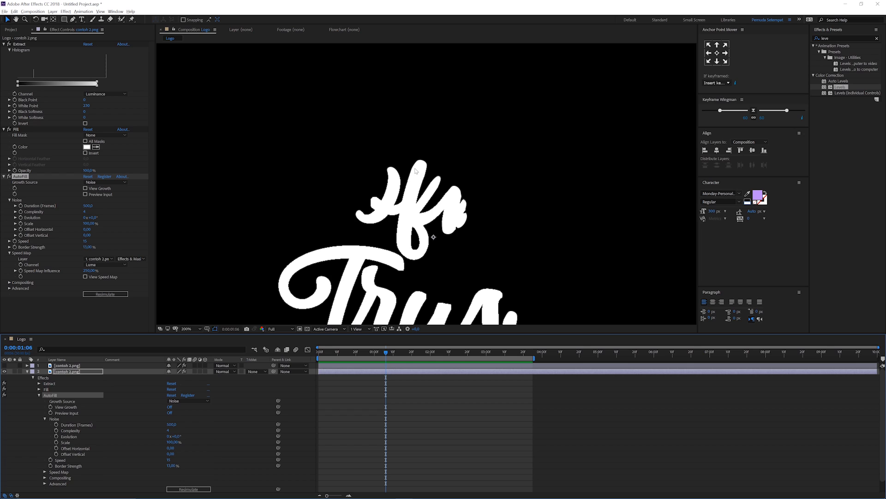
# Set Speed Map Influence to 100%, resimulate AutoFill, and preview the reveal up to 0:00:01:07
pyautogui.click(90, 271)
pyautogui.write('100')
pyautogui.press('Return')
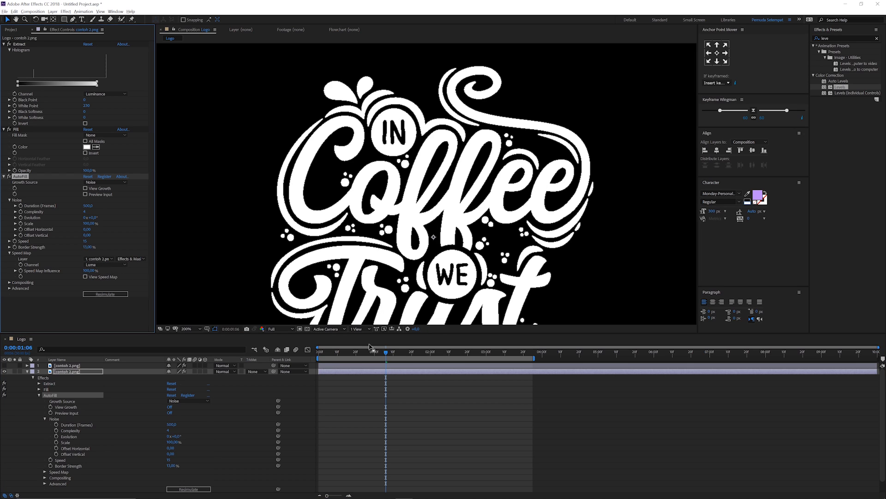
pyautogui.click(372, 353)
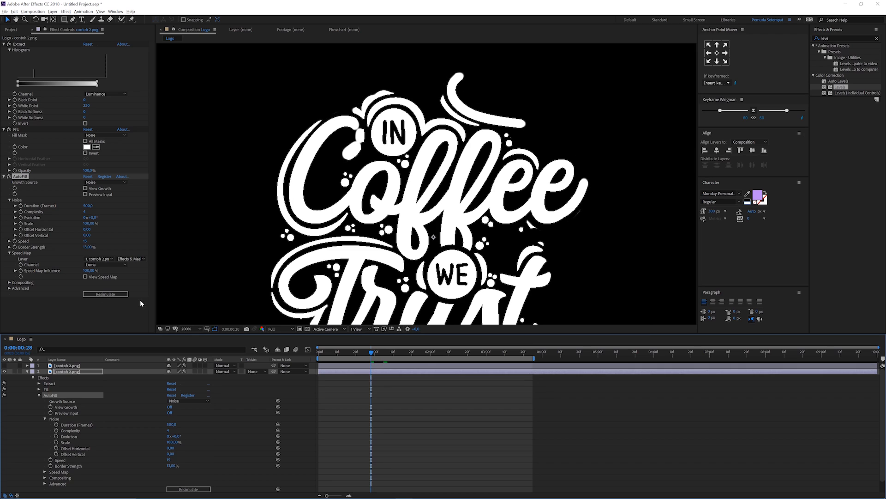
pyautogui.click(408, 352)
pyautogui.click(102, 295)
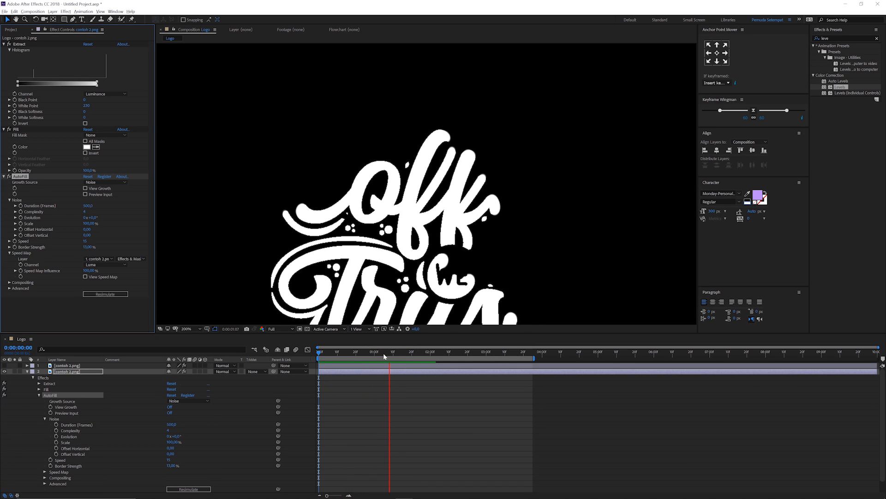
pyautogui.moveTo(384, 354); pyautogui.dragTo(388, 354)
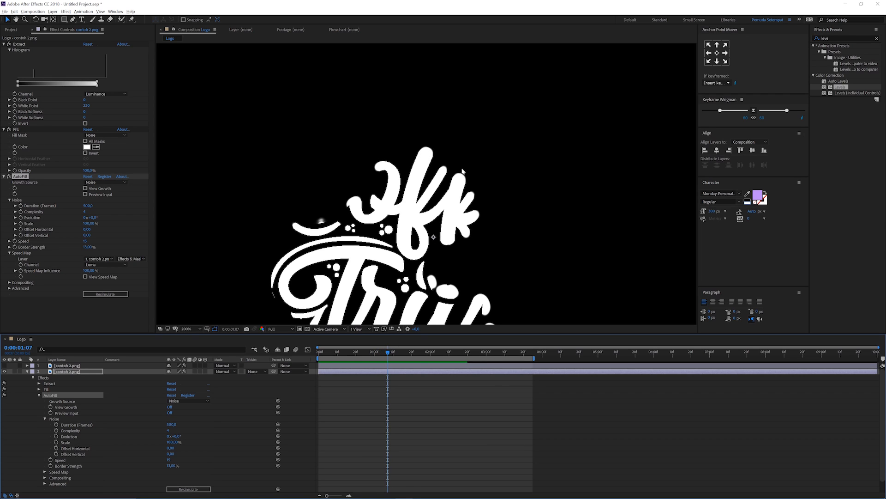
# Replace both contoh 2.png layers in the Logo composition with the skull image contoh 1.png
pyautogui.hotkey('shift', '/')
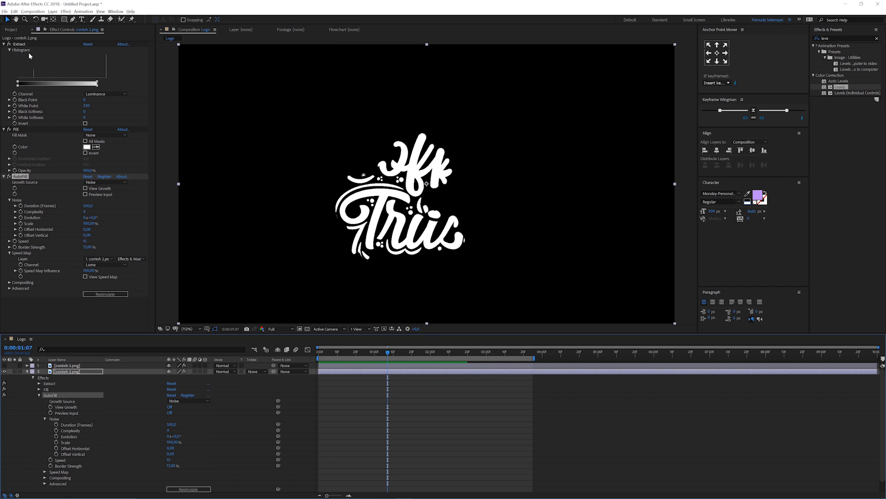
pyautogui.click(11, 29)
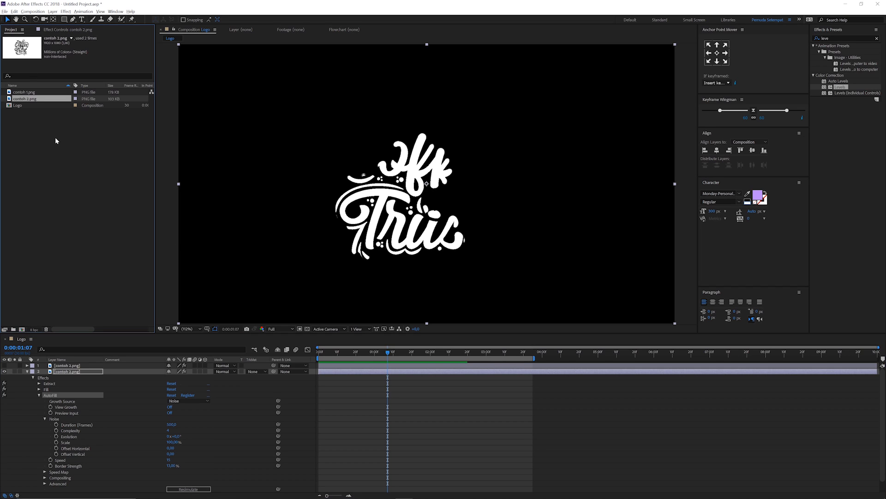
pyautogui.keyDown('ctrl'); pyautogui.click(73, 366); pyautogui.keyUp('ctrl')
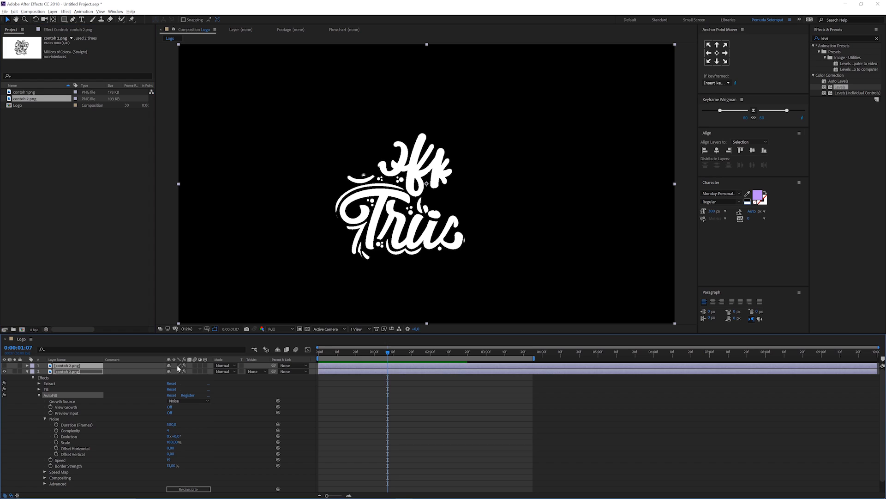
pyautogui.press('Delete')
pyautogui.click(63, 186)
pyautogui.click(26, 92)
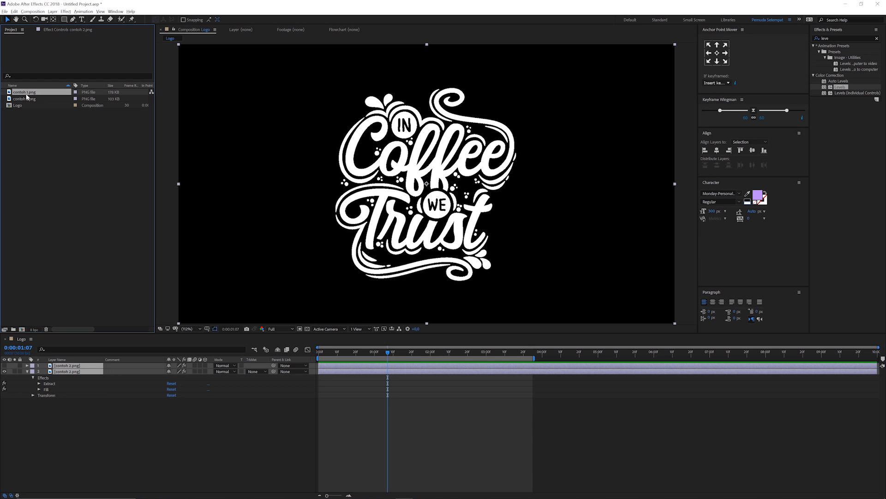
pyautogui.moveTo(26, 95); pyautogui.dragTo(72, 372)
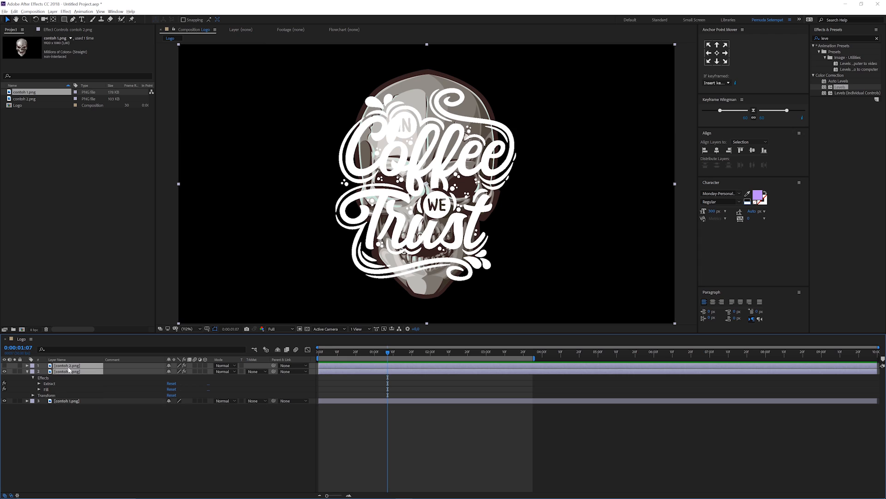
pyautogui.click(70, 365)
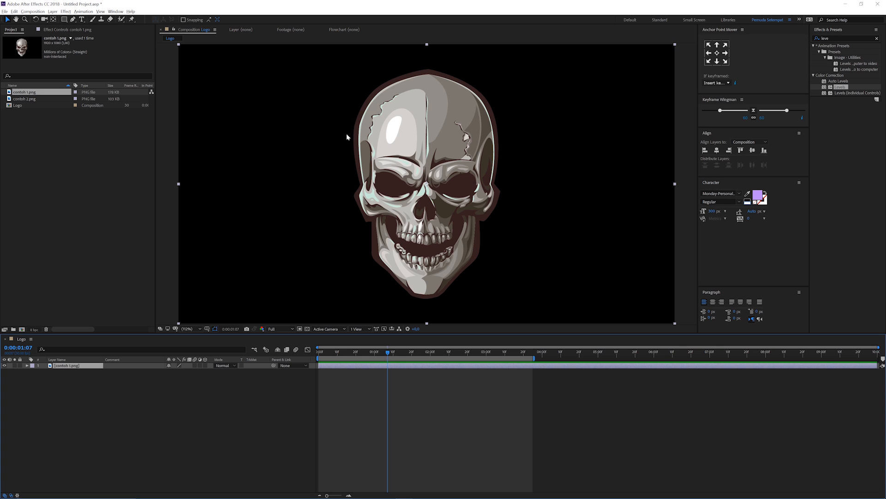
# Create a new composition named Main with the existing settings and place the Logo composition in it
pyautogui.click(90, 260)
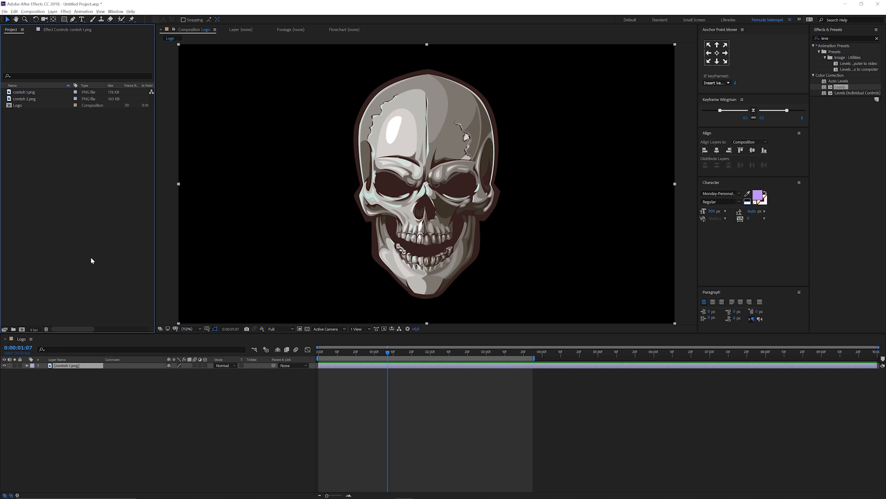
pyautogui.hotkey('ctrl', 'k')
pyautogui.write('Main')
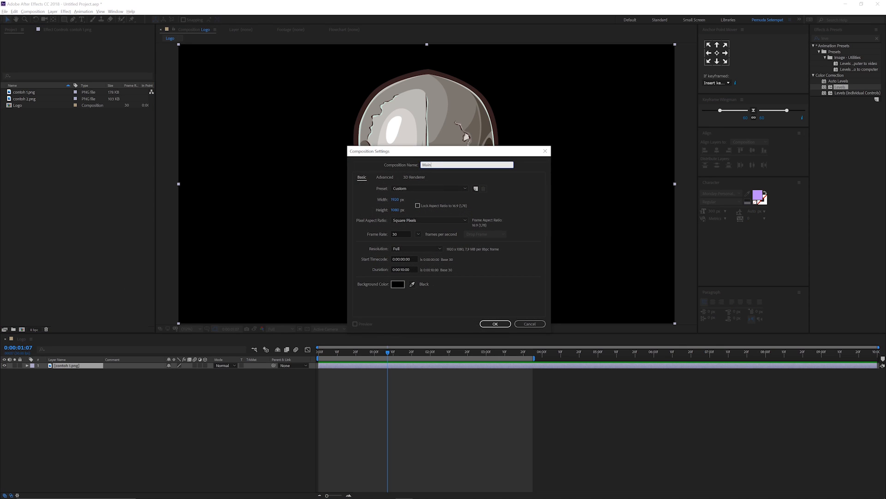
pyautogui.press('Return')
pyautogui.click(18, 106)
pyautogui.moveTo(18, 107); pyautogui.dragTo(117, 402)
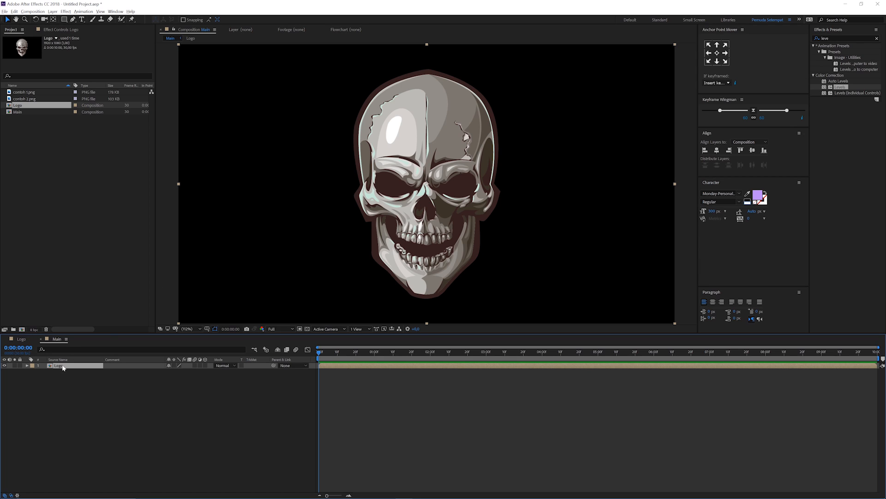
# Duplicate the Logo layer, pre-compose the copy as "speed map" with all attributes moved, and open that composition
pyautogui.hotkey('ctrl', 'd')
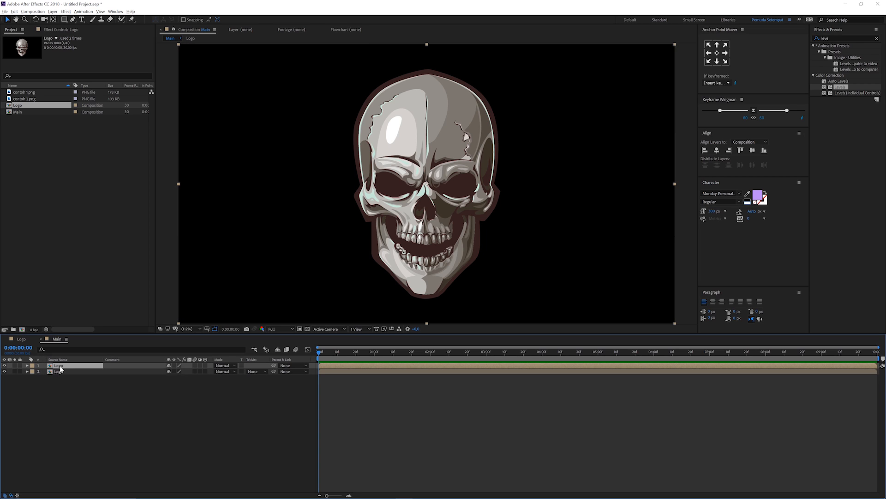
pyautogui.hotkey('ctrl', 'shift', 'c')
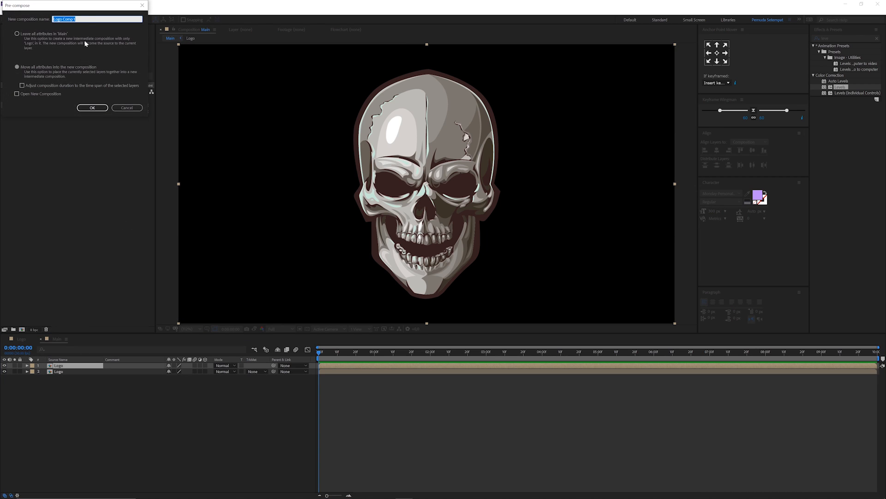
pyautogui.write('speed map')
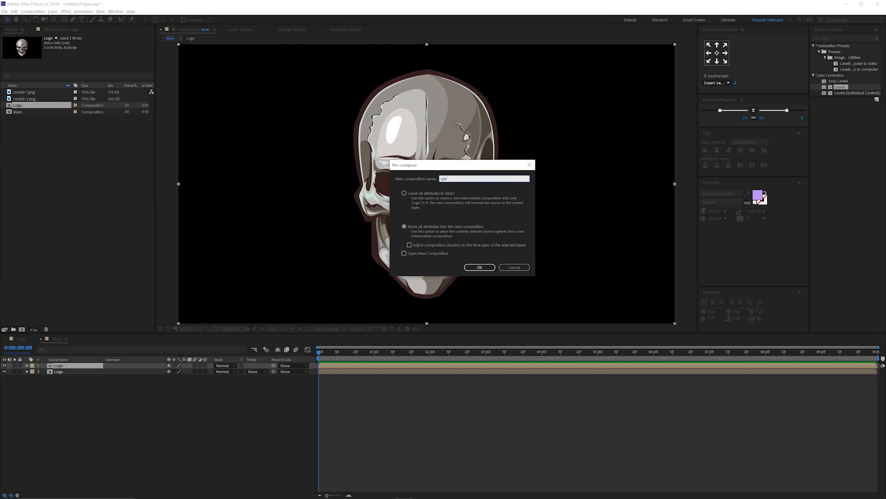
pyautogui.click(480, 267)
pyautogui.doubleClick(66, 366)
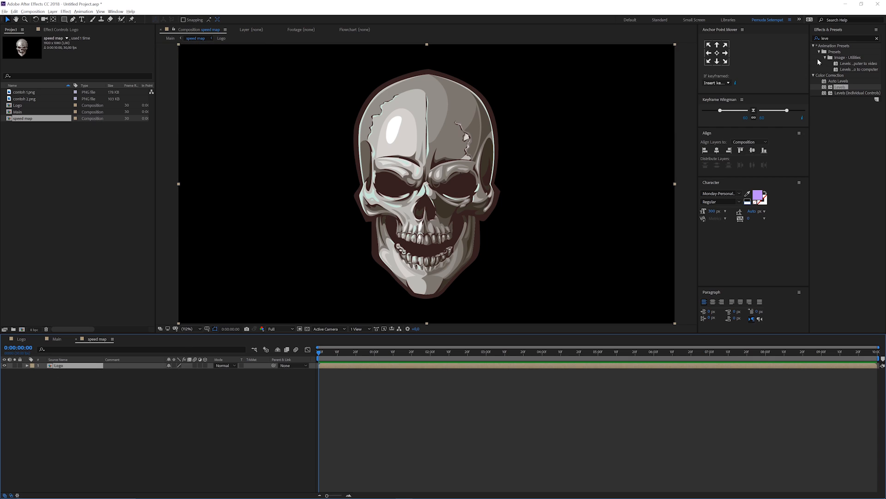
# Apply the Fill effect to the Logo layer in the speed map composition and colour it white
pyautogui.click(838, 39)
pyautogui.write('fill')
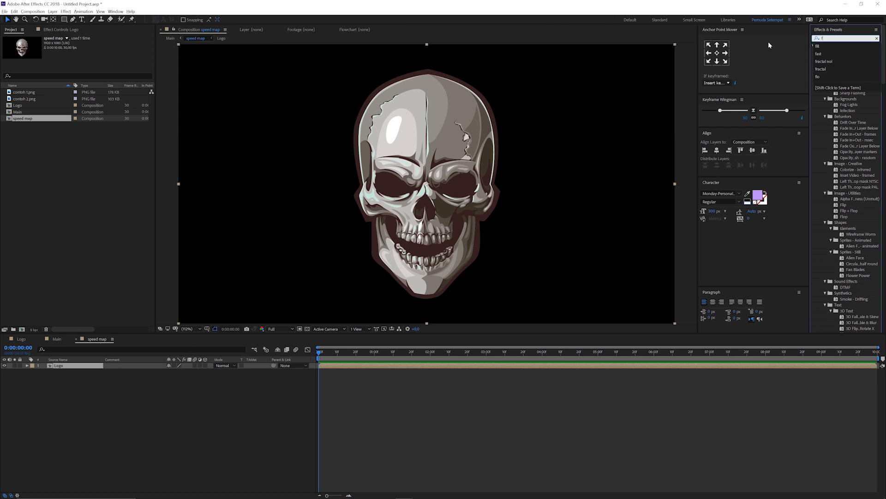
pyautogui.moveTo(833, 86); pyautogui.dragTo(549, 180)
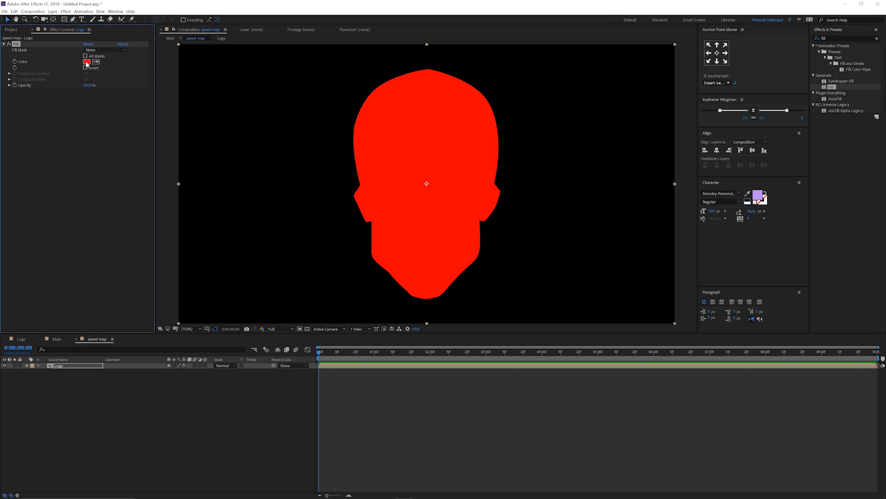
pyautogui.click(86, 62)
pyautogui.click(106, 64)
pyautogui.click(255, 65)
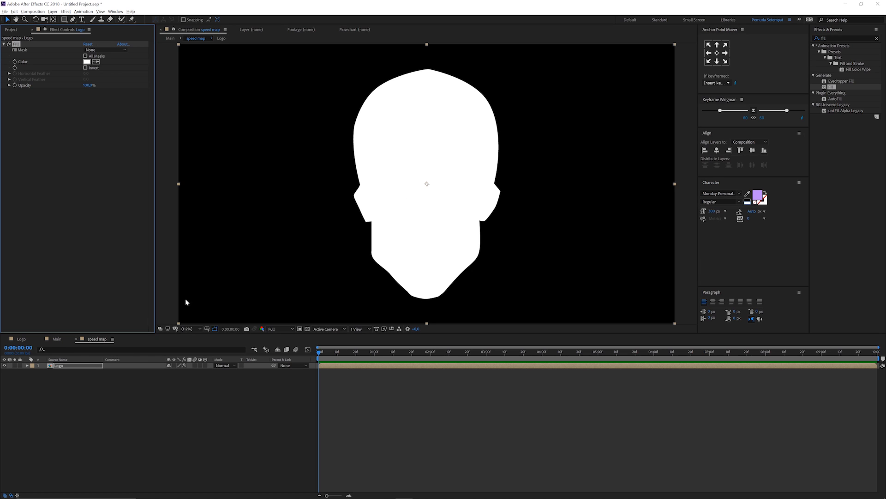
# Add an Inner Glow layer style to the Logo layer and expand its properties
pyautogui.rightClick(59, 367)
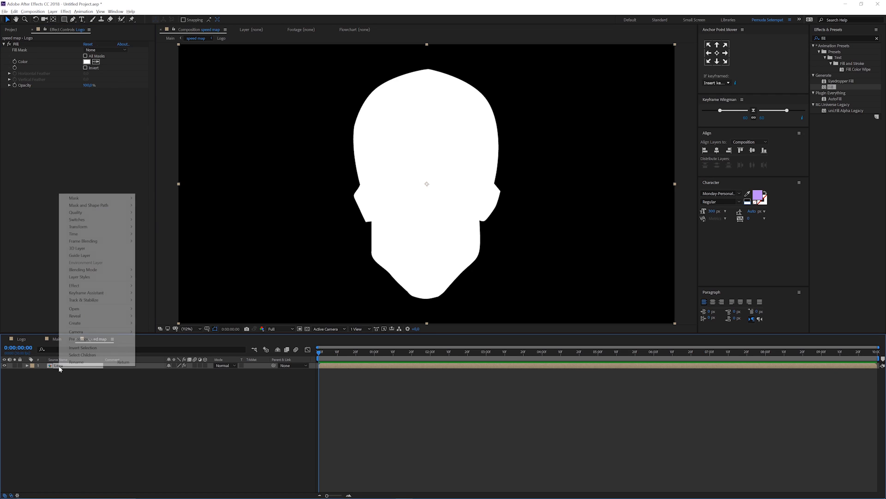
pyautogui.moveTo(93, 279)
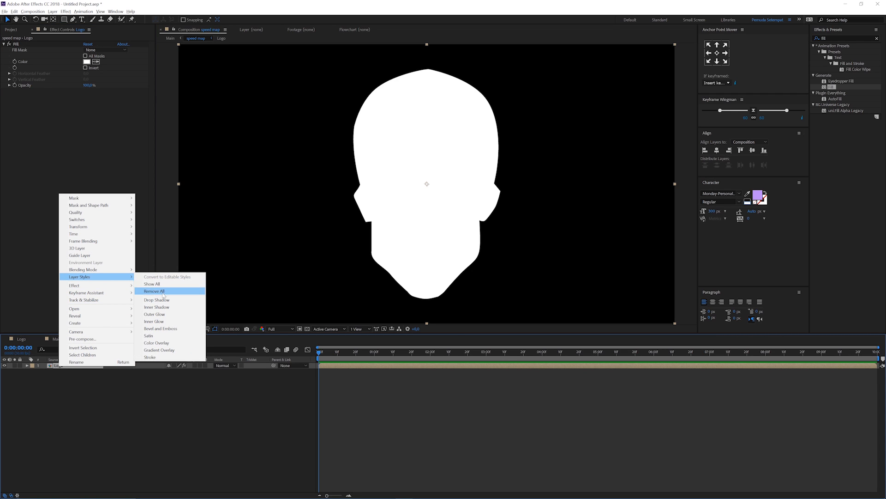
pyautogui.click(160, 322)
pyautogui.click(39, 395)
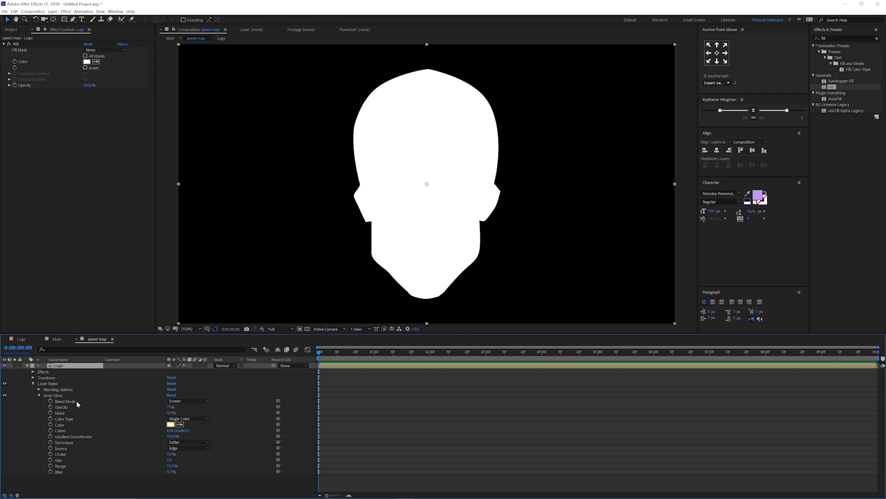
# Set the Inner Glow's blend mode to Normal, opacity to 100%, colour type to Gradient and technique to Precise
pyautogui.click(58, 401)
pyautogui.click(187, 401)
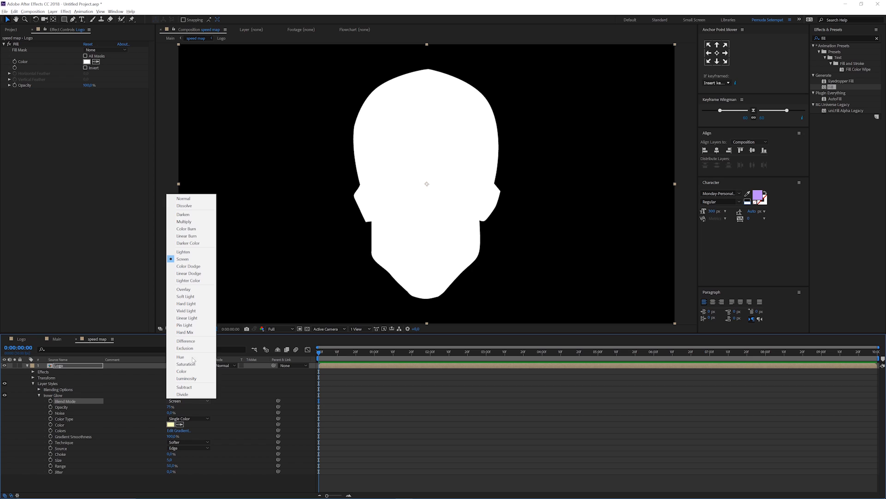
pyautogui.click(183, 198)
pyautogui.click(179, 419)
pyautogui.click(187, 431)
pyautogui.moveTo(169, 407); pyautogui.dragTo(281, 411)
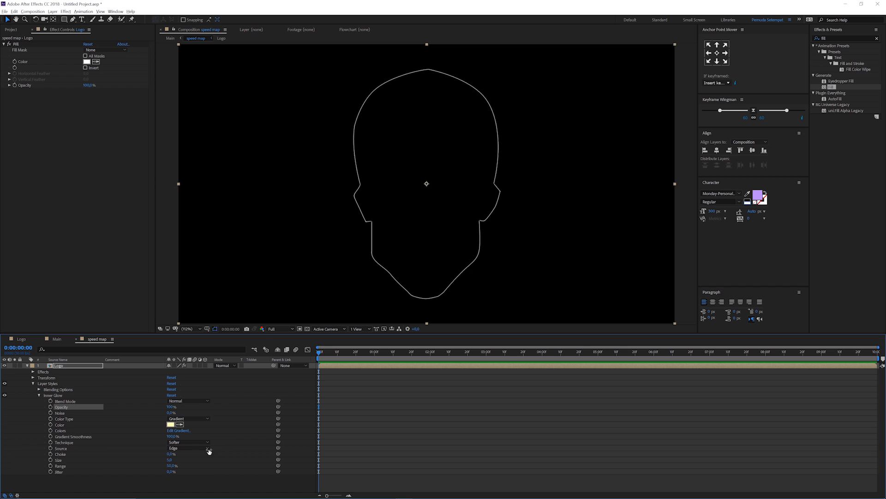
pyautogui.click(194, 449)
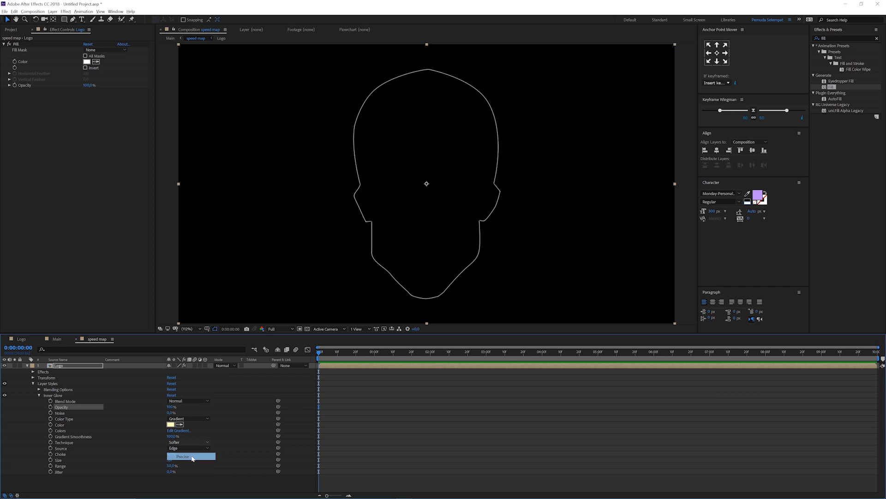
pyautogui.click(192, 457)
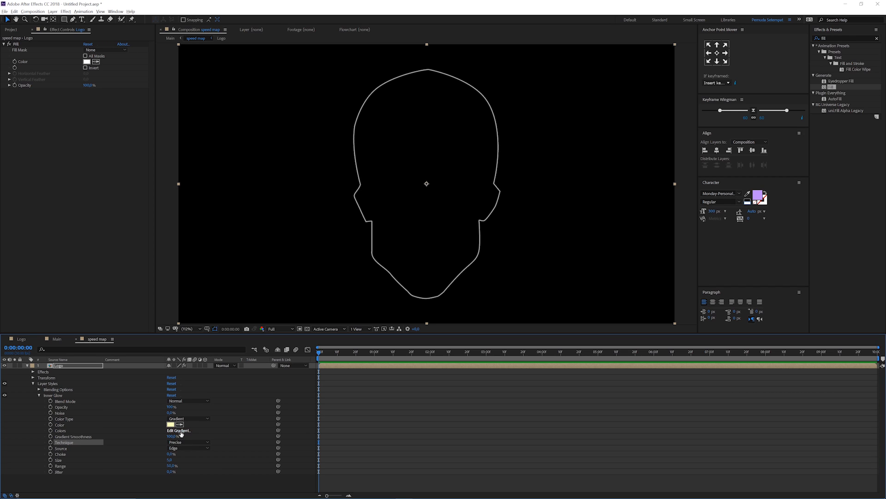
# In the Inner Glow's gradient, move the black stop to 10% and add a white stop at 20%
pyautogui.click(181, 430)
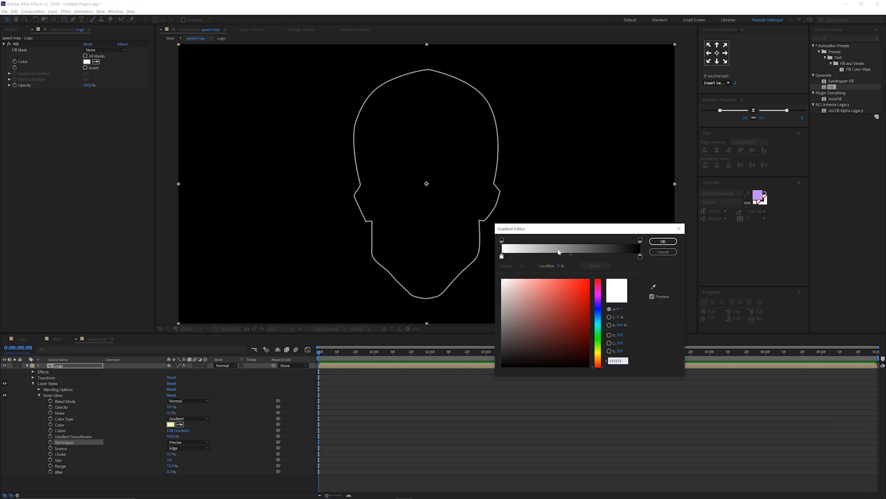
pyautogui.moveTo(553, 227); pyautogui.dragTo(555, 170)
pyautogui.moveTo(642, 198); pyautogui.dragTo(547, 206)
pyautogui.click(562, 208)
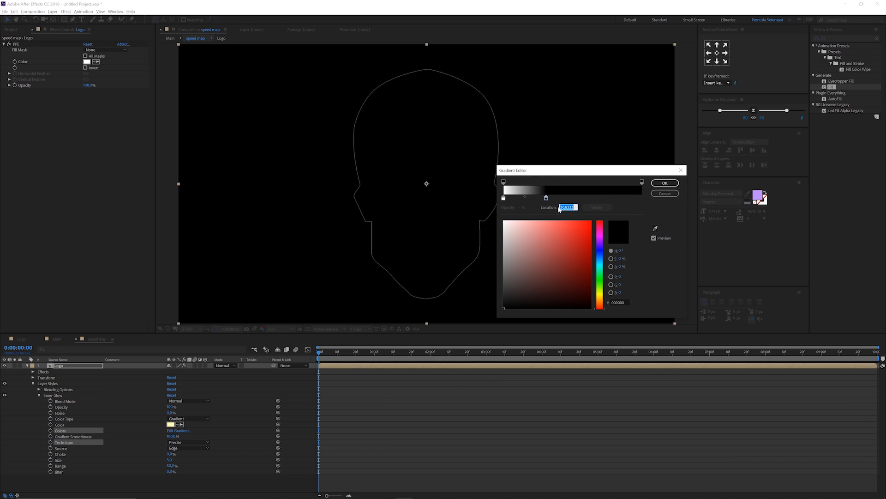
pyautogui.write('10')
pyautogui.moveTo(511, 199); pyautogui.dragTo(528, 199)
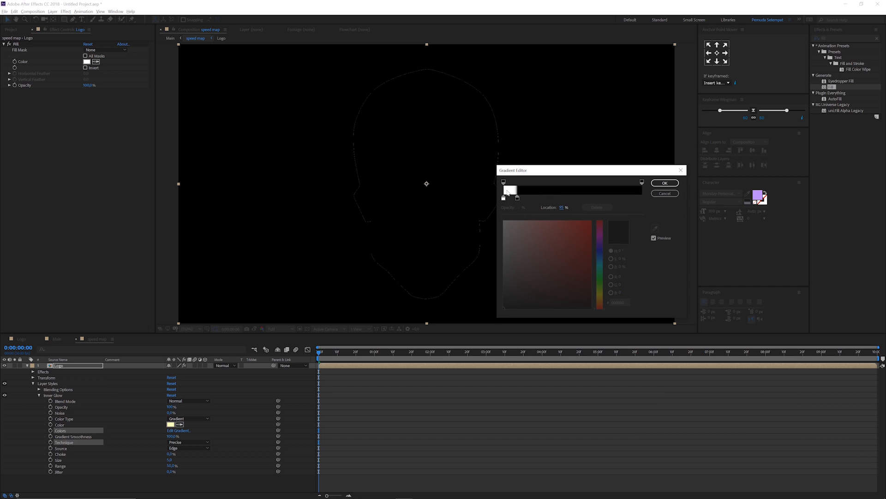
pyautogui.click(534, 198)
pyautogui.click(563, 207)
pyautogui.write('20')
pyautogui.moveTo(533, 238)
pyautogui.mouseDown()
pyautogui.moveTo(479, 201)
pyautogui.moveTo(541, 198)
pyautogui.mouseUp()
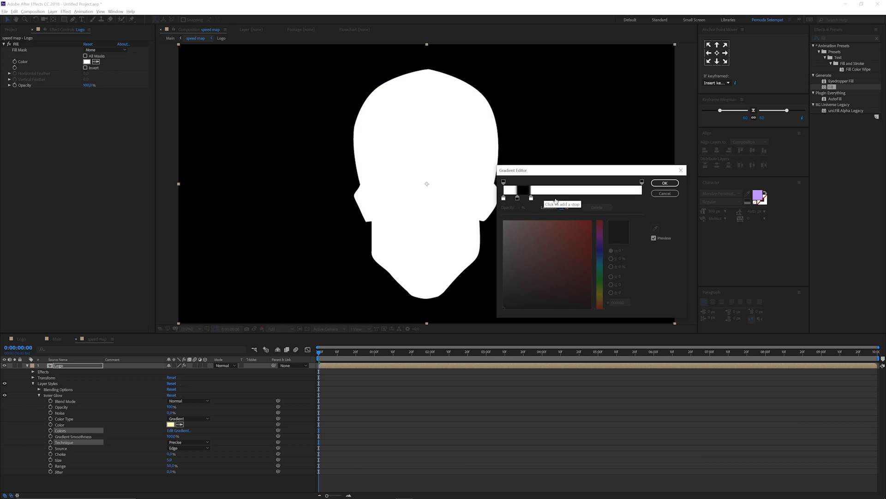
# Add a black gradient stop at 30% and a white one at 40%
pyautogui.click(545, 199)
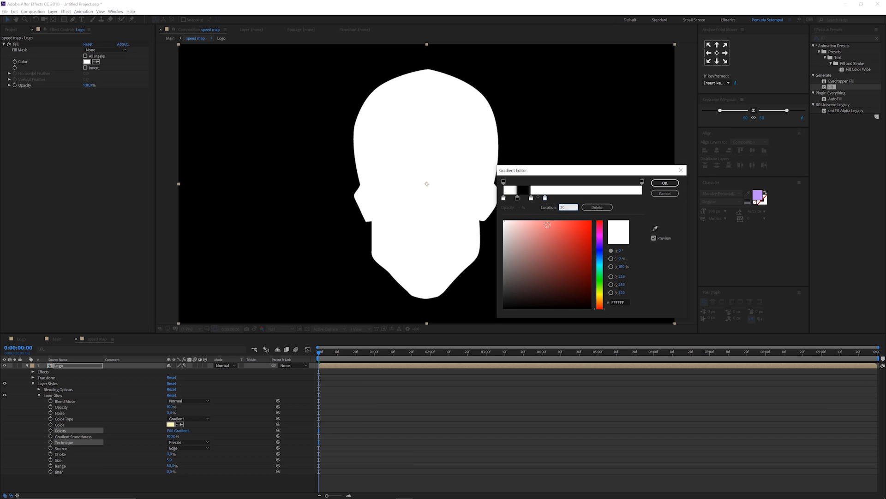
pyautogui.click(527, 303)
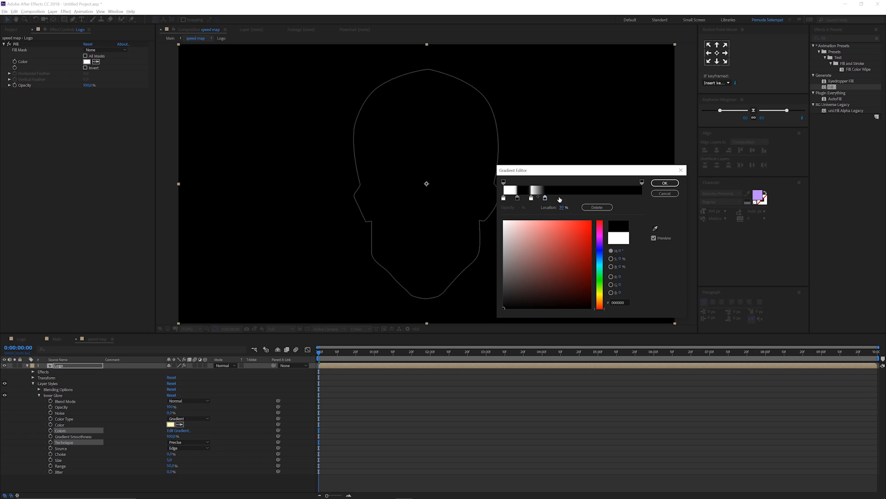
pyautogui.click(560, 198)
pyautogui.click(562, 207)
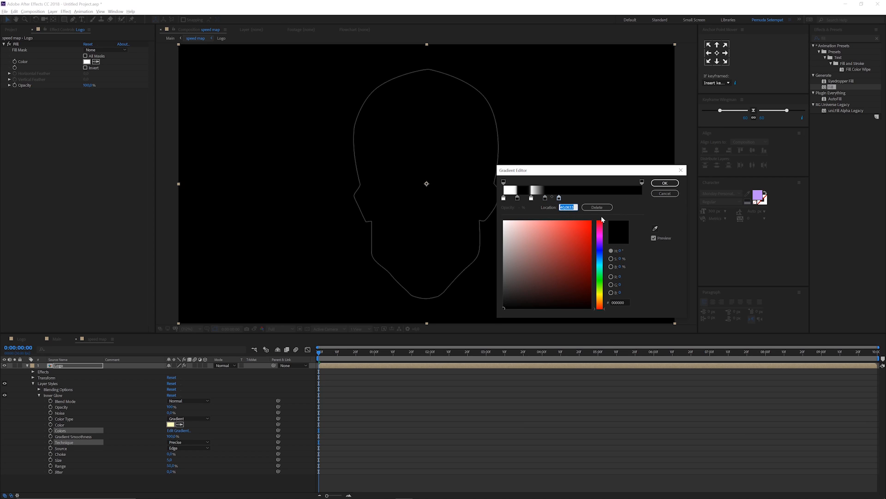
pyautogui.write('40')
pyautogui.click(504, 222)
# Complete the gradient with alternating black and white stops from about 50% to 90%, and enlarge the Inner Glow until its bands fill the skull
pyautogui.click(573, 198)
pyautogui.click(505, 308)
pyautogui.click(608, 198)
pyautogui.click(587, 198)
pyautogui.click(511, 229)
pyautogui.click(621, 199)
pyautogui.moveTo(621, 198); pyautogui.dragTo(600, 198)
pyautogui.click(626, 198)
pyautogui.click(504, 308)
pyautogui.moveTo(625, 199); pyautogui.dragTo(628, 198)
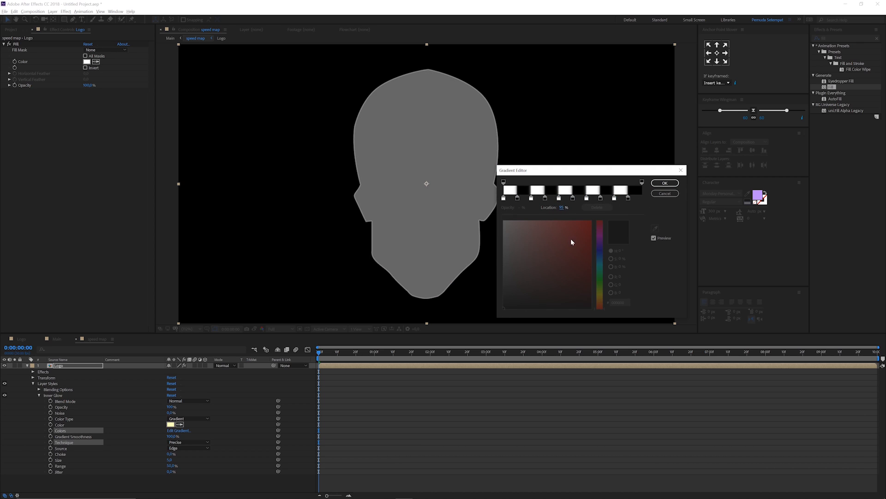
pyautogui.click(665, 187)
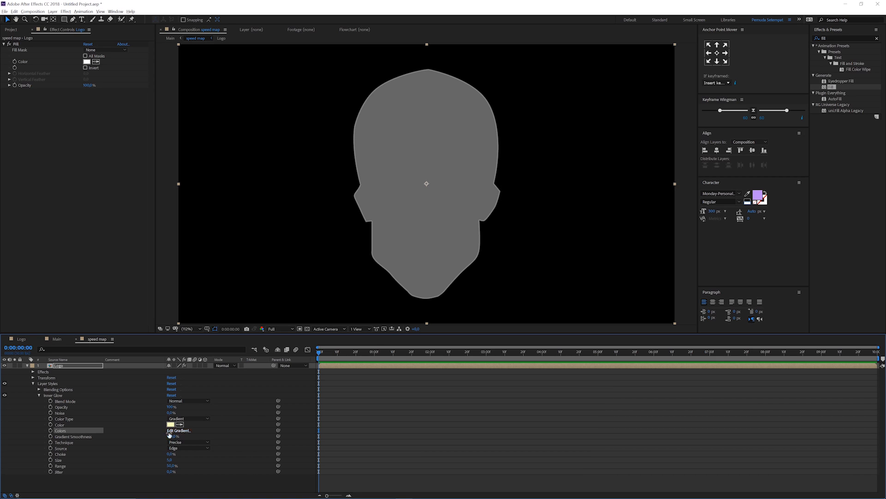
pyautogui.click(59, 461)
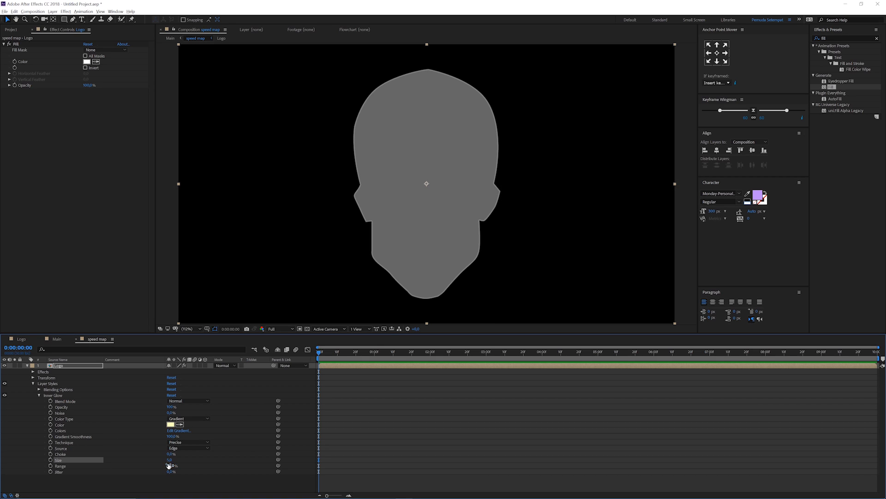
pyautogui.moveTo(169, 460); pyautogui.dragTo(267, 455)
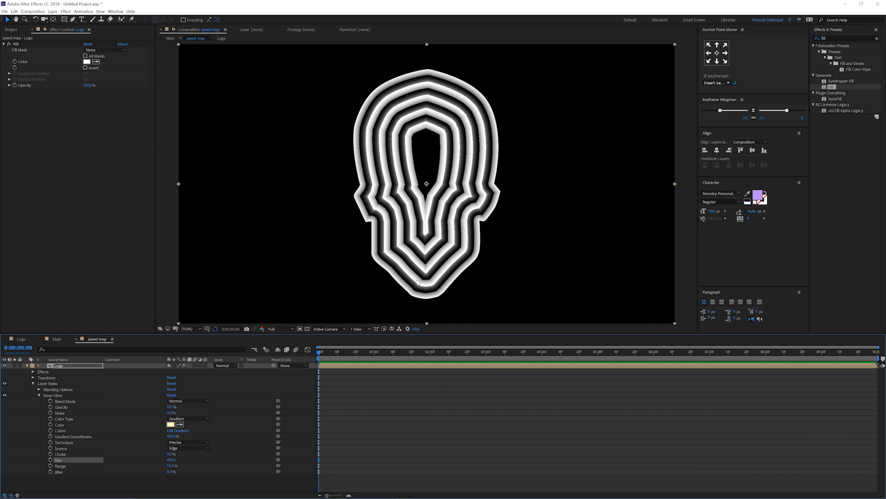
# Apply the Turbulent Displace effect to the banded Logo layer in the speed map composition
pyautogui.click(831, 38)
pyautogui.write('tur')
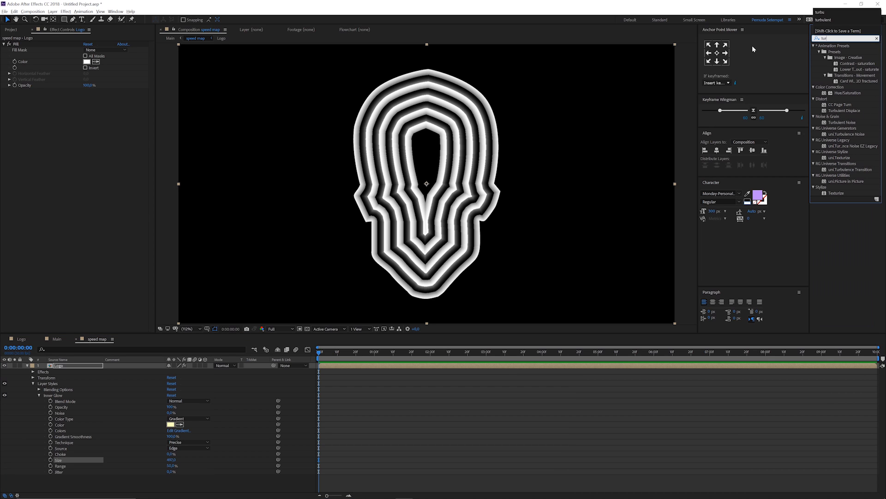
pyautogui.write('bulent')
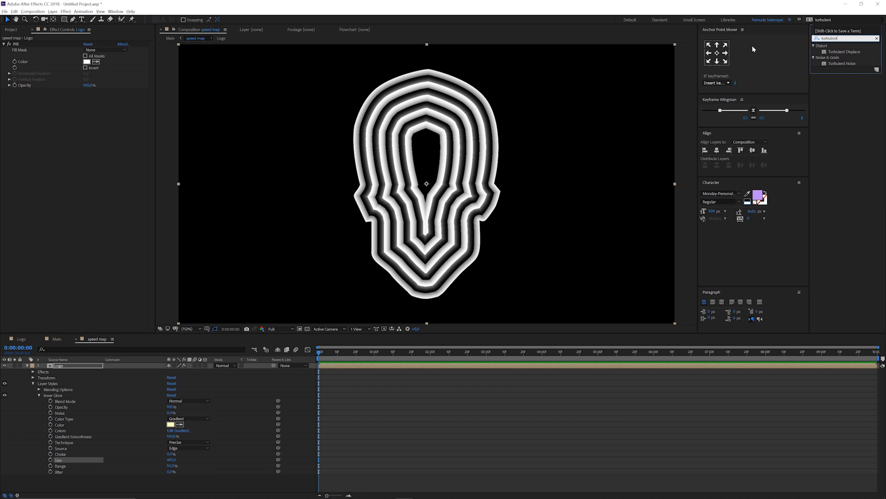
pyautogui.moveTo(844, 51); pyautogui.dragTo(421, 173)
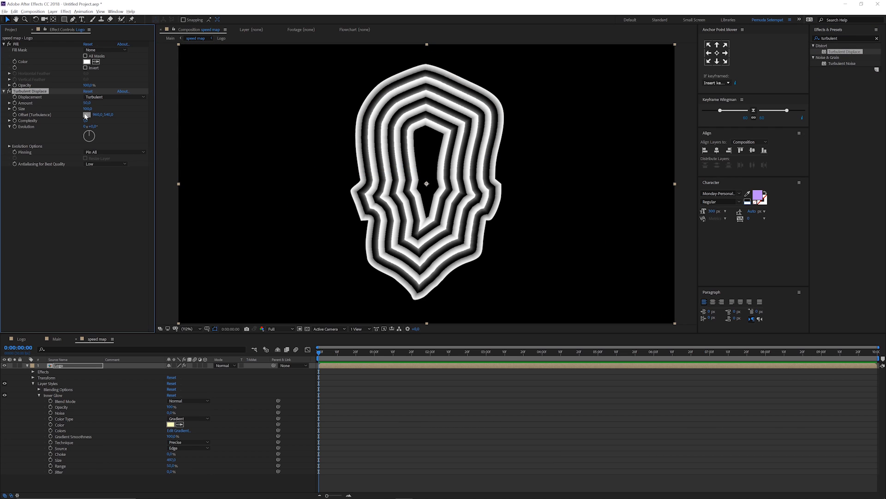
# Increase the Turbulent Displace amount, reduce its size, and set its complexity to 3
pyautogui.moveTo(78, 111); pyautogui.dragTo(106, 103)
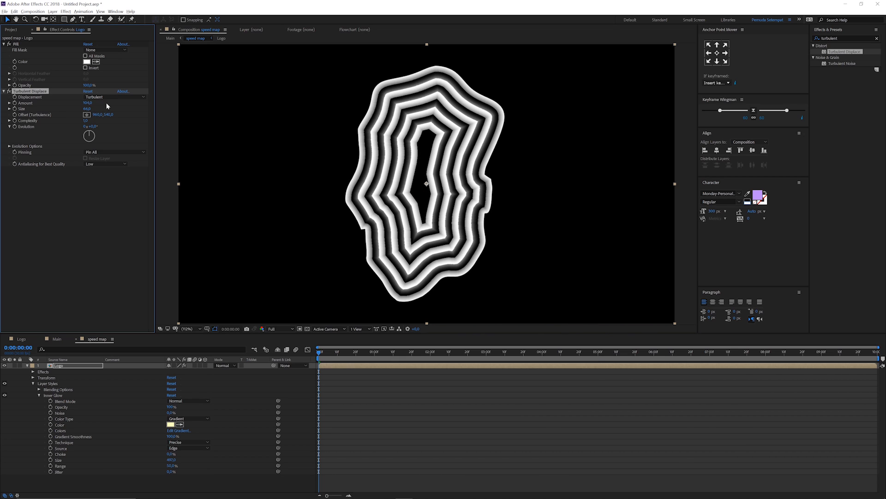
pyautogui.click(85, 121)
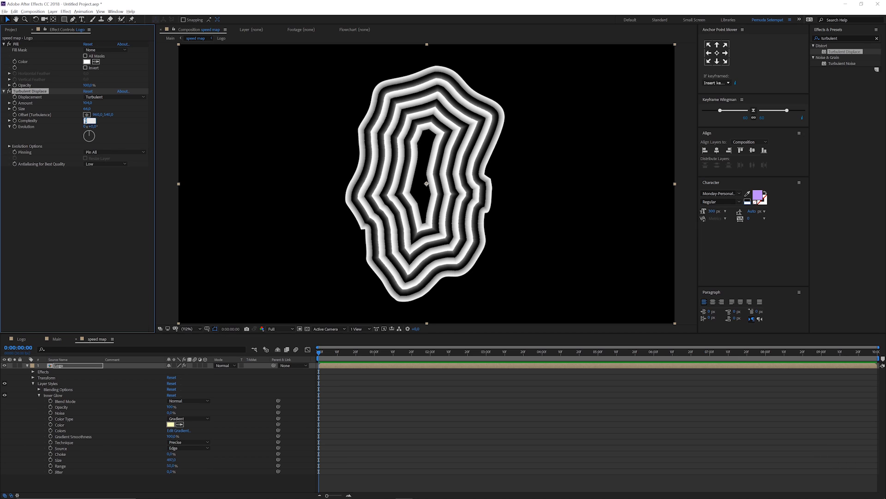
pyautogui.write('3')
pyautogui.press('Return')
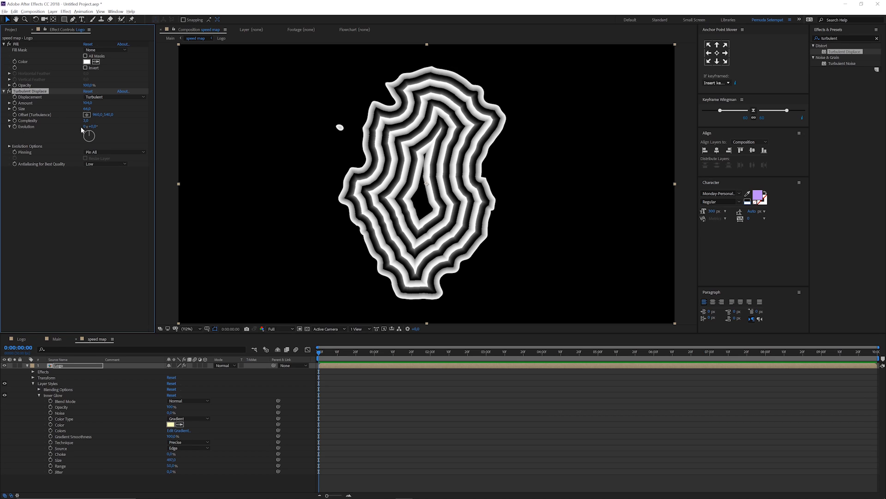
# Animate the Turbulent Displace evolution with the expression time*90 and preview the motion
pyautogui.keyDown('alt'); pyautogui.click(15, 127); pyautogui.keyUp('alt')
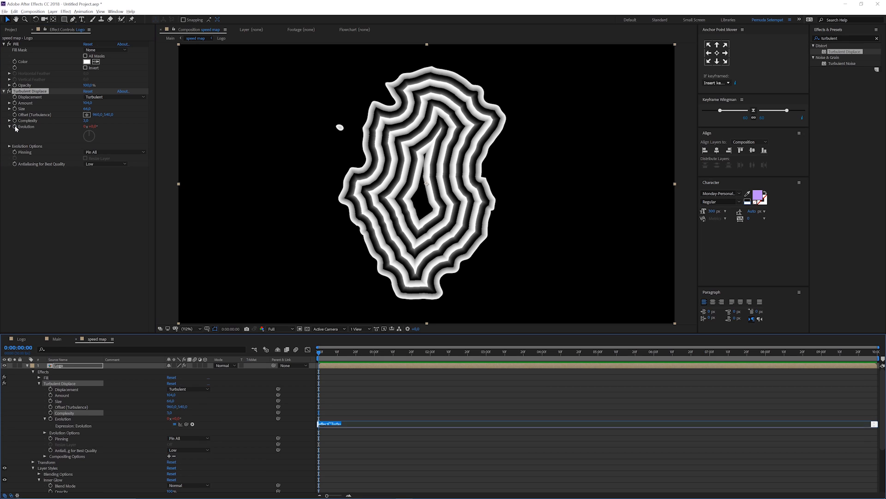
pyautogui.write('time*')
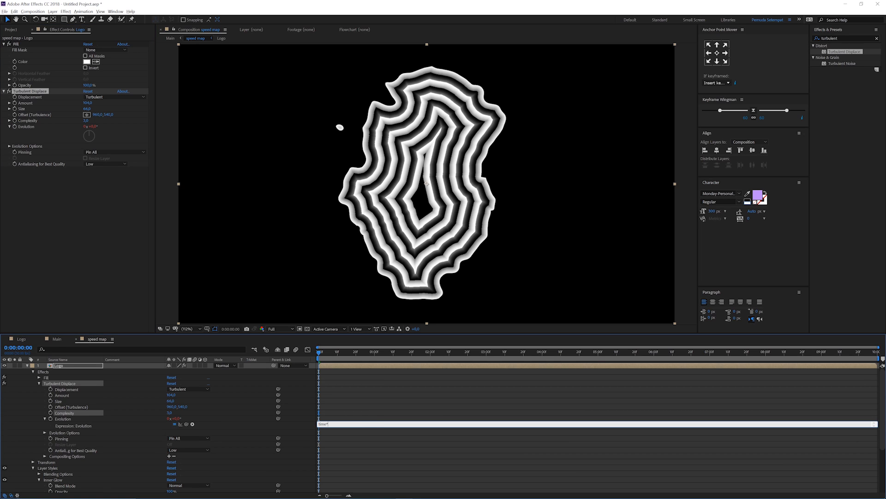
pyautogui.press('KP_Enter')
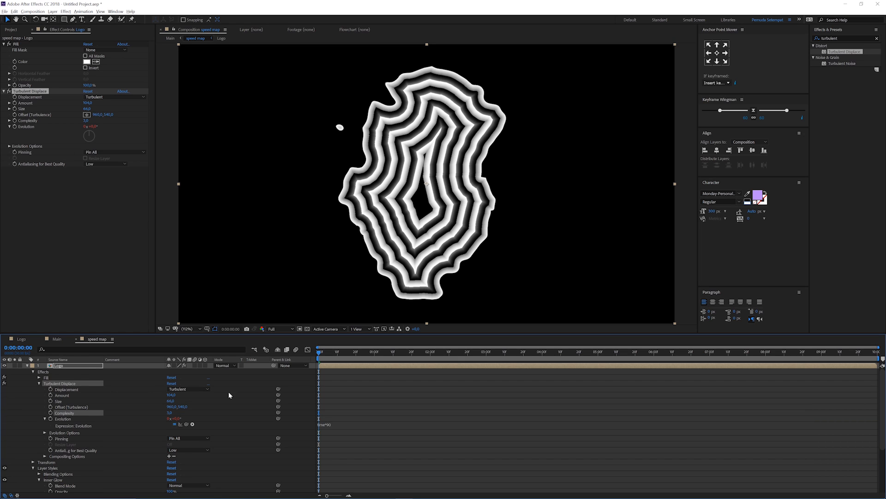
pyautogui.click(241, 397)
pyautogui.press('space')
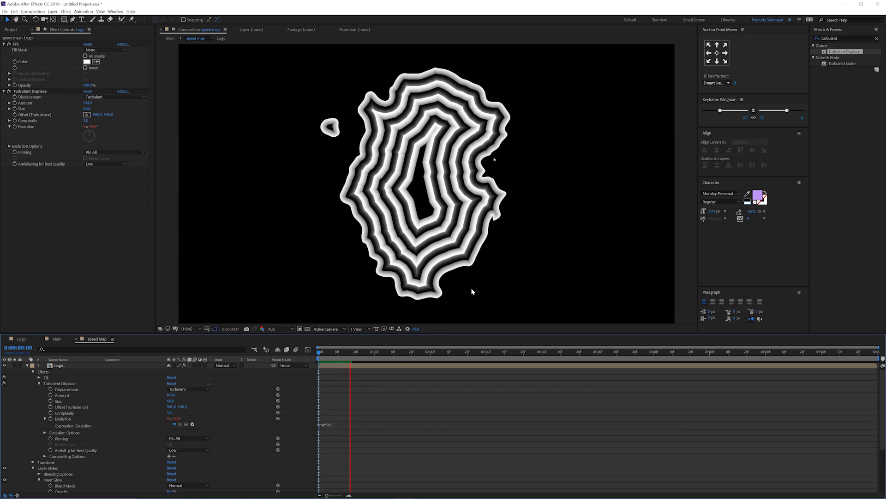
pyautogui.click(361, 352)
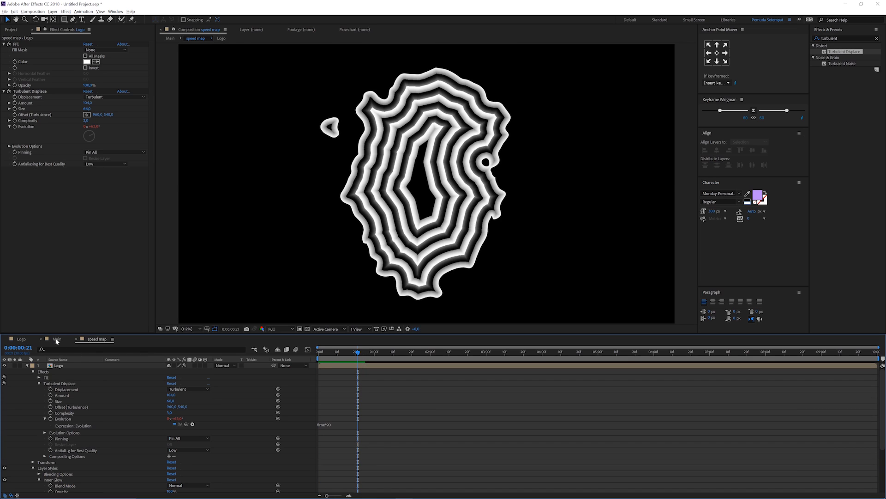
# In the Main composition, hide the speed map layer and apply AutoFill to the Logo layer
pyautogui.click(56, 340)
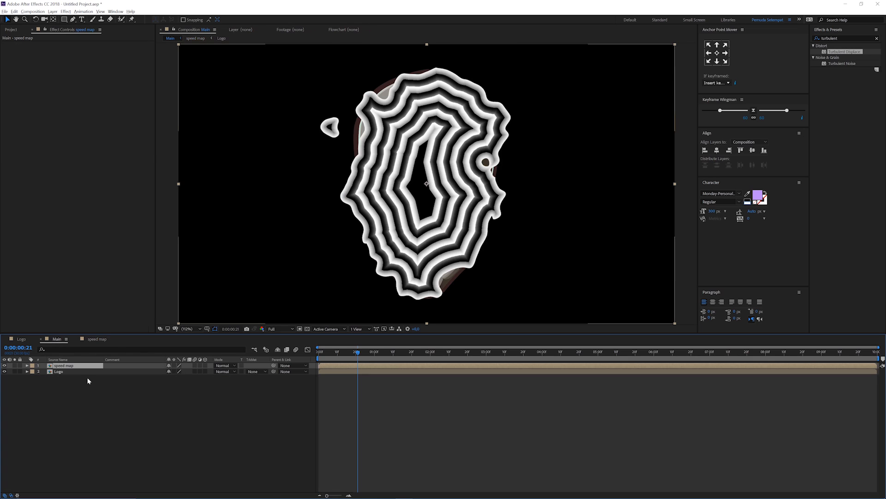
pyautogui.click(4, 365)
pyautogui.click(64, 372)
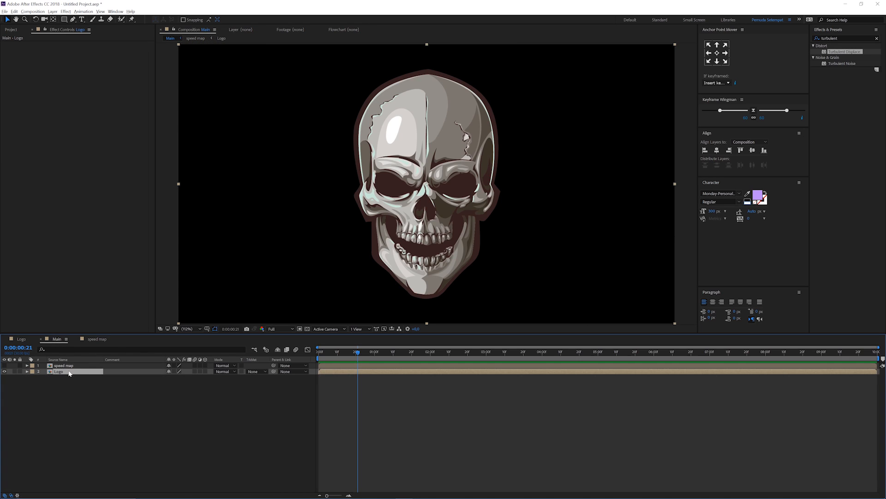
pyautogui.doubleClick(831, 39)
pyautogui.write('auto')
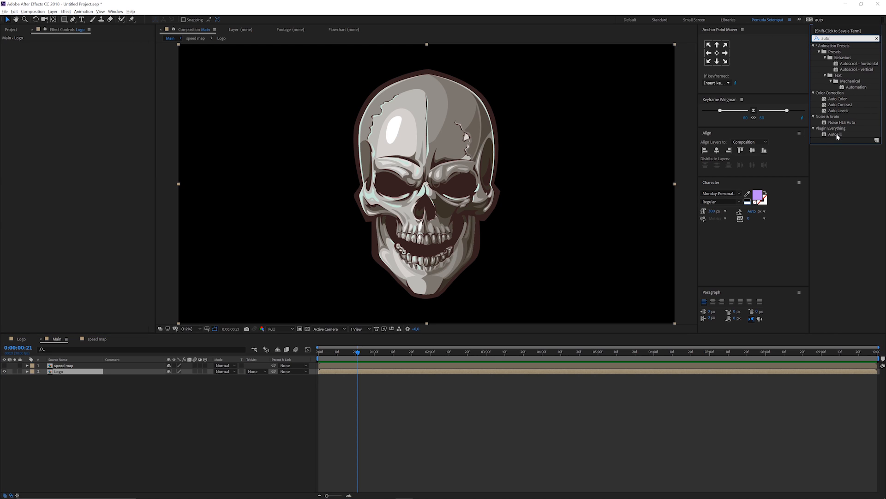
pyautogui.moveTo(835, 134); pyautogui.dragTo(85, 372)
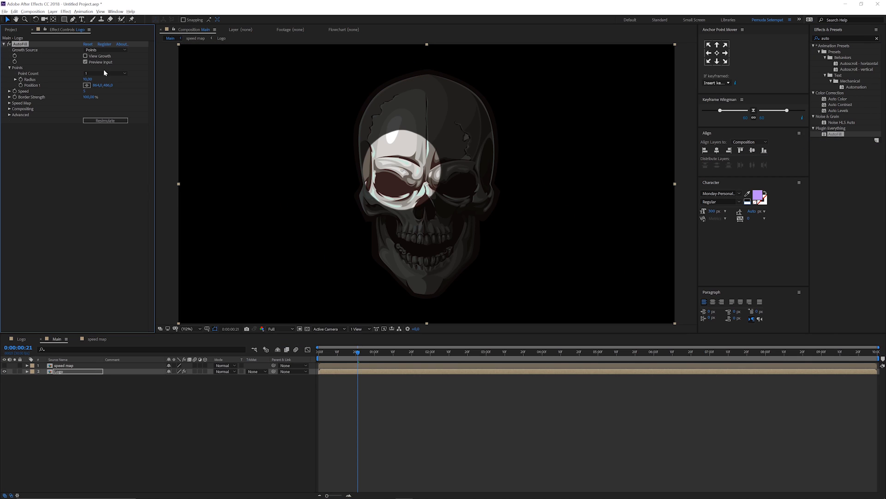
# Move AutoFill's growth point to the top of the skull and assign the speed map layer, with Effects & Masks, as its speed map
pyautogui.moveTo(403, 172); pyautogui.dragTo(428, 73)
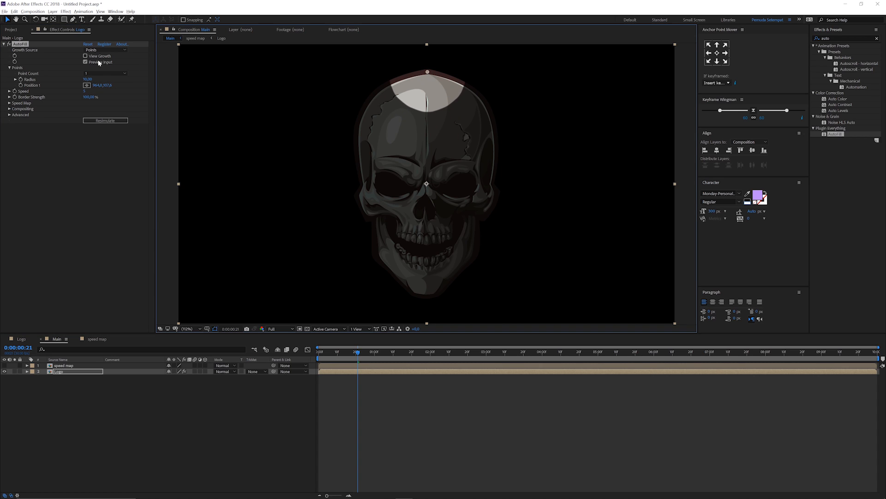
pyautogui.click(10, 103)
pyautogui.click(99, 108)
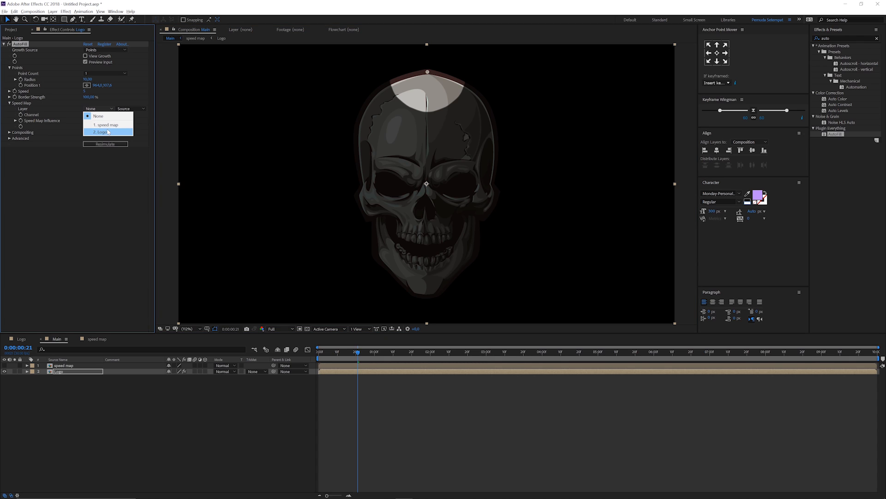
pyautogui.click(106, 125)
pyautogui.click(131, 109)
pyautogui.click(117, 130)
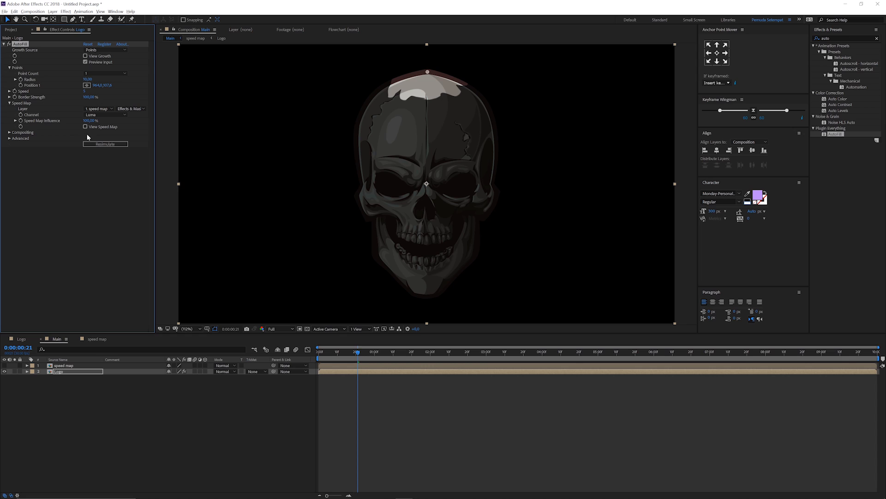
# Set AutoFill's Speed Map Influence to 200% and its Speed to 15
pyautogui.click(87, 120)
pyautogui.write('2')
pyautogui.press('Return')
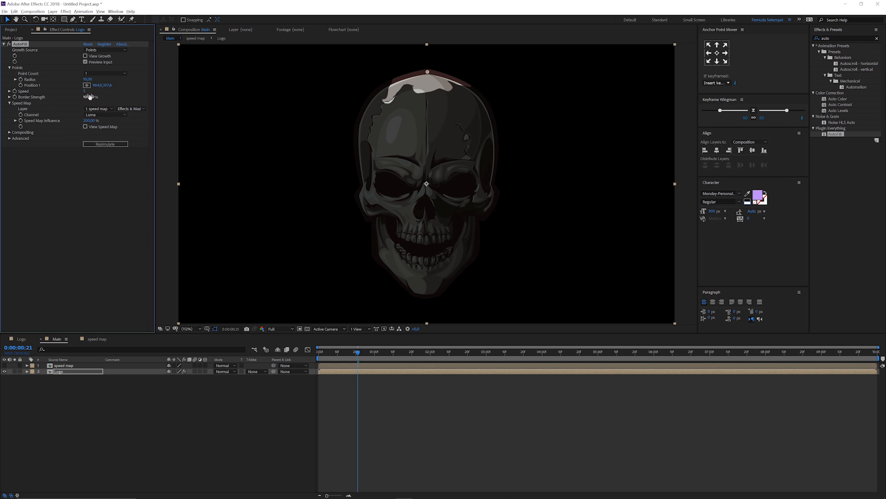
pyautogui.click(85, 91)
pyautogui.press('Return')
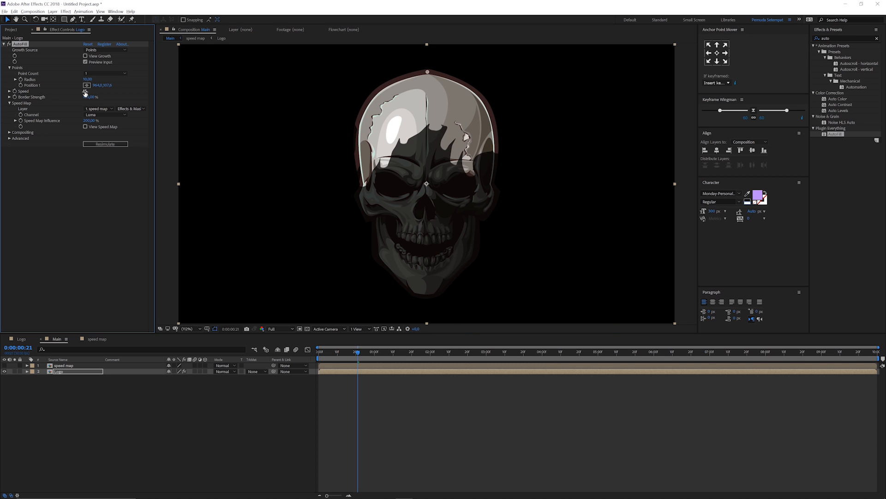
# Turn off AutoFill's input preview and play back the skull reveal
pyautogui.click(85, 62)
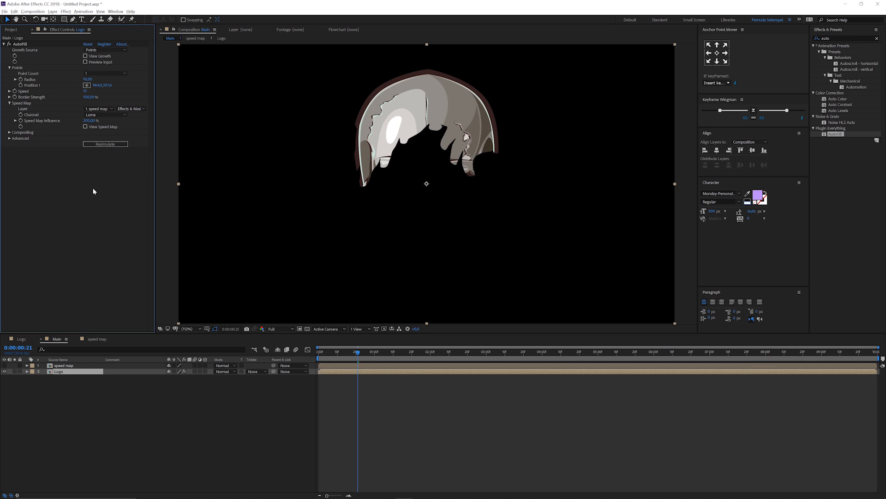
pyautogui.press('space')
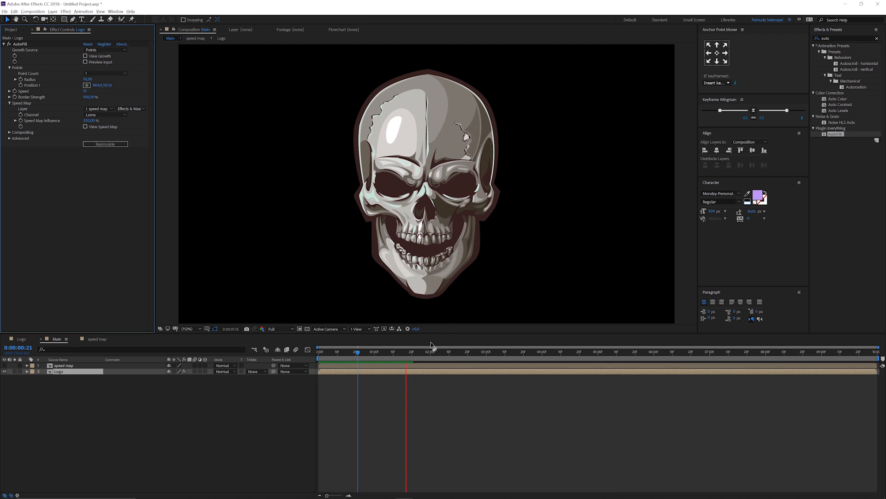
pyautogui.click(414, 352)
# Set AutoFill's Speed to 10 and end the work area at about 0:00:03:01 for previewing the reveal
pyautogui.click(86, 91)
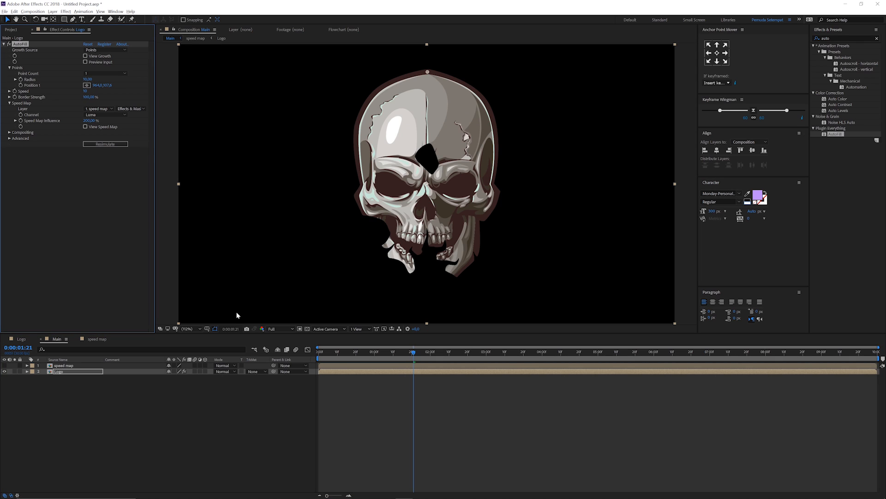
pyautogui.moveTo(481, 360); pyautogui.dragTo(489, 355)
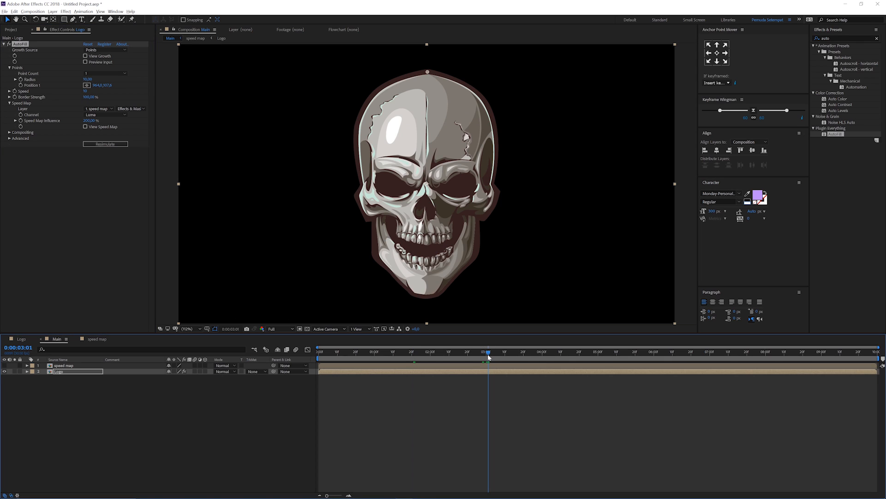
pyautogui.press('space')
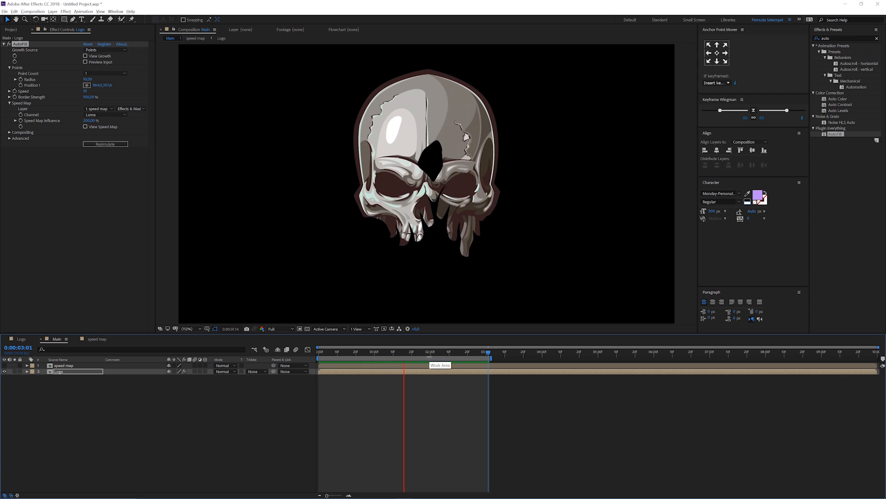
pyautogui.press('space')
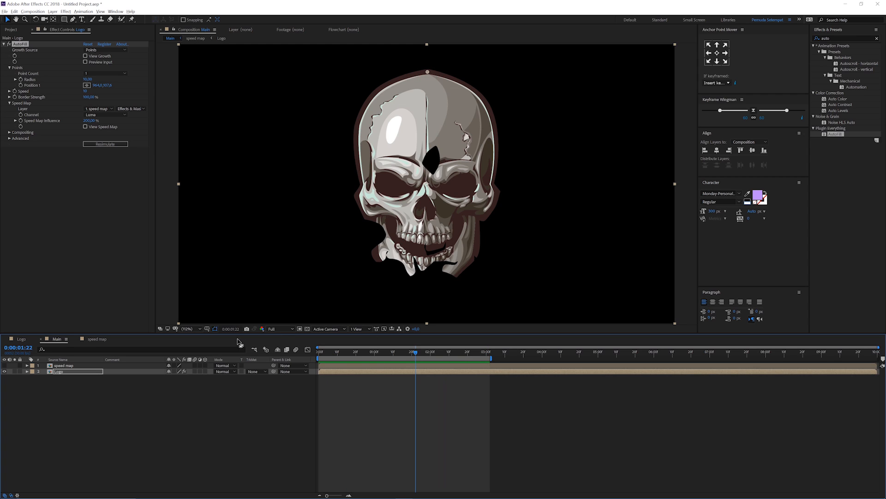
# Pre-compose the speed map and Logo layers together with all attributes, and duplicate the resulting layer
pyautogui.moveTo(99, 394); pyautogui.dragTo(60, 367)
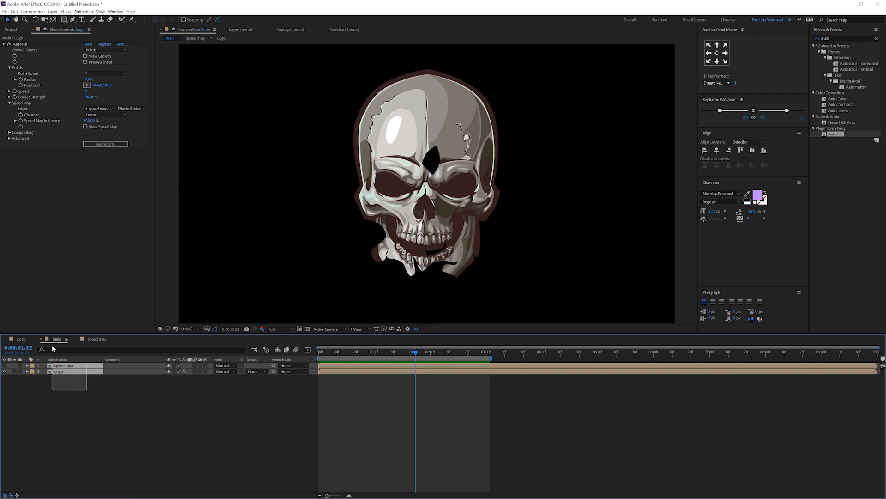
pyautogui.hotkey('ctrl', 'shift', 'c')
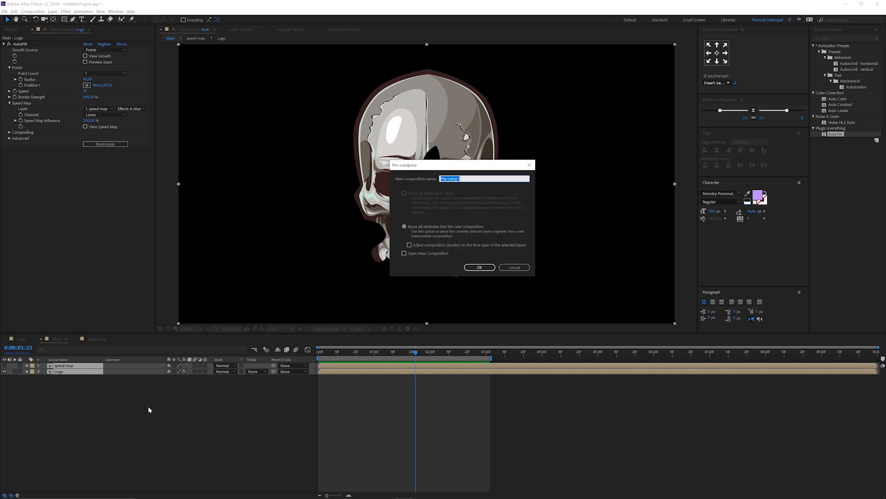
pyautogui.click(480, 268)
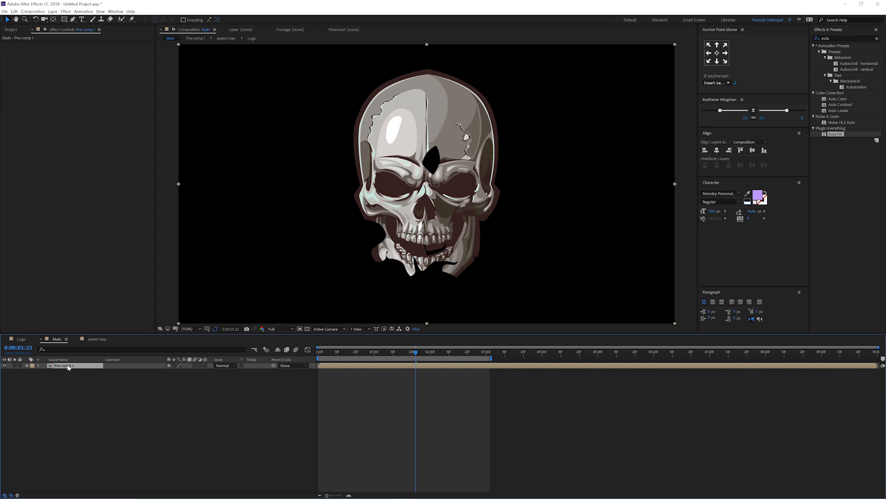
pyautogui.hotkey('ctrl', 'd')
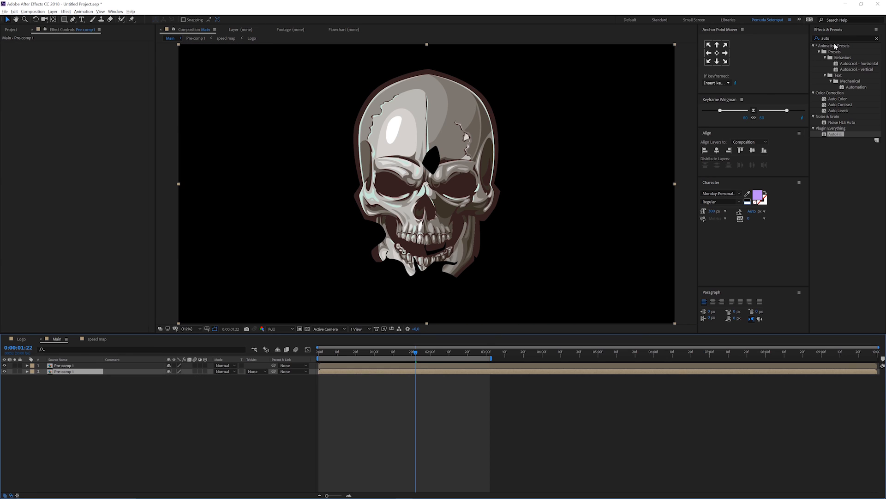
pyautogui.moveTo(836, 38); pyautogui.dragTo(765, 45)
pyautogui.write('fill')
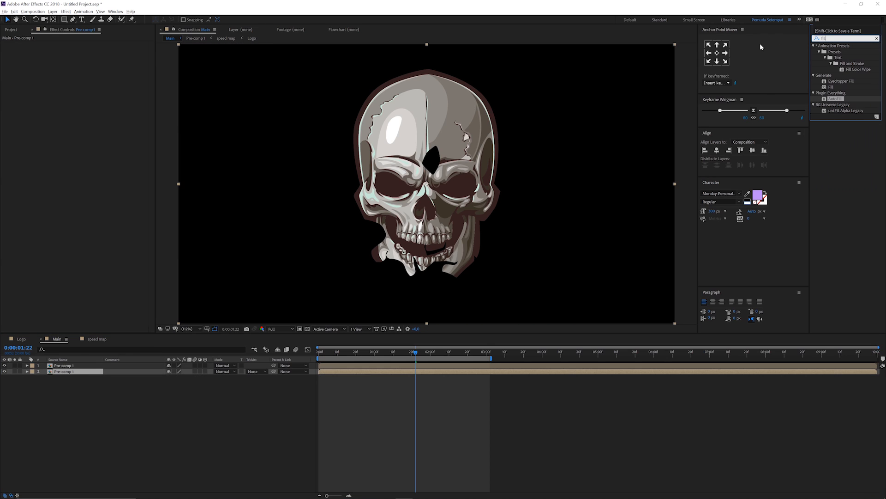
pyautogui.moveTo(839, 99); pyautogui.dragTo(70, 372)
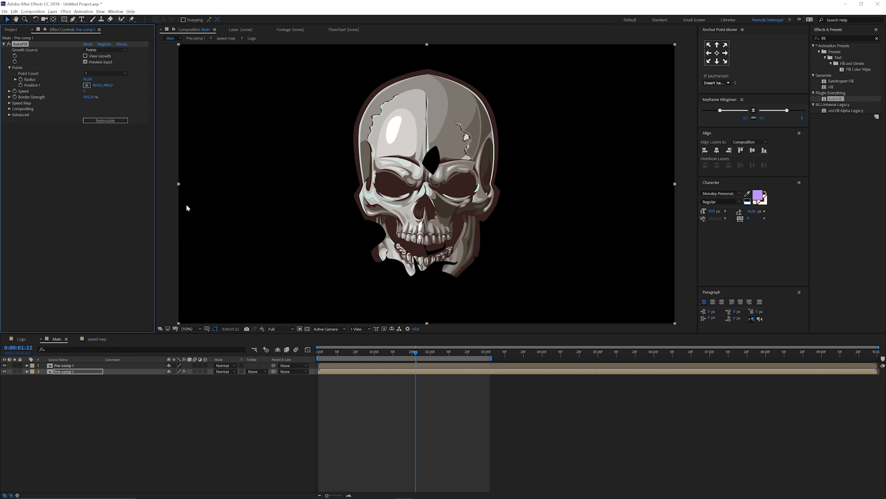
pyautogui.click(274, 190)
# Apply the Fill effect to the lower copy of the Pre-comp 1 layer
pyautogui.click(836, 37)
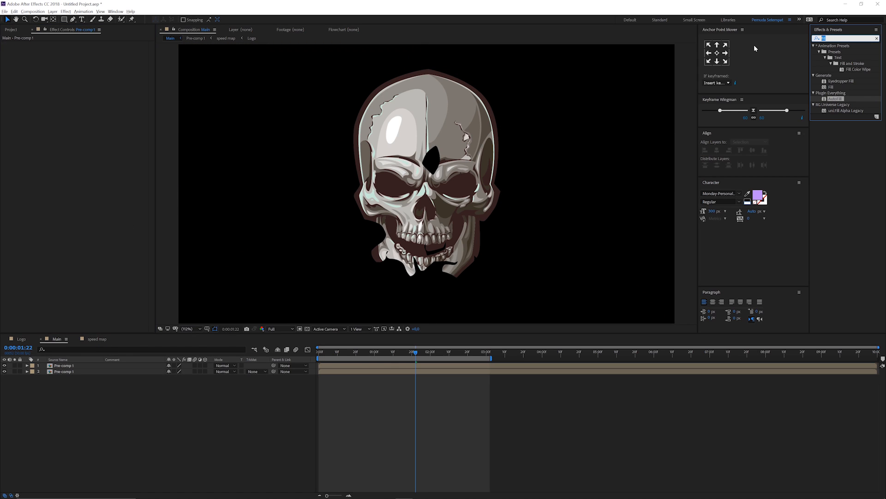
pyautogui.write('fill')
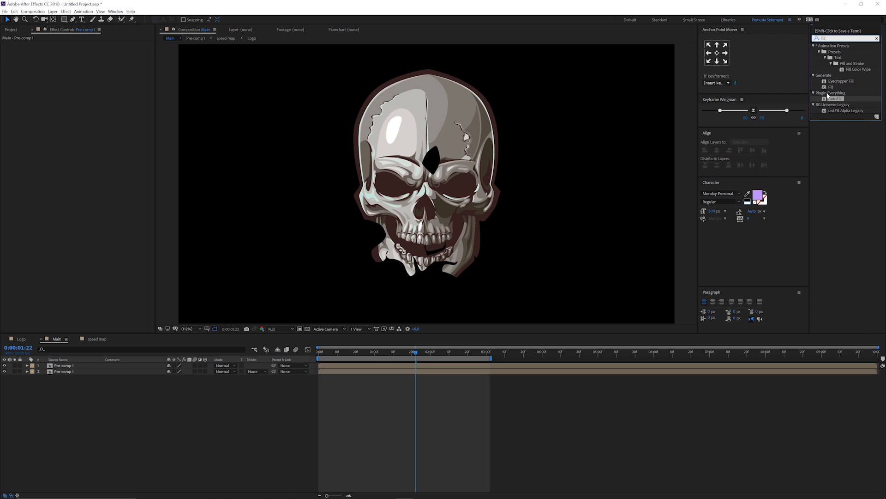
pyautogui.click(832, 87)
pyautogui.moveTo(275, 327); pyautogui.dragTo(71, 372)
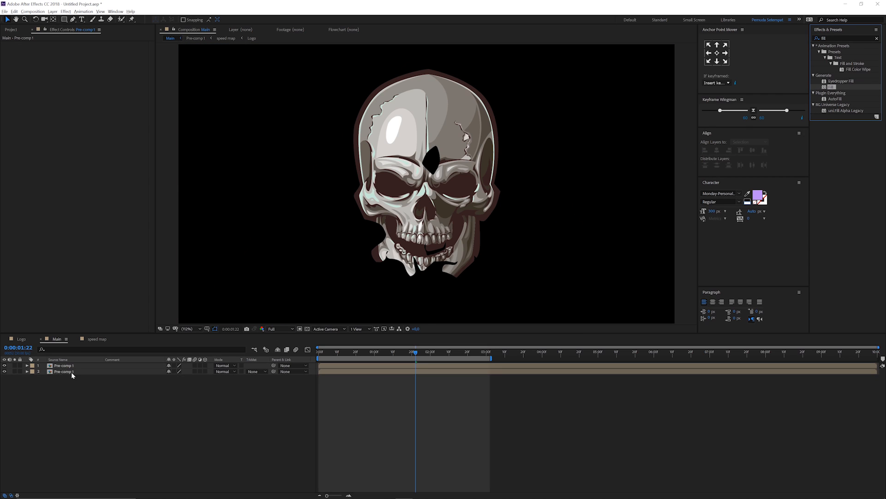
# Duplicate the filled Pre-comp 1 layer twice and stagger the four layers so each higher one starts slightly after the one below
pyautogui.click(347, 367)
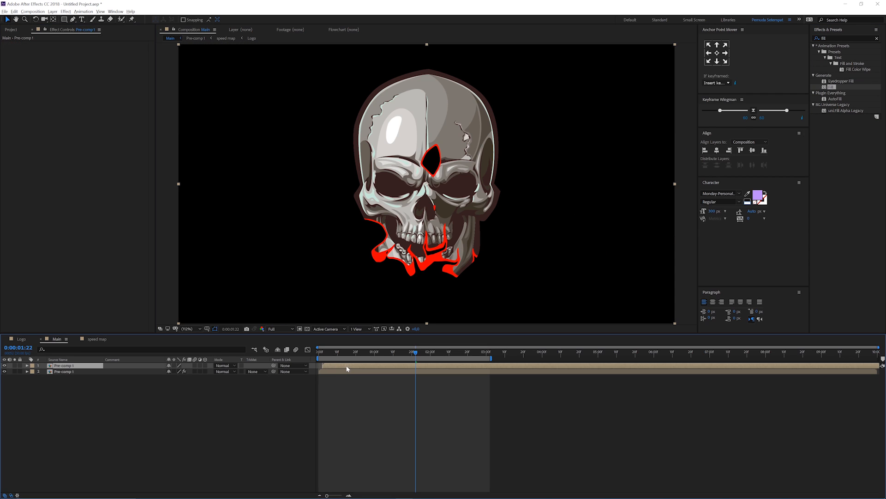
pyautogui.click(73, 371)
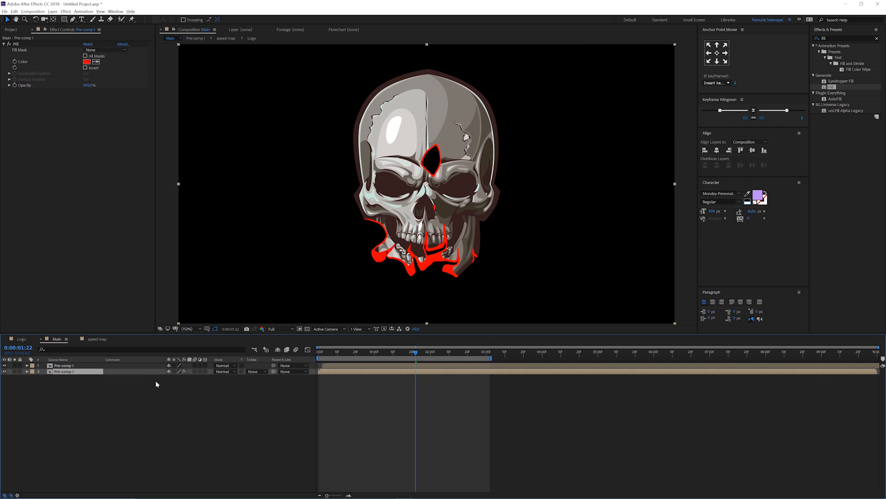
pyautogui.hotkey('ctrl', 'd')
pyautogui.hotkey('ctrl', 'd')
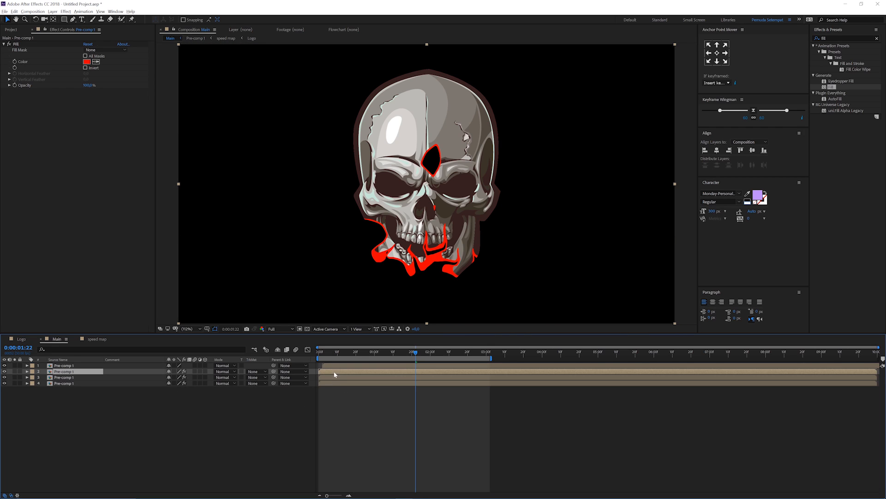
pyautogui.moveTo(334, 374); pyautogui.dragTo(362, 365)
# Set the bottom Pre-comp 1 layer's Fill color by sampling the skull's dark brown outline
pyautogui.click(349, 384)
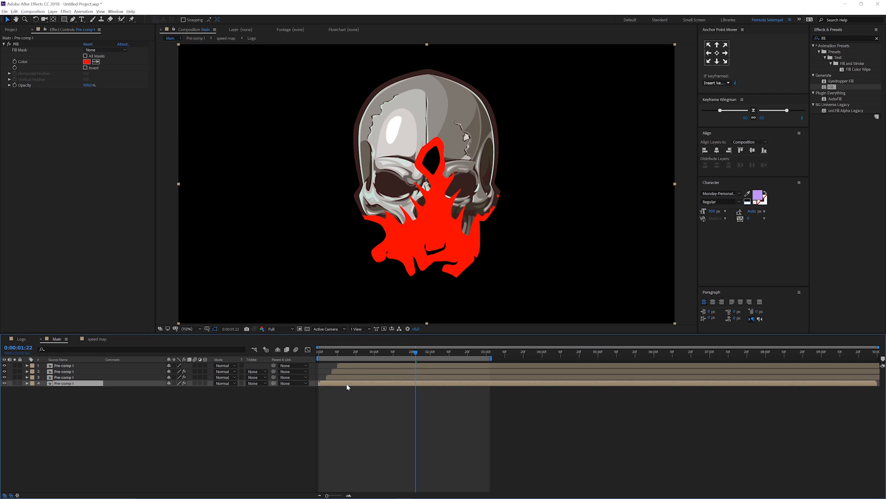
pyautogui.click(96, 62)
pyautogui.click(414, 73)
# Sample a lighter grey from the skull for the third layer's Fill color and a darker grey for the second layer's
pyautogui.click(341, 374)
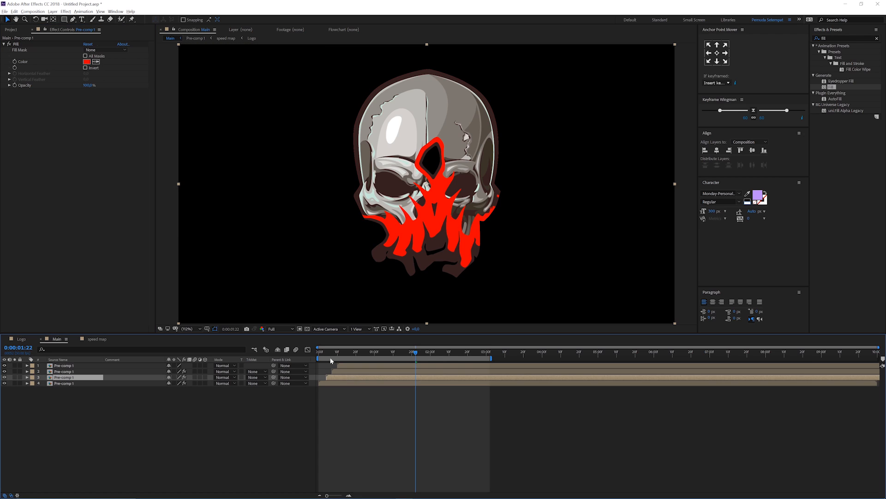
pyautogui.click(96, 62)
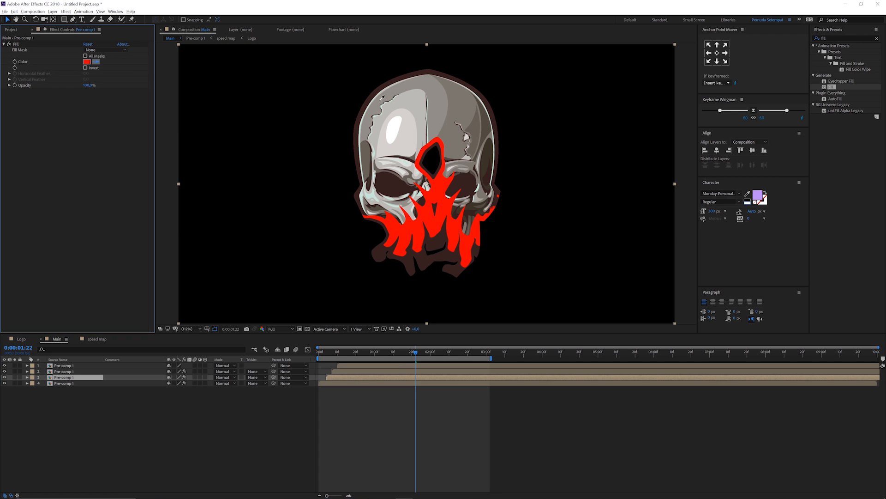
pyautogui.click(381, 101)
pyautogui.click(368, 370)
pyautogui.click(97, 63)
pyautogui.click(365, 156)
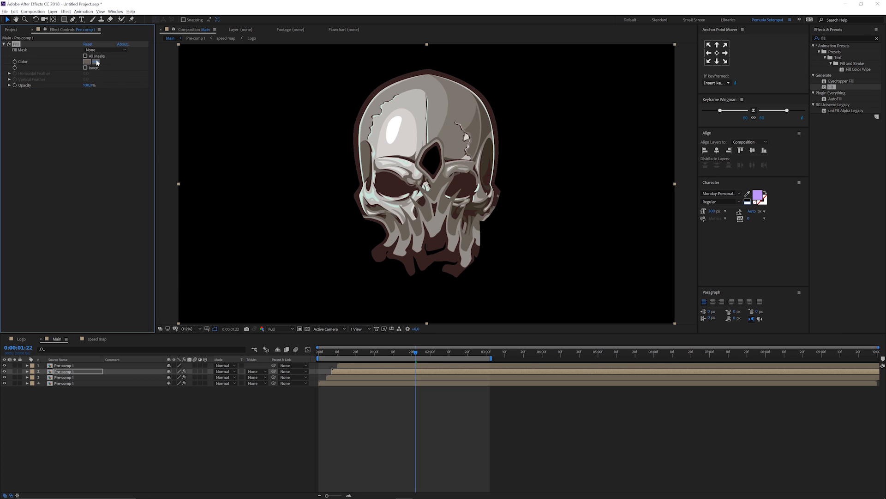
# Swap the grey Fill tones, sampling the lighter grey for the second Pre-comp 1 layer and the darker grey for the third
pyautogui.click(421, 79)
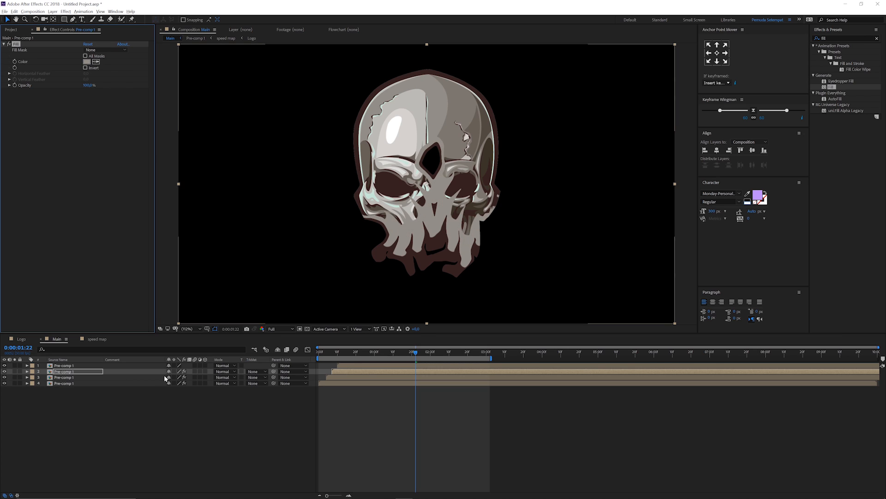
pyautogui.click(72, 377)
pyautogui.click(95, 61)
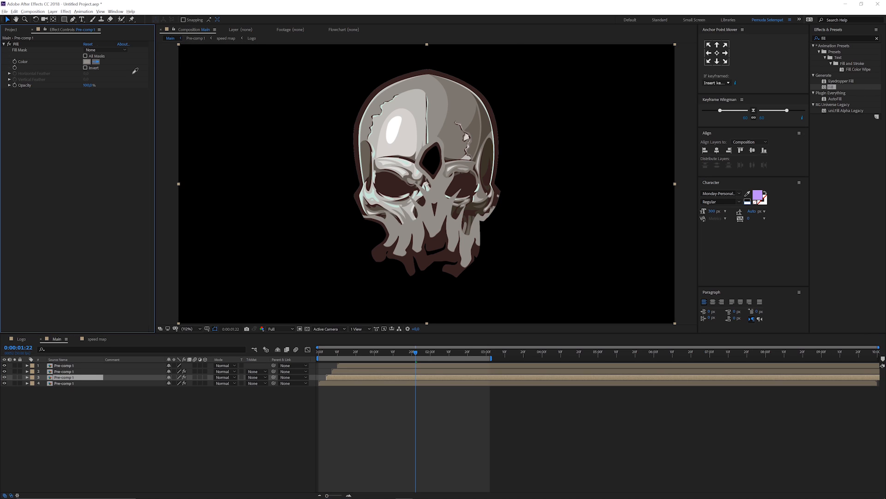
pyautogui.click(288, 340)
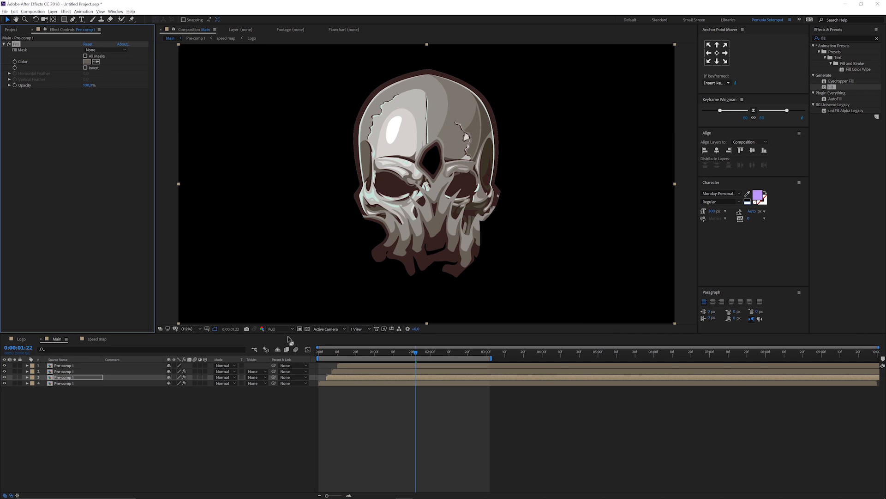
# Deselect the layers and play back the skull reveal with its staggered colored fills
pyautogui.click(228, 441)
pyautogui.press('space')
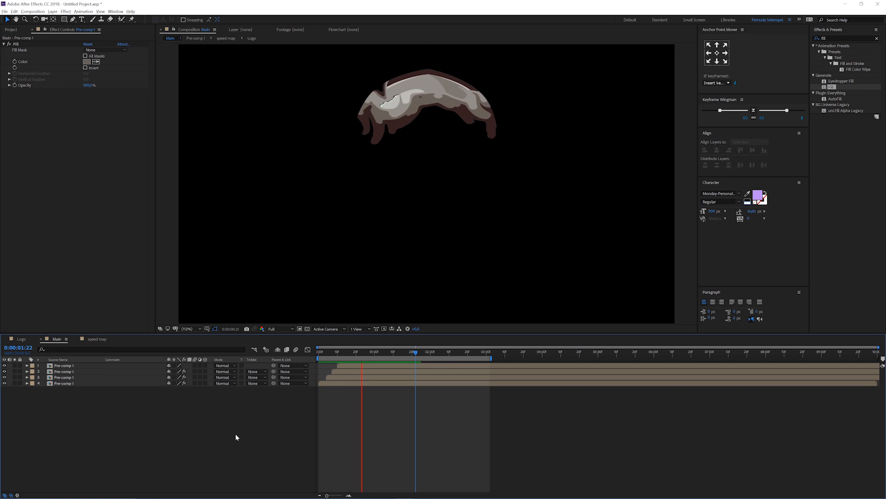